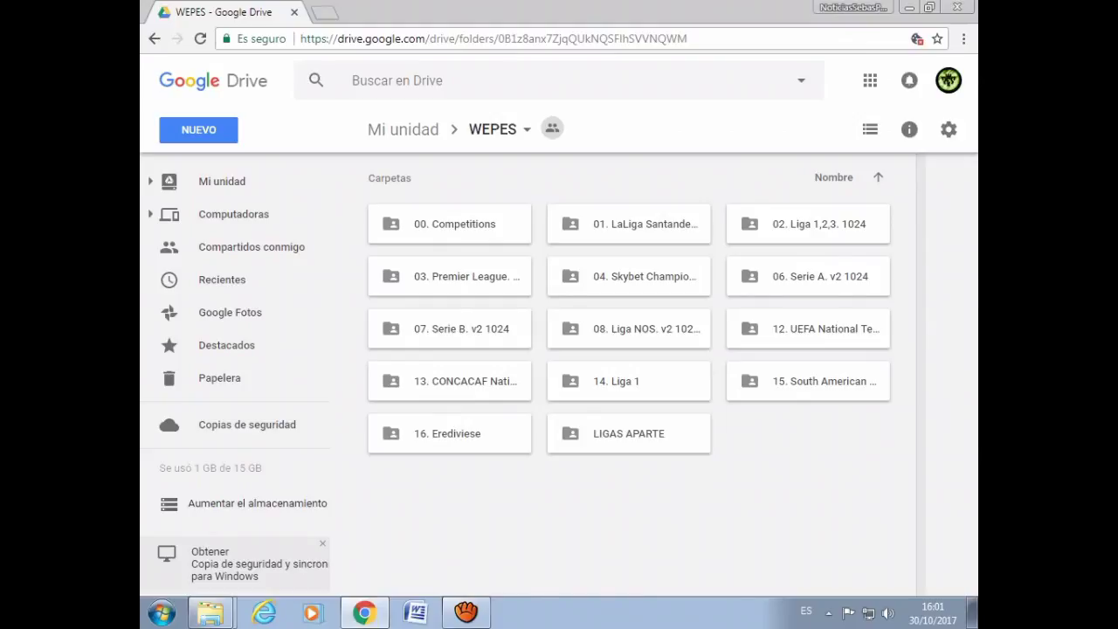
- Show the download option for the WEPES folder in Google Drive, dismiss it and minimize the browser
{"action": "left_click", "coordinate": [498, 129]}
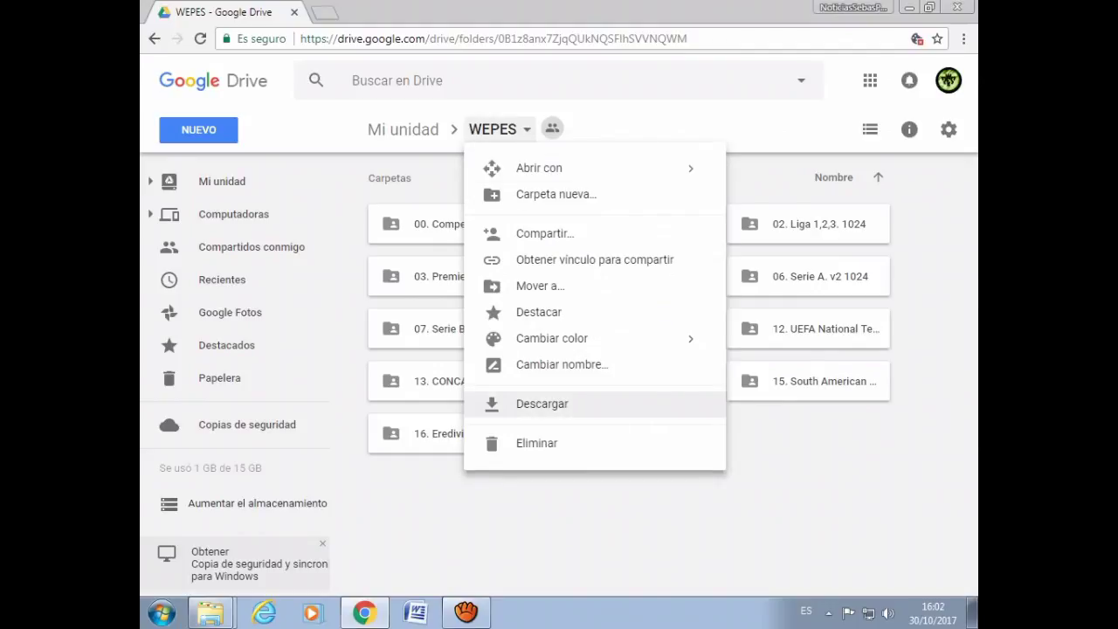
{"action": "key", "text": "Escape"}
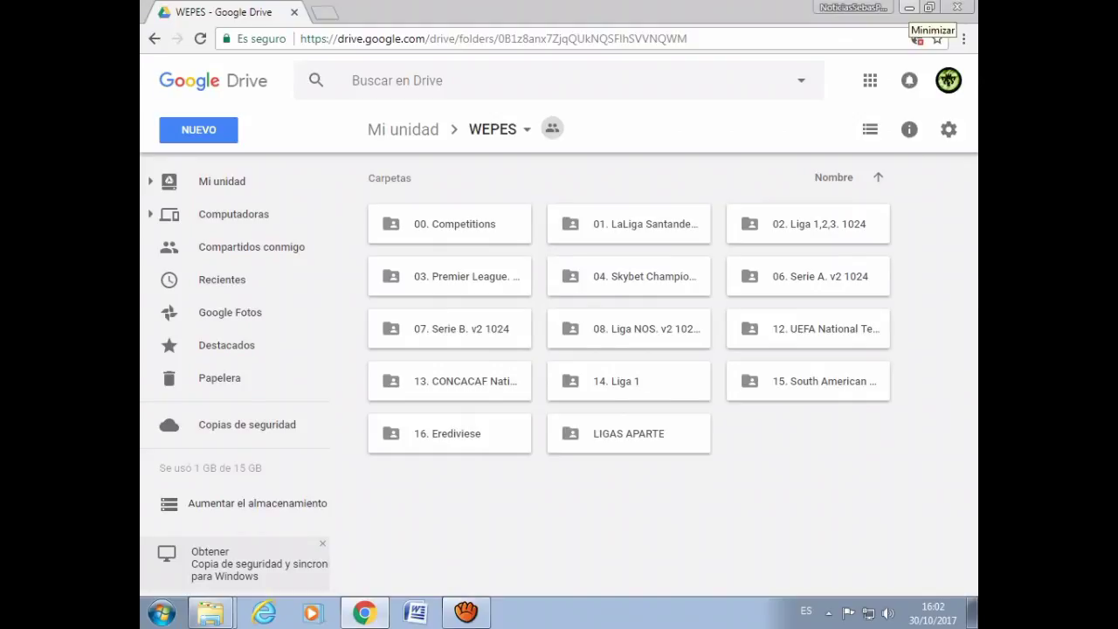
{"action": "left_click", "coordinate": [909, 8]}
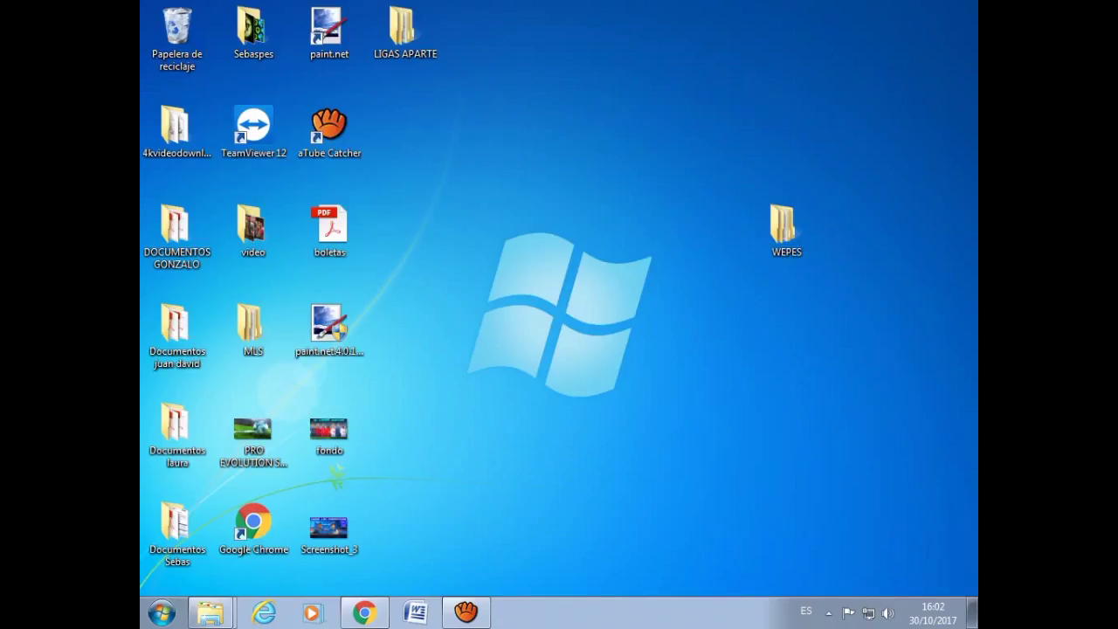
- Reposition the WEPES folder on the desktop and open it to show its league folders
{"action": "left_click", "coordinate": [786, 229]}
{"action": "left_click_drag", "start_coordinate": [786, 229], "coordinate": [710, 229]}
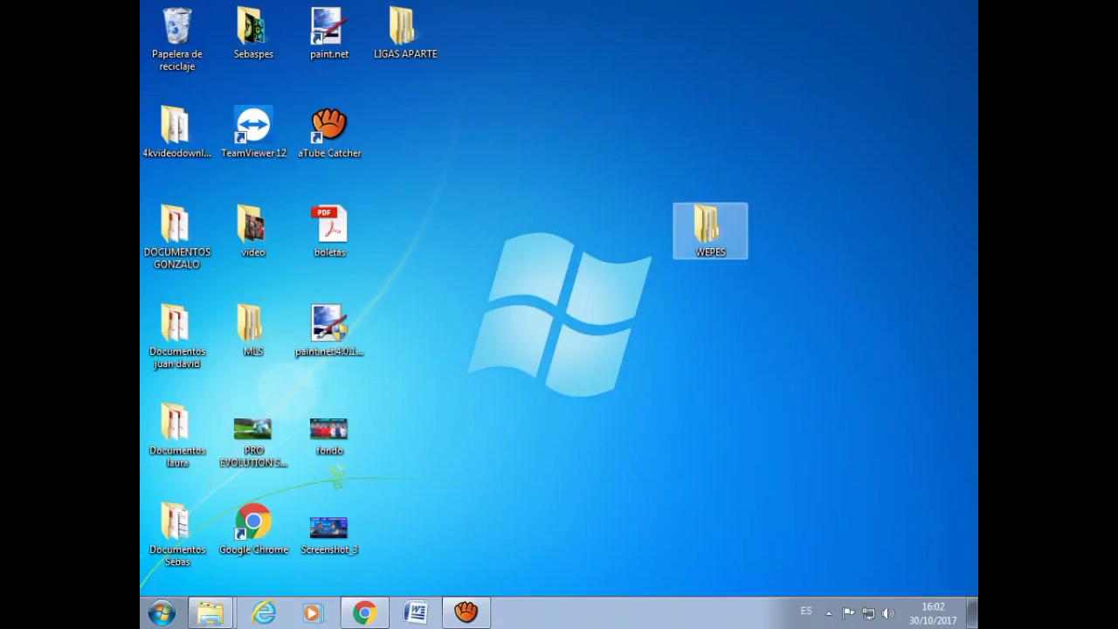
{"action": "double_click", "coordinate": [710, 229]}
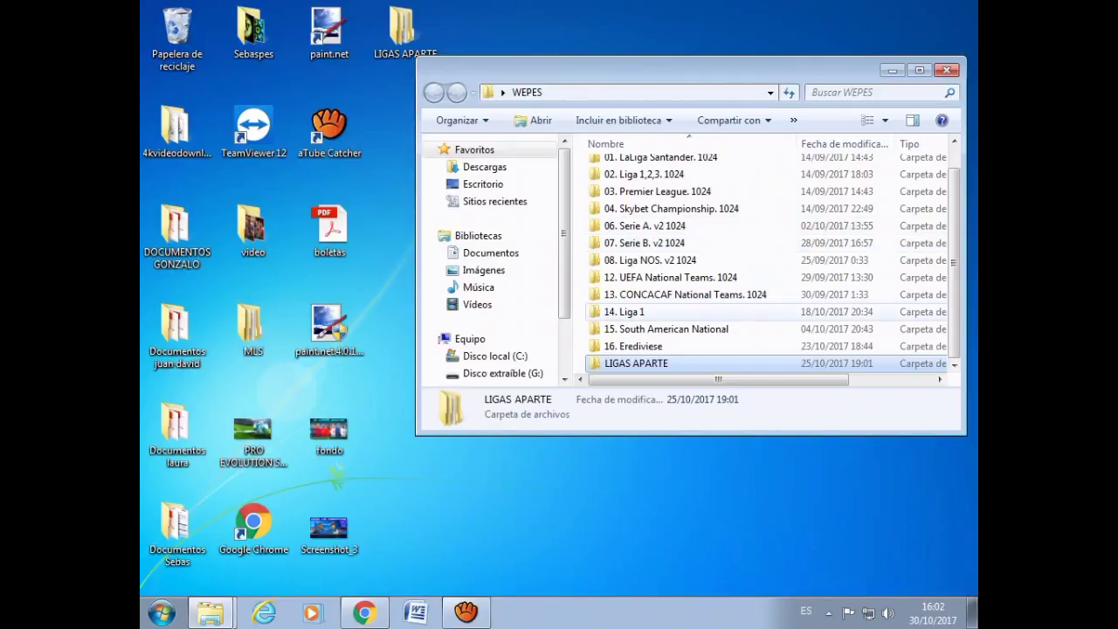
{"action": "scroll", "coordinate": [760, 357], "scroll_direction": "up", "scroll_amount": 1}
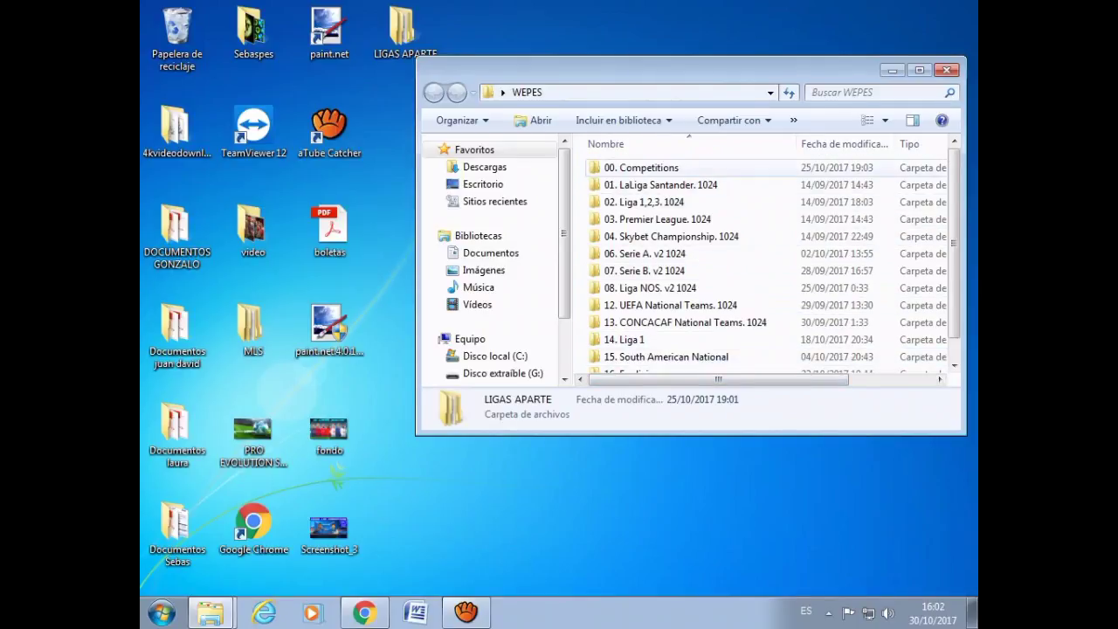
- Examine the full list of league and competition folders inside the desktop WEPES folder
{"action": "left_click_drag", "start_coordinate": [583, 161], "coordinate": [646, 374]}
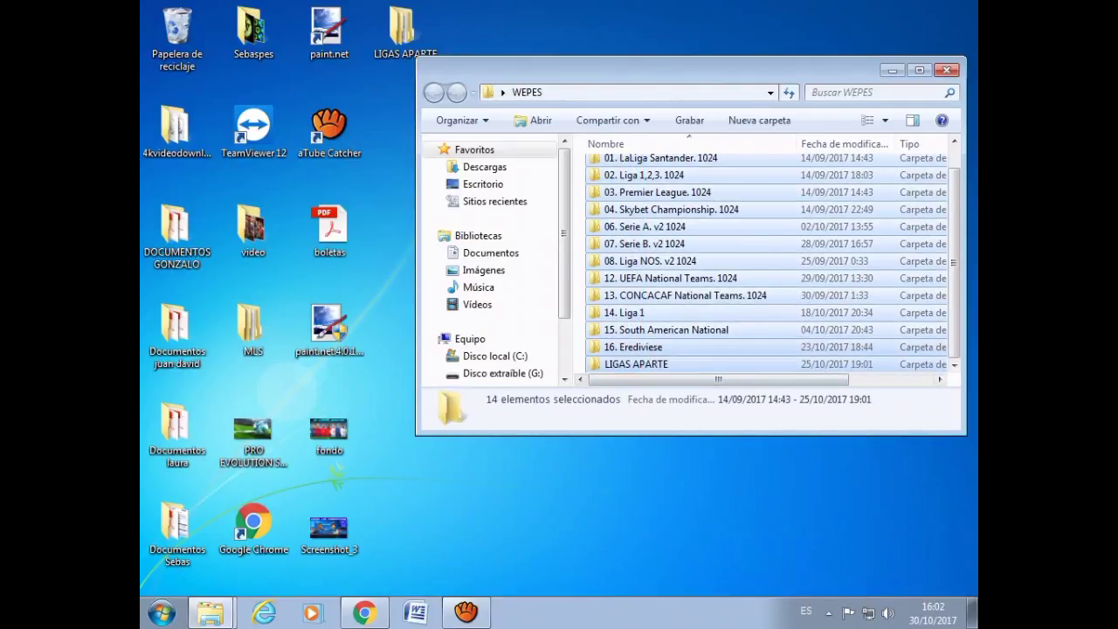
{"action": "left_click", "coordinate": [583, 311]}
{"action": "scroll", "coordinate": [681, 302], "scroll_direction": "up", "scroll_amount": 1}
{"action": "scroll", "coordinate": [681, 297], "scroll_direction": "down", "scroll_amount": 1}
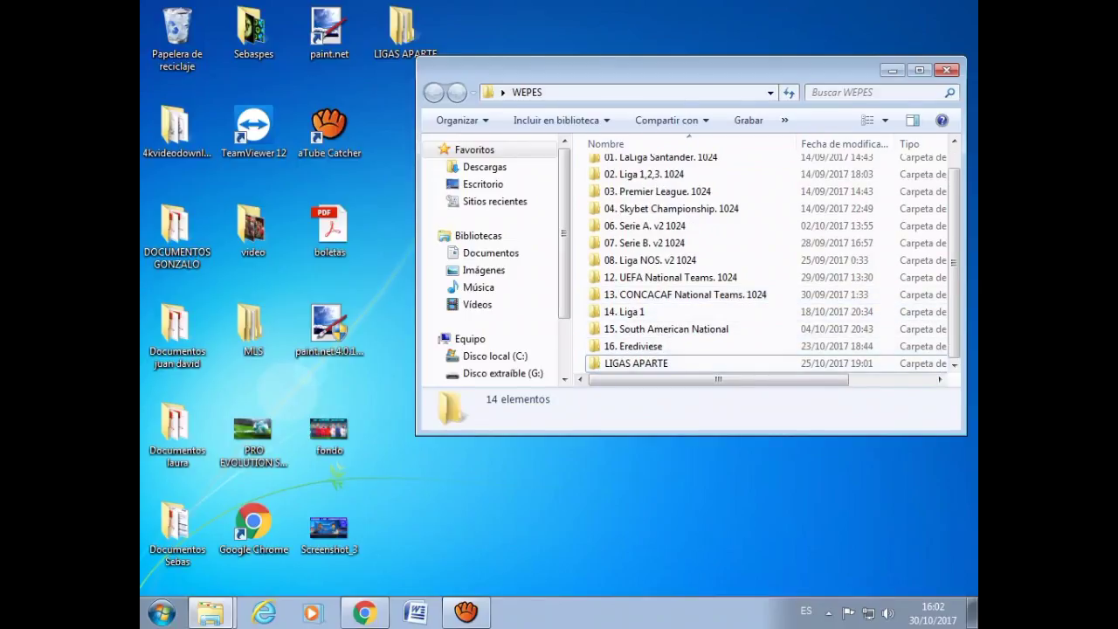
{"action": "scroll", "coordinate": [768, 305], "scroll_direction": "up", "scroll_amount": 1}
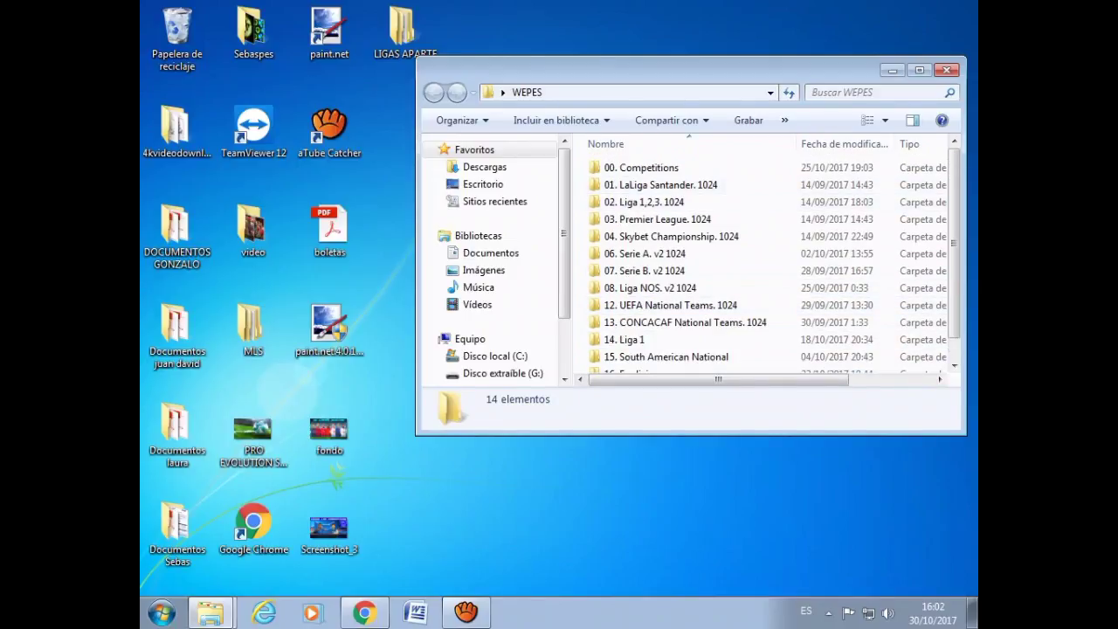
{"action": "scroll", "coordinate": [489, 263], "scroll_direction": "down", "scroll_amount": 1}
{"action": "scroll", "coordinate": [490, 263], "scroll_direction": "up", "scroll_amount": 1}
- Open the WEPES folder on the removable disk (G:) and review the folders it contains
{"action": "left_click", "coordinate": [211, 612]}
{"action": "left_click", "coordinate": [253, 527]}
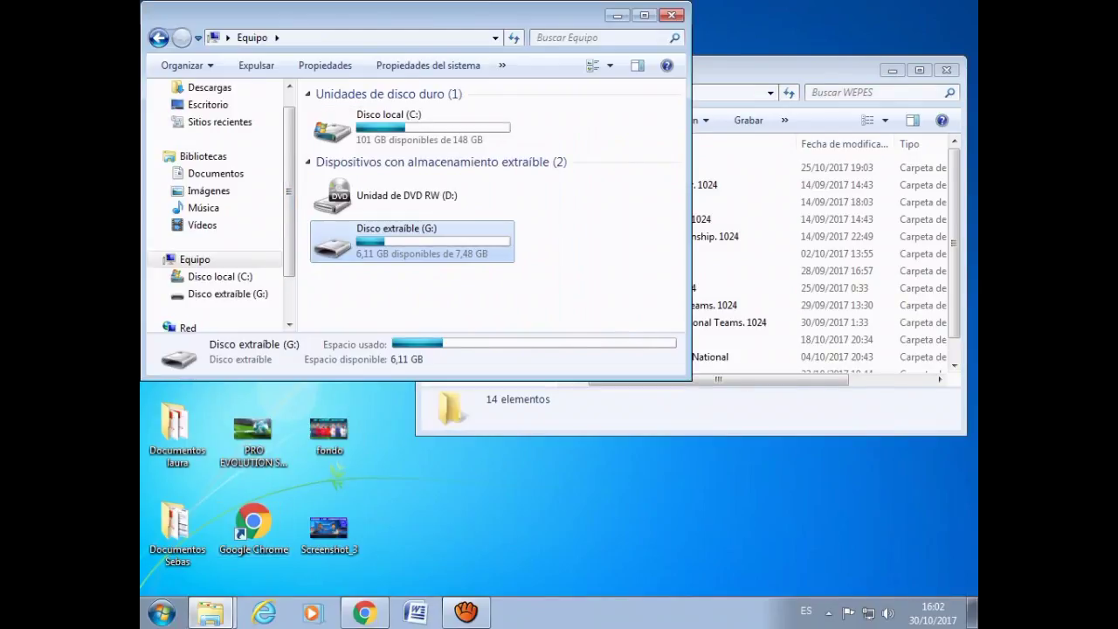
{"action": "left_click_drag", "start_coordinate": [472, 15], "coordinate": [572, 39]}
{"action": "key", "text": "Return"}
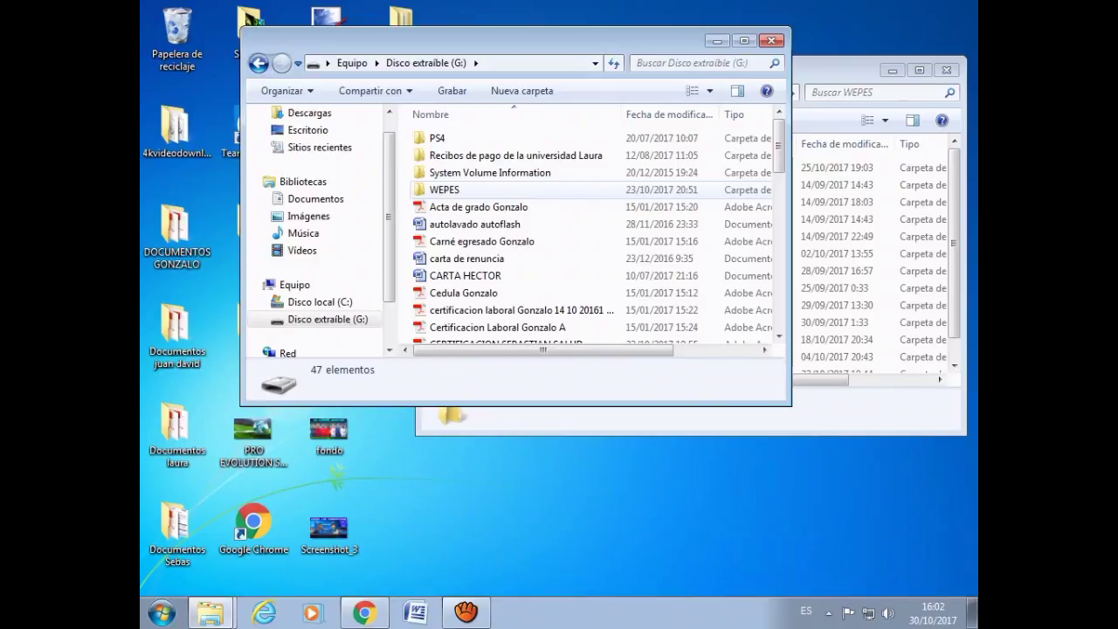
{"action": "double_click", "coordinate": [444, 190]}
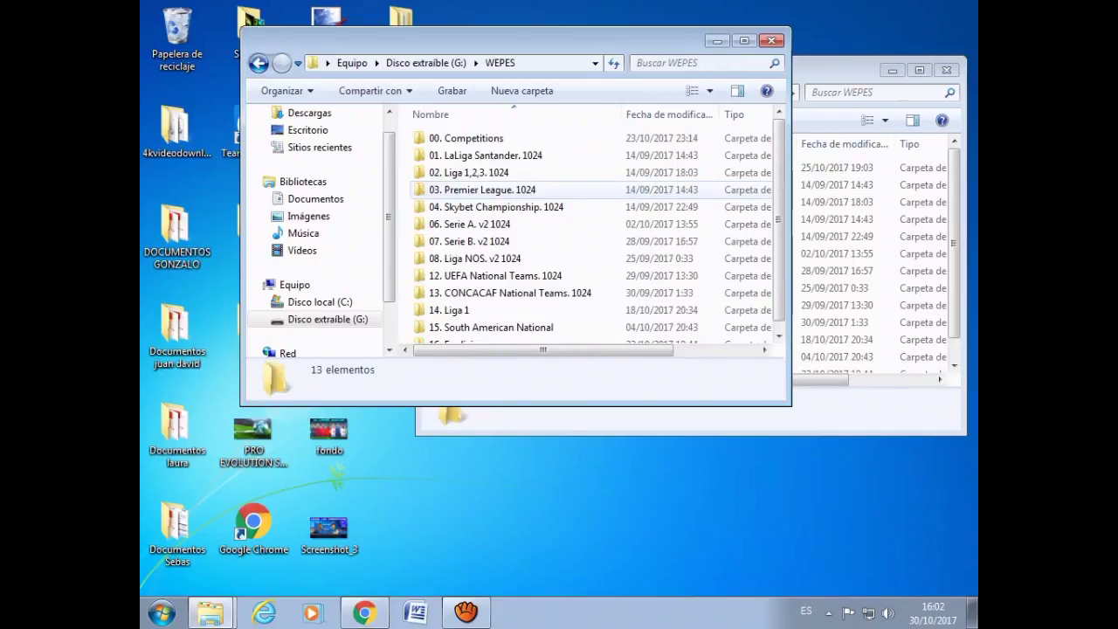
{"action": "scroll", "coordinate": [489, 265], "scroll_direction": "down", "scroll_amount": 1}
{"action": "scroll", "coordinate": [489, 265], "scroll_direction": "up", "scroll_amount": 1}
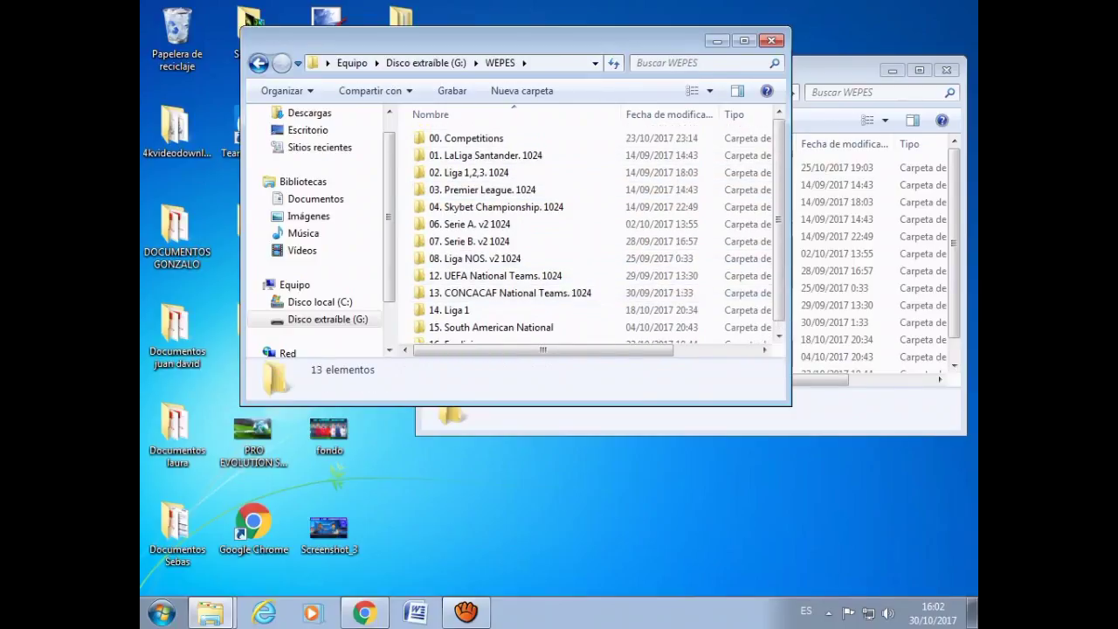
- Inspect the LIGAS APARTE subfolder in the desktop WEPES folder and return to WEPES
{"action": "key", "text": "alt+Tab"}
{"action": "left_click_drag", "start_coordinate": [583, 160], "coordinate": [697, 351]}
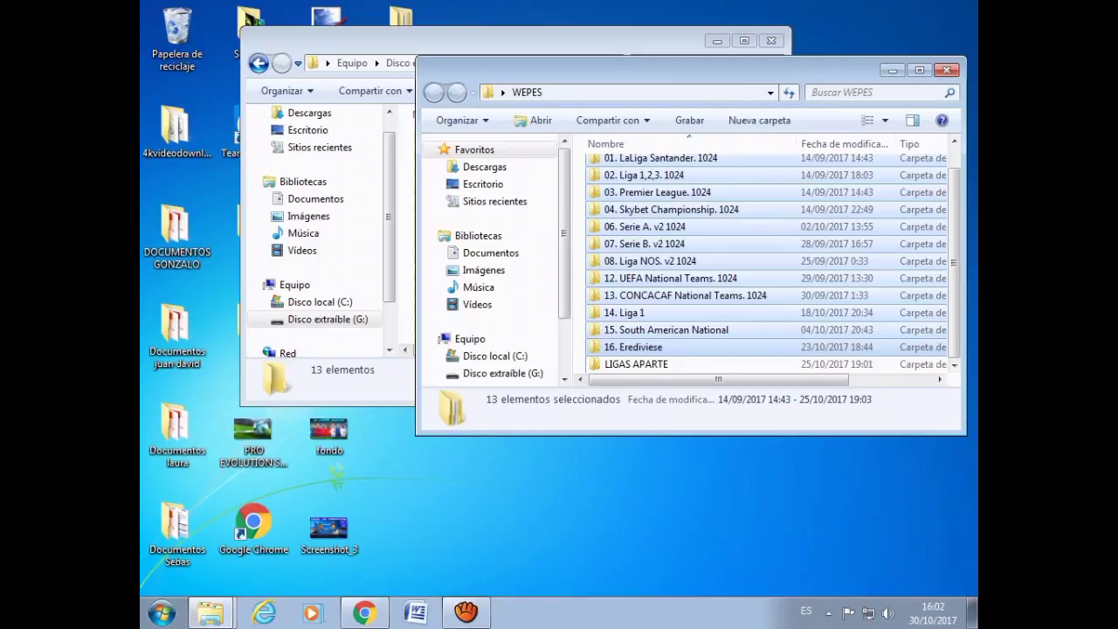
{"action": "left_click", "coordinate": [697, 364]}
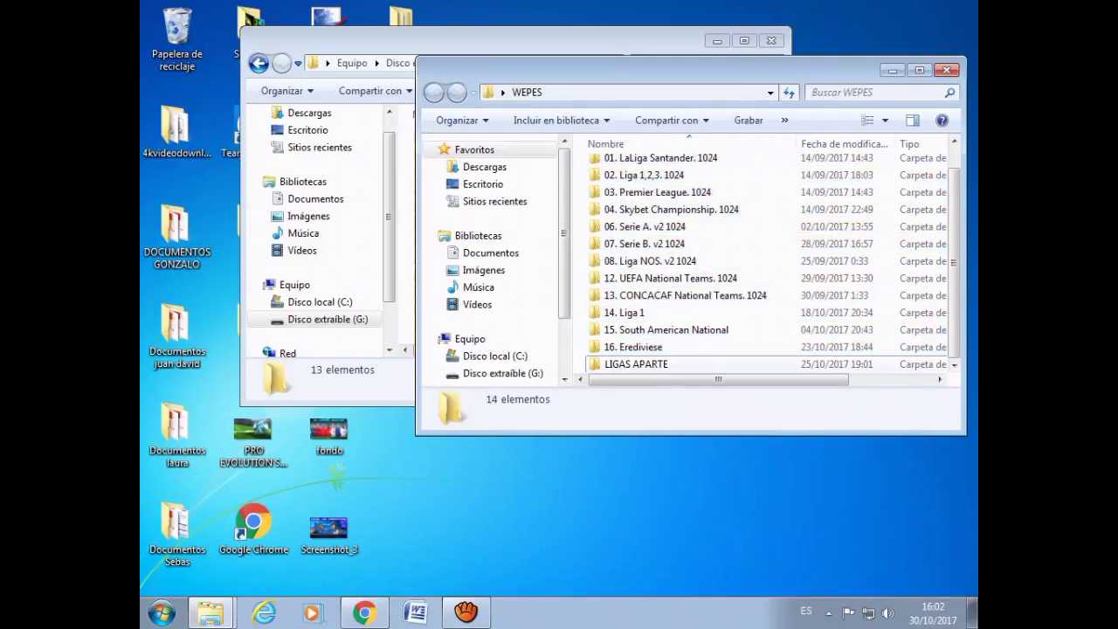
{"action": "double_click", "coordinate": [697, 365]}
{"action": "left_click_drag", "start_coordinate": [640, 314], "coordinate": [637, 155]}
{"action": "left_click", "coordinate": [637, 154]}
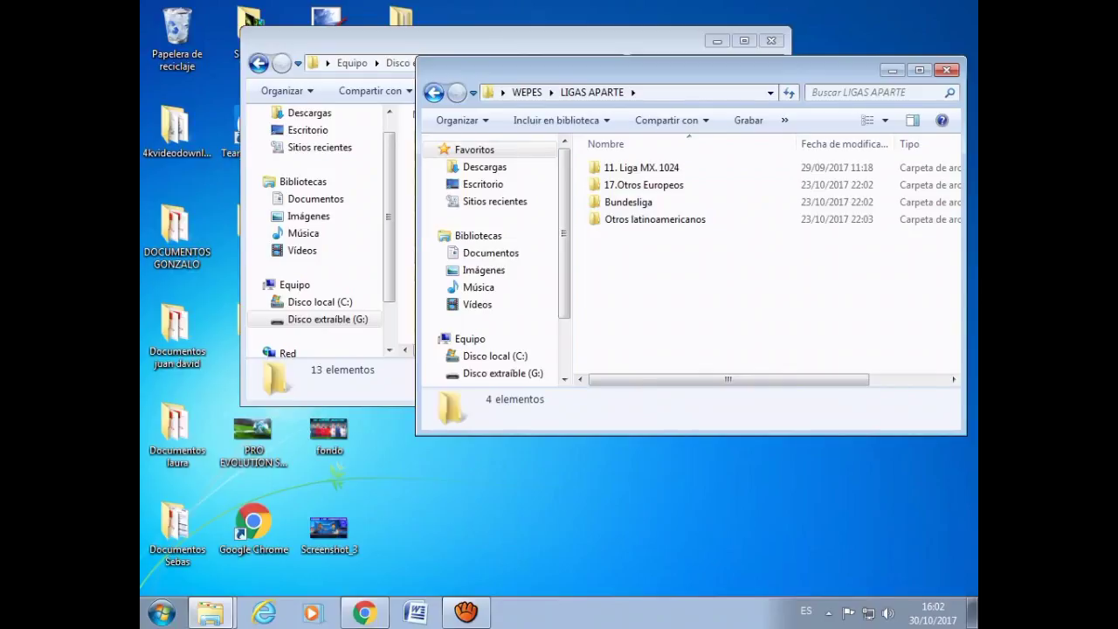
{"action": "left_click", "coordinate": [433, 91]}
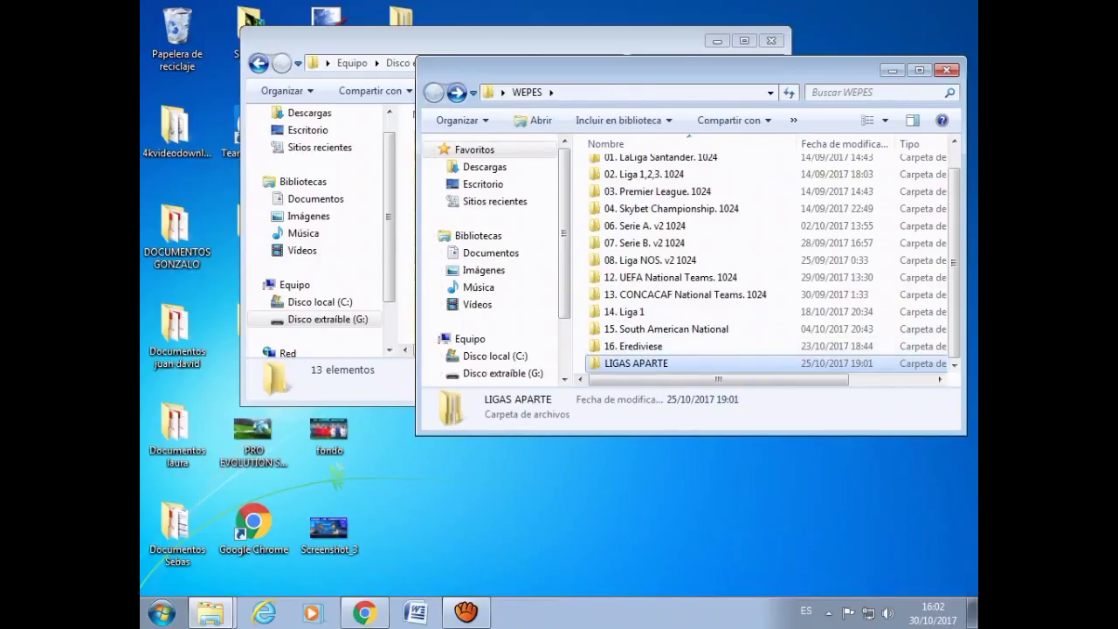
- Select the desktop WEPES folders other than LIGAS APARTE and compare them with those on the removable disk
{"action": "left_click_drag", "start_coordinate": [581, 344], "coordinate": [703, 152]}
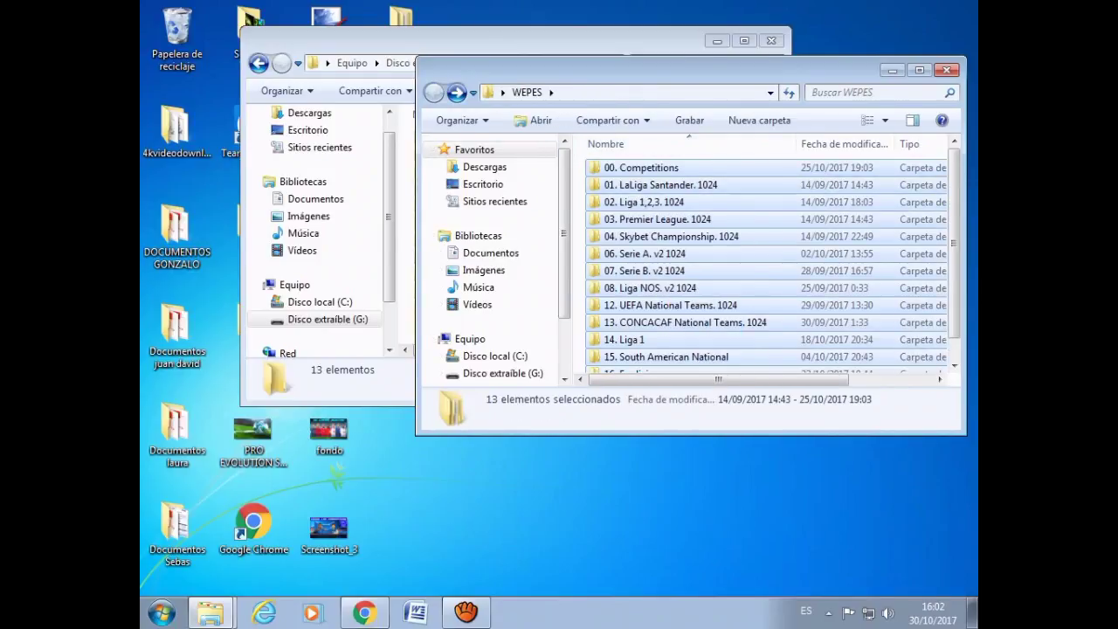
{"action": "key", "text": "alt+Tab"}
{"action": "scroll", "coordinate": [592, 231], "scroll_direction": "down", "scroll_amount": 1}
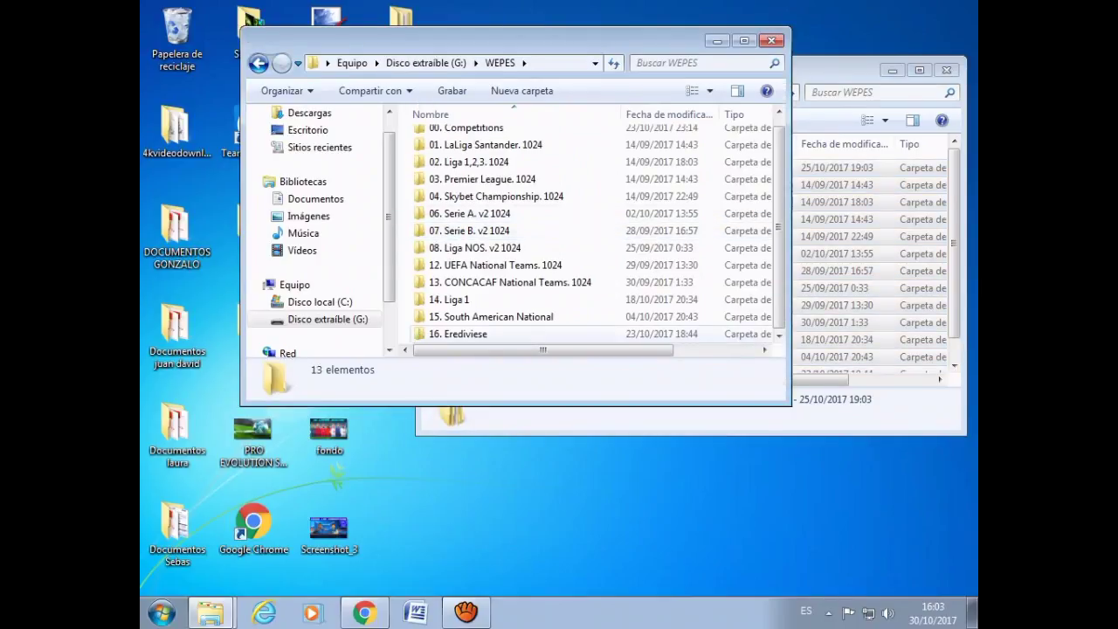
{"action": "left_click_drag", "start_coordinate": [411, 327], "coordinate": [695, 127]}
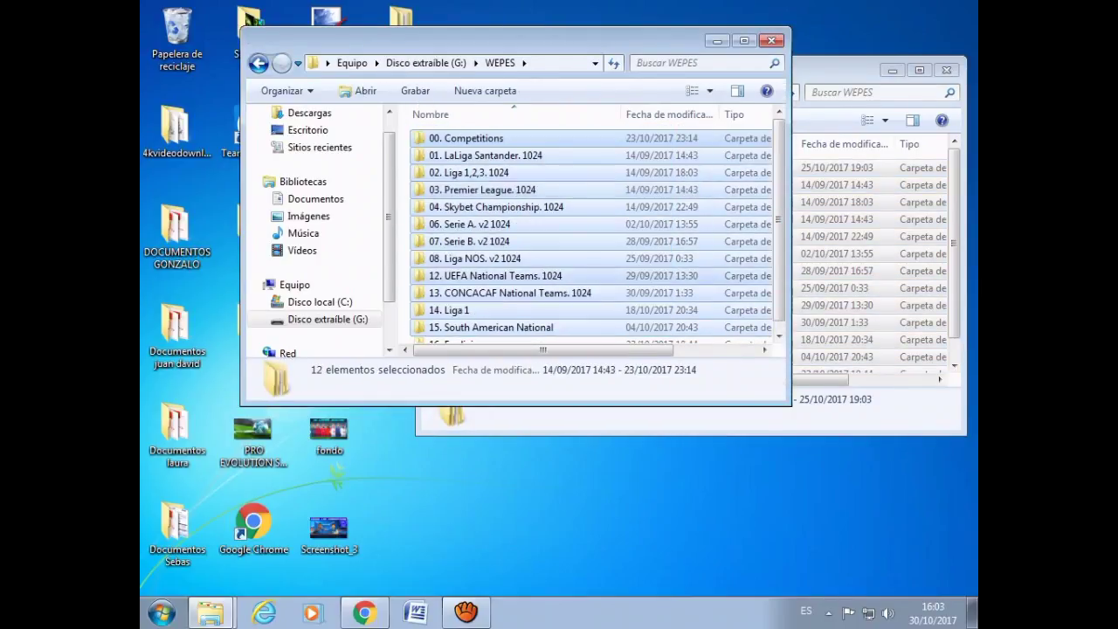
{"action": "scroll", "coordinate": [699, 230], "scroll_direction": "down", "scroll_amount": 1}
- Clear the folder selection and eject the removable disk (G:)
{"action": "left_click", "coordinate": [405, 334]}
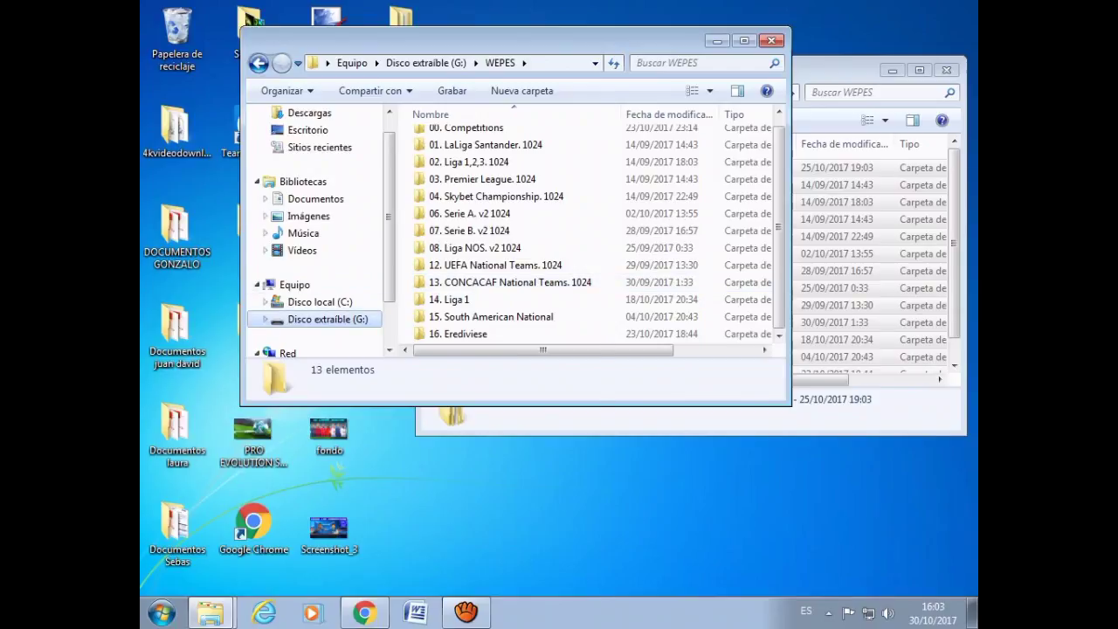
{"action": "right_click", "coordinate": [353, 319]}
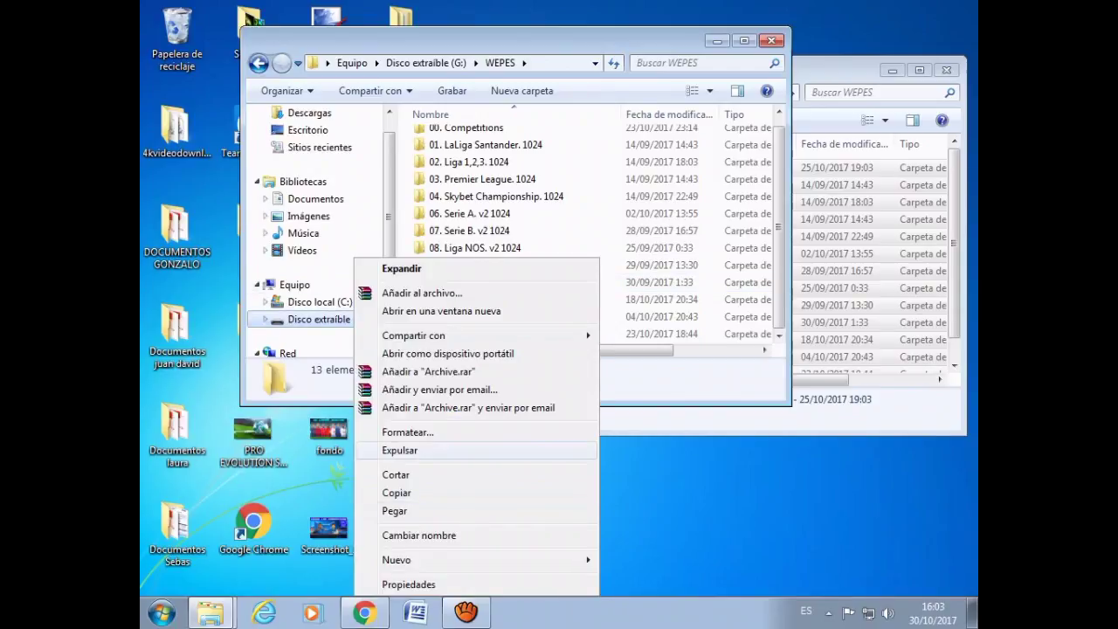
{"action": "left_click", "coordinate": [400, 450]}
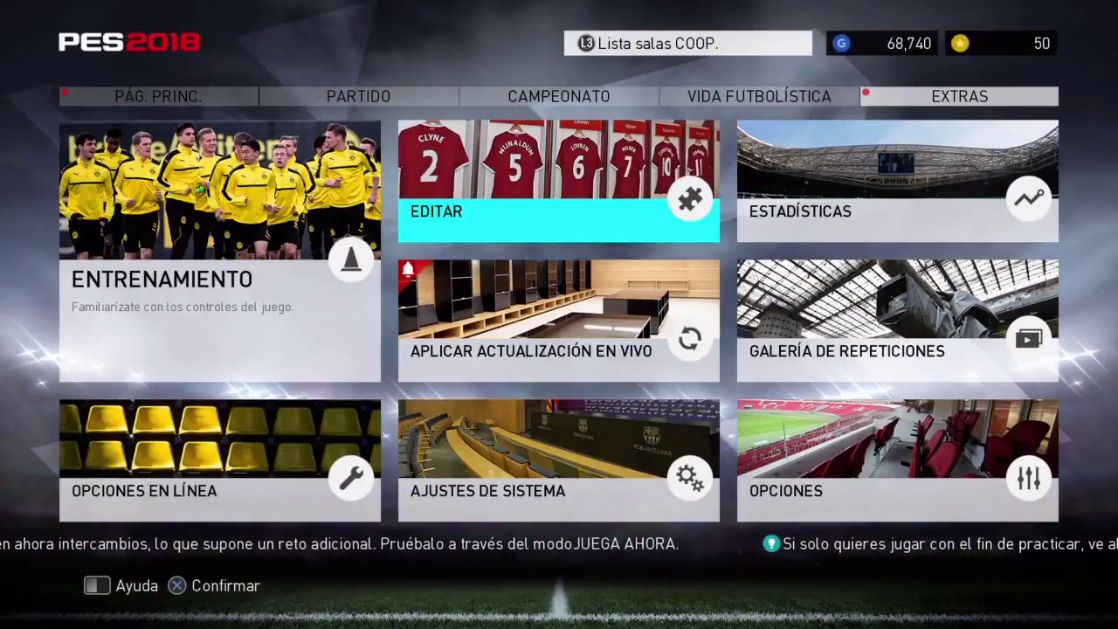
{"action": "key", "text": "Down"}
{"action": "key", "text": "Right"}
{"action": "key", "text": "Up"}
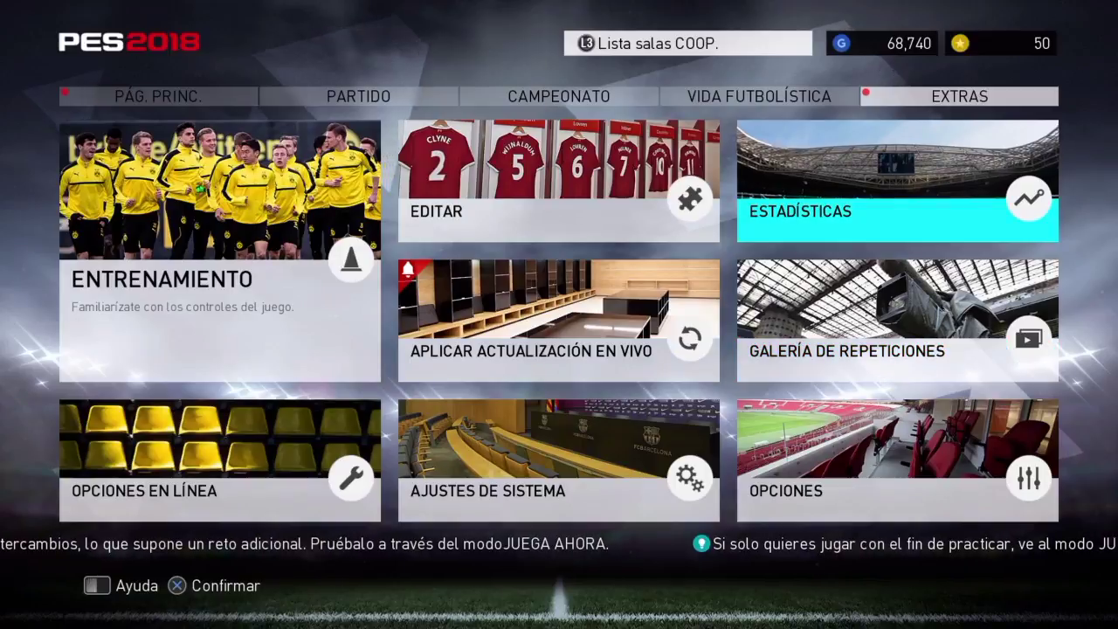
{"action": "key", "text": "Left"}
{"action": "key", "text": "Left"}
{"action": "key", "text": "Right"}
{"action": "key", "text": "Down"}
{"action": "key", "text": "Up"}
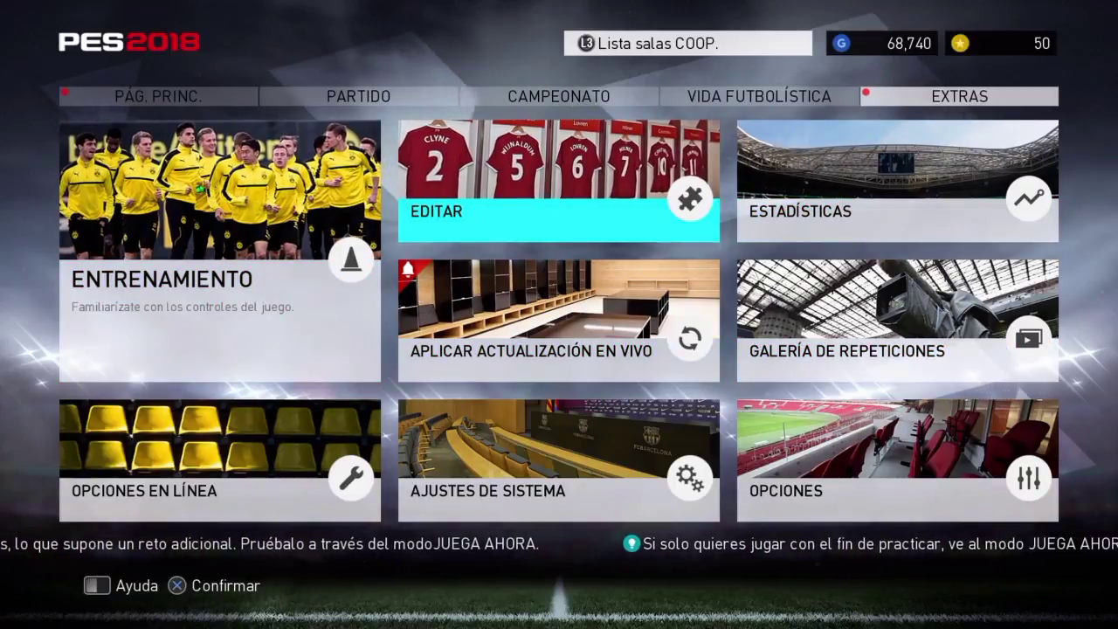
- Enter the edit mode of PES 2018 and open the team editing list (Equipos)
{"action": "key", "text": "Return"}
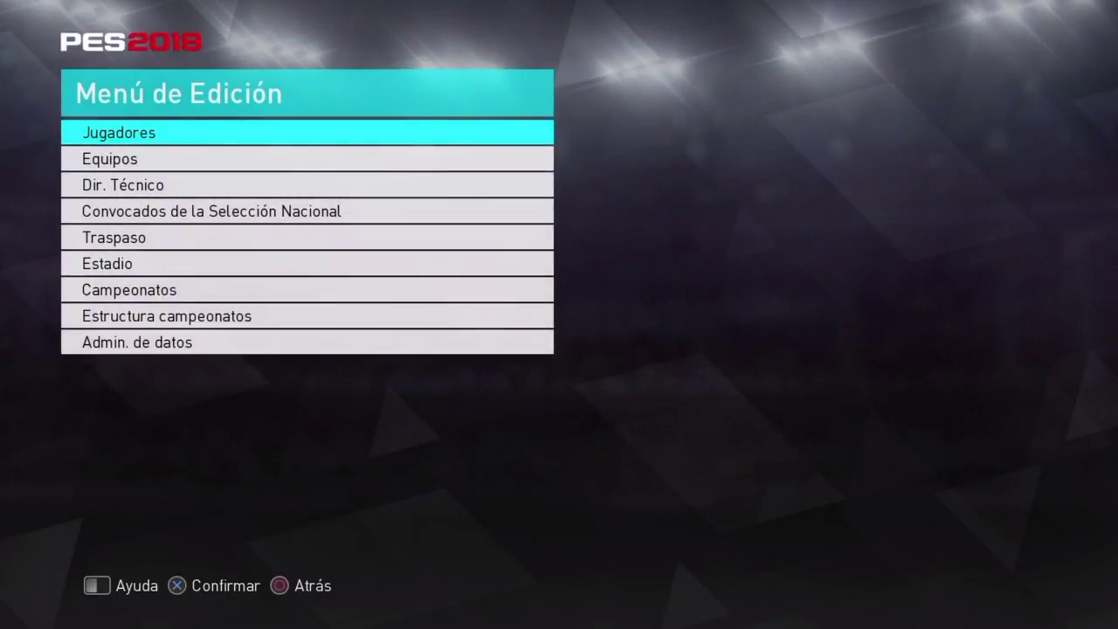
{"action": "key", "text": "Down"}
{"action": "key", "text": "Down"}
{"action": "key", "text": "Down"}
{"action": "key", "text": "Down"}
{"action": "key", "text": "Down"}
{"action": "key", "text": "Down"}
{"action": "key", "text": "Down"}
{"action": "key", "text": "Down"}
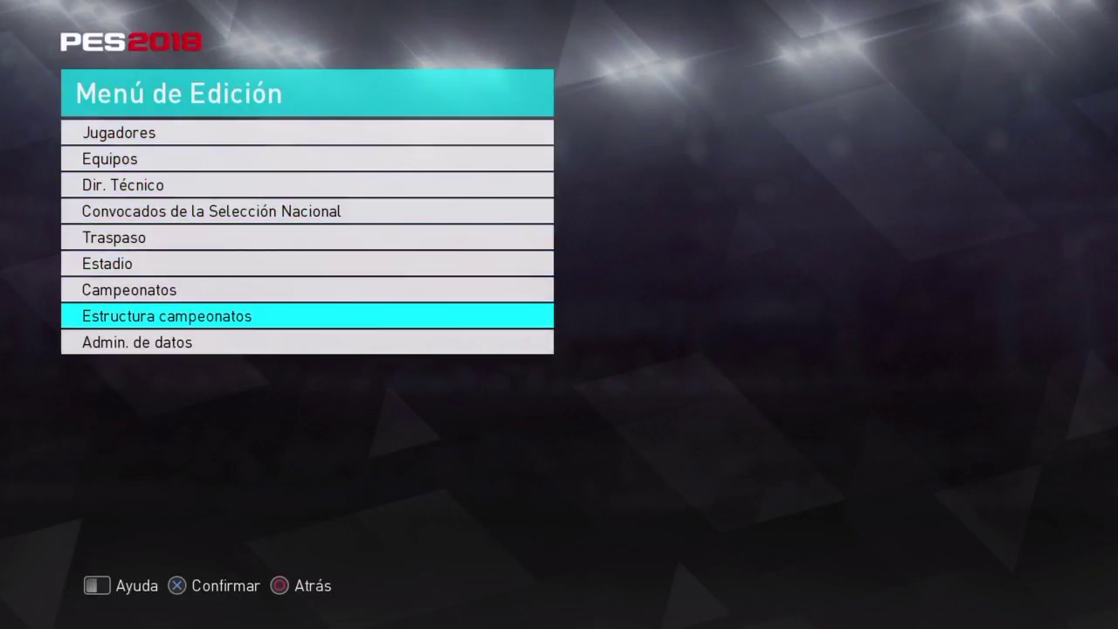
{"action": "key", "text": "Down"}
{"action": "key", "text": "Return"}
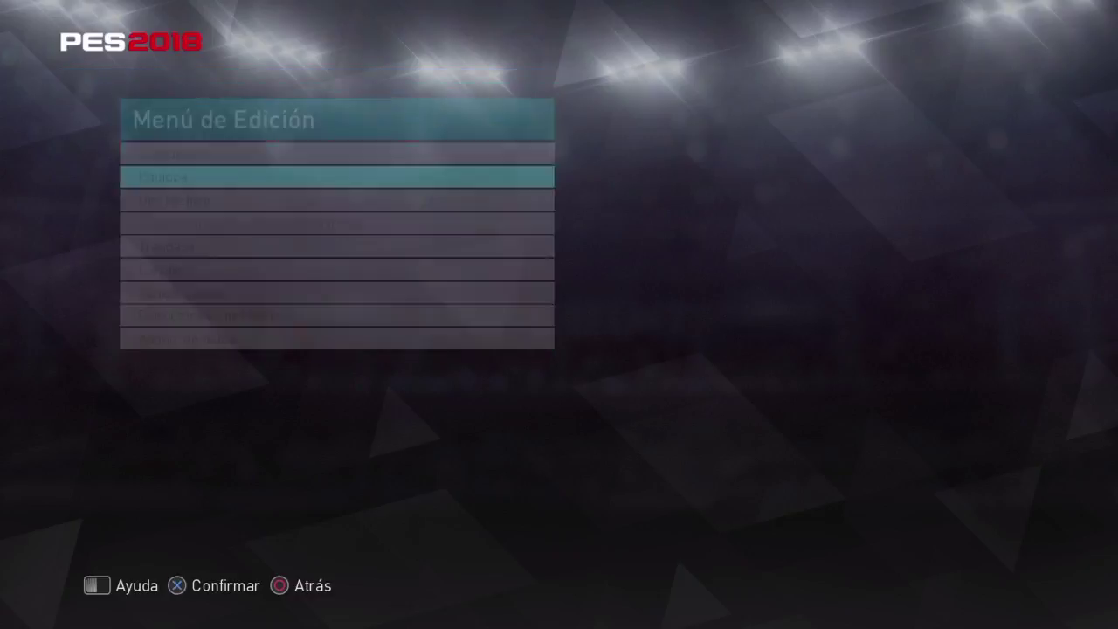
- Open Liga española in the team selection and examine the names and crests of its teams
{"action": "key", "text": "Down"}
{"action": "key", "text": "Down"}
{"action": "key", "text": "Down"}
{"action": "key", "text": "Down"}
{"action": "key", "text": "Down"}
{"action": "key", "text": "Down"}
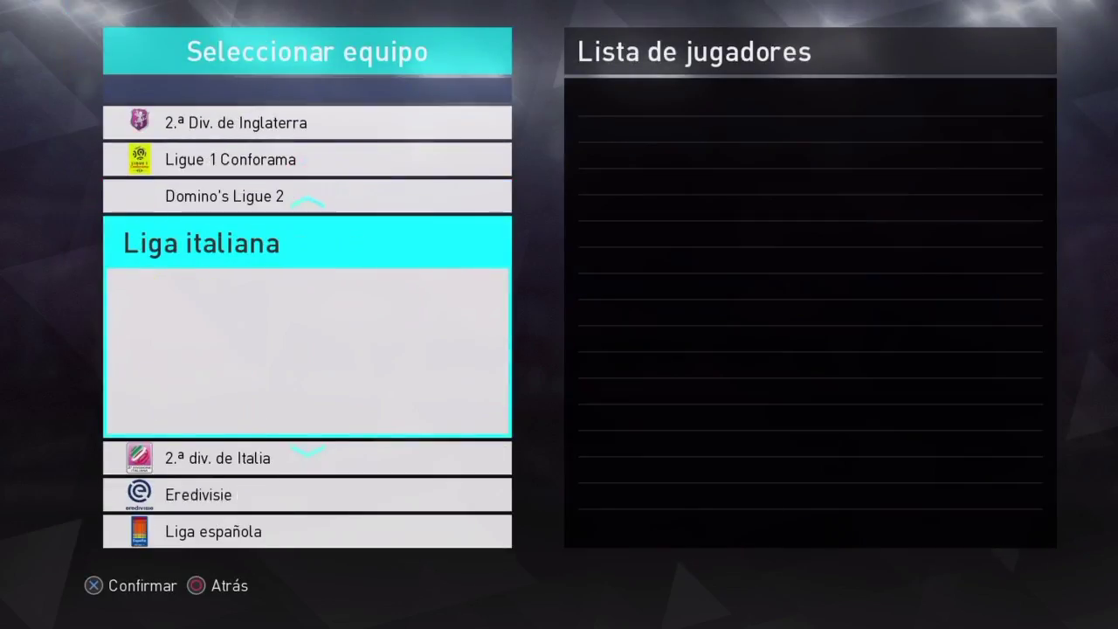
{"action": "key", "text": "Down"}
{"action": "key", "text": "Return"}
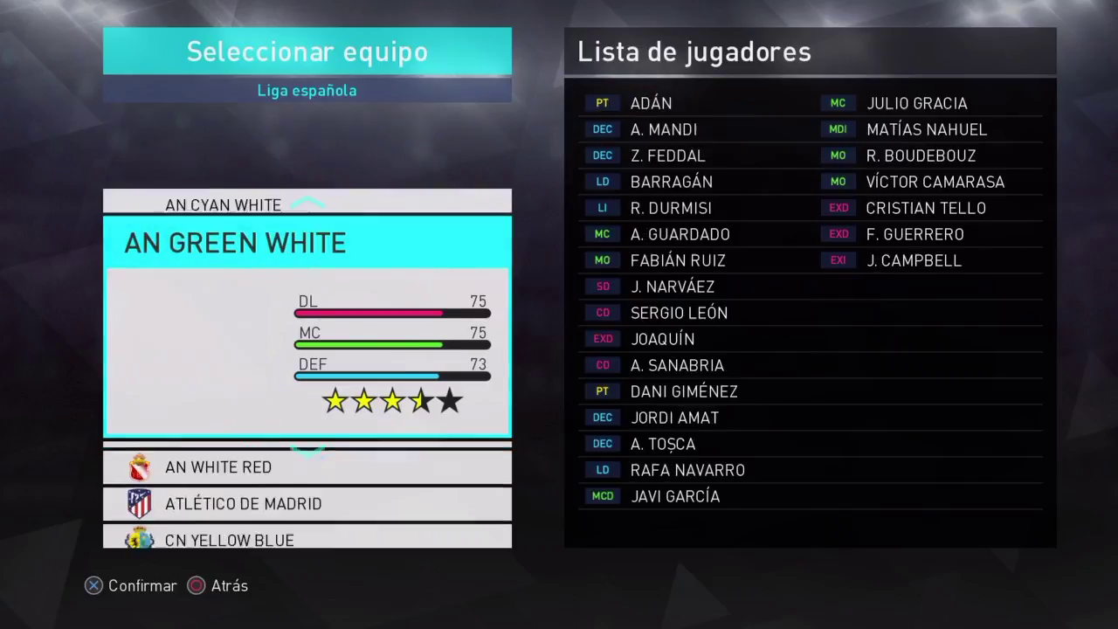
{"action": "key", "text": "Down"}
{"action": "key", "text": "Down"}
{"action": "key", "text": "Down"}
{"action": "key", "text": "Up"}
{"action": "key", "text": "Up"}
{"action": "key", "text": "Up"}
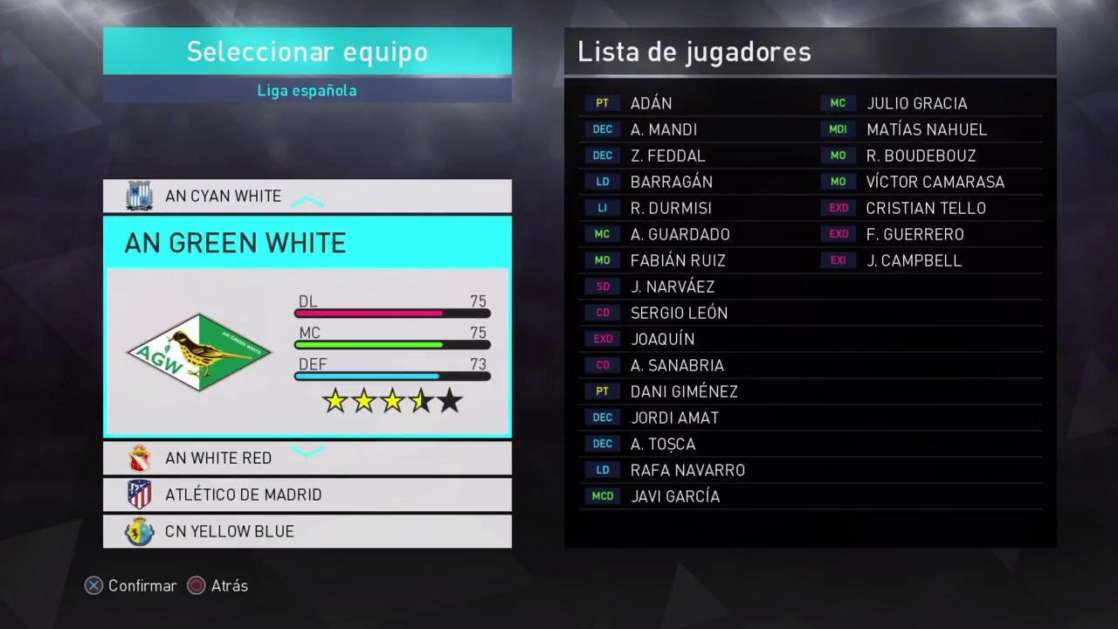
{"action": "key", "text": "Down"}
{"action": "key", "text": "Down"}
- Examine the teams of the 2.ª división de España and return to the edit menu
{"action": "key", "text": "Escape"}
{"action": "key", "text": "Down"}
{"action": "key", "text": "Return"}
{"action": "key", "text": "Down"}
{"action": "key", "text": "Down"}
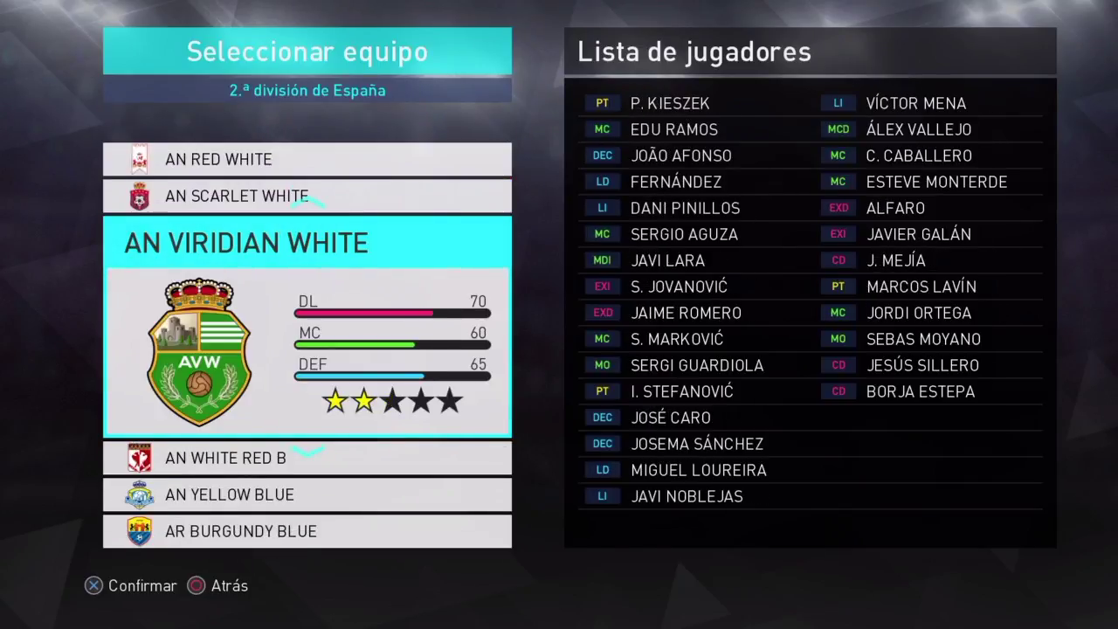
{"action": "key", "text": "Escape"}
{"action": "key", "text": "Up"}
{"action": "key", "text": "Up"}
{"action": "key", "text": "Escape"}
{"action": "key", "text": "Down"}
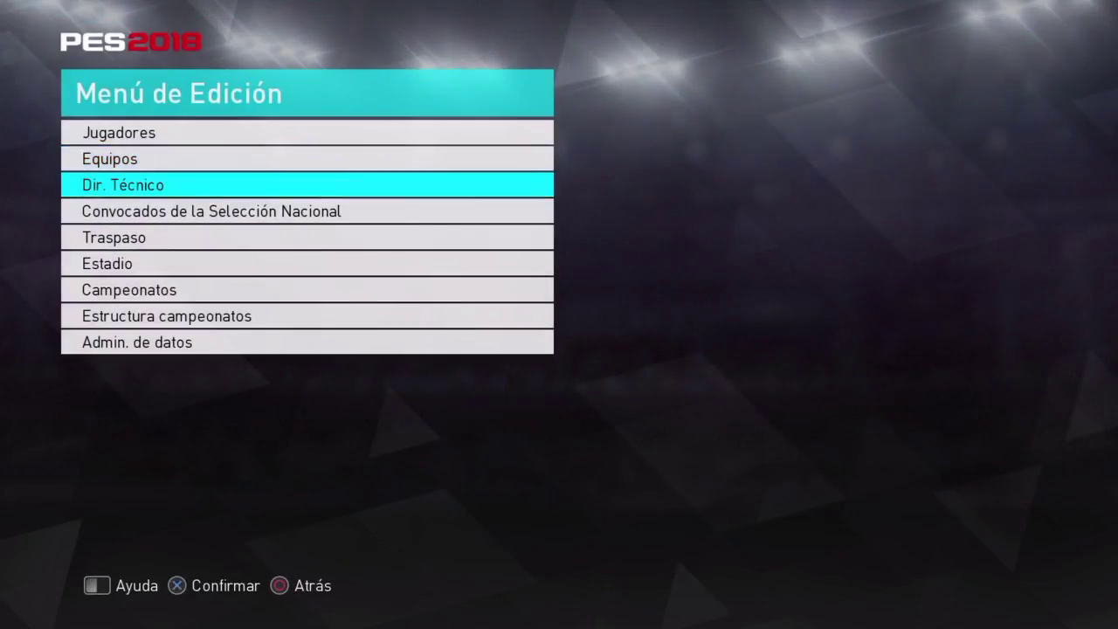
- Open Importar/Exportar in the data administration (Admin. de datos) and accept the data import notes
{"action": "key", "text": "Down"}
{"action": "key", "text": "Down"}
{"action": "key", "text": "Down"}
{"action": "key", "text": "Down"}
{"action": "key", "text": "Down"}
{"action": "key", "text": "Down"}
{"action": "key", "text": "Return"}
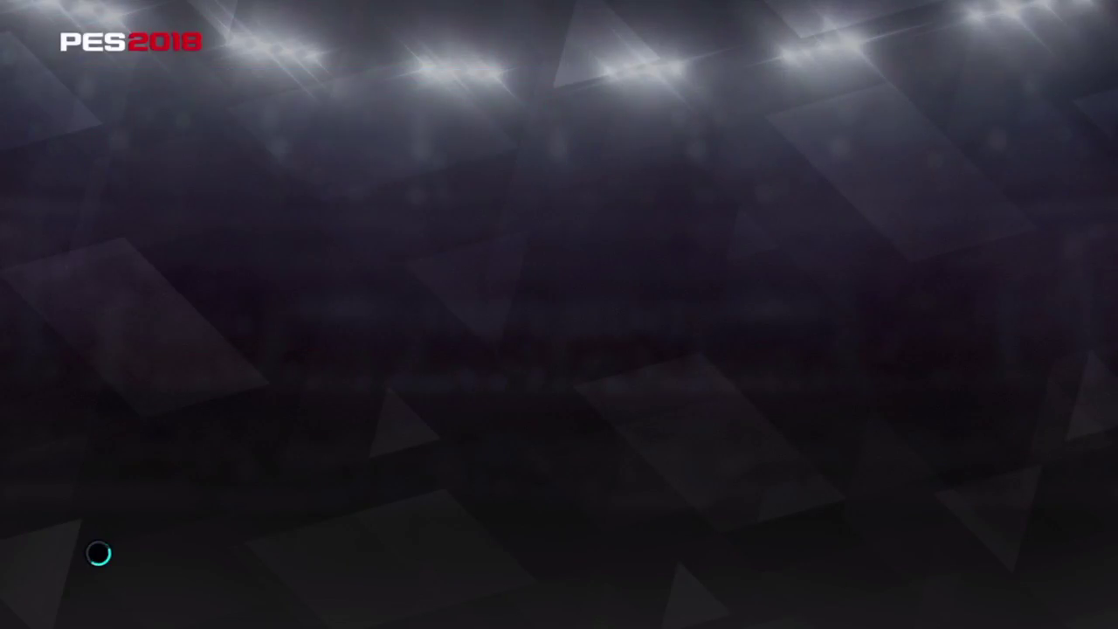
{"action": "key", "text": "Down"}
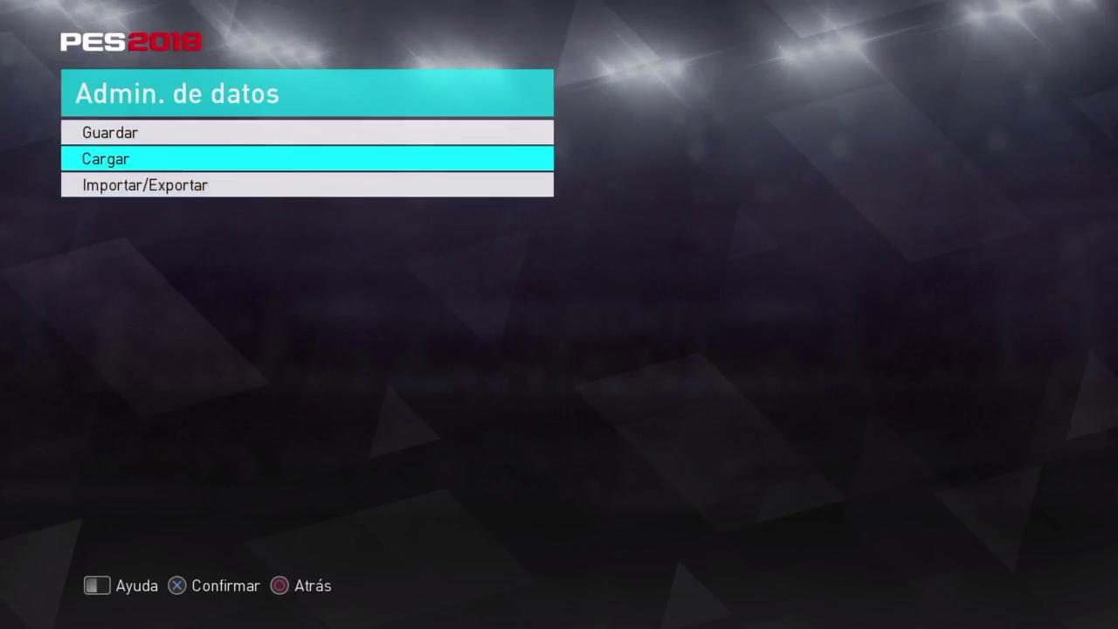
{"action": "key", "text": "Down"}
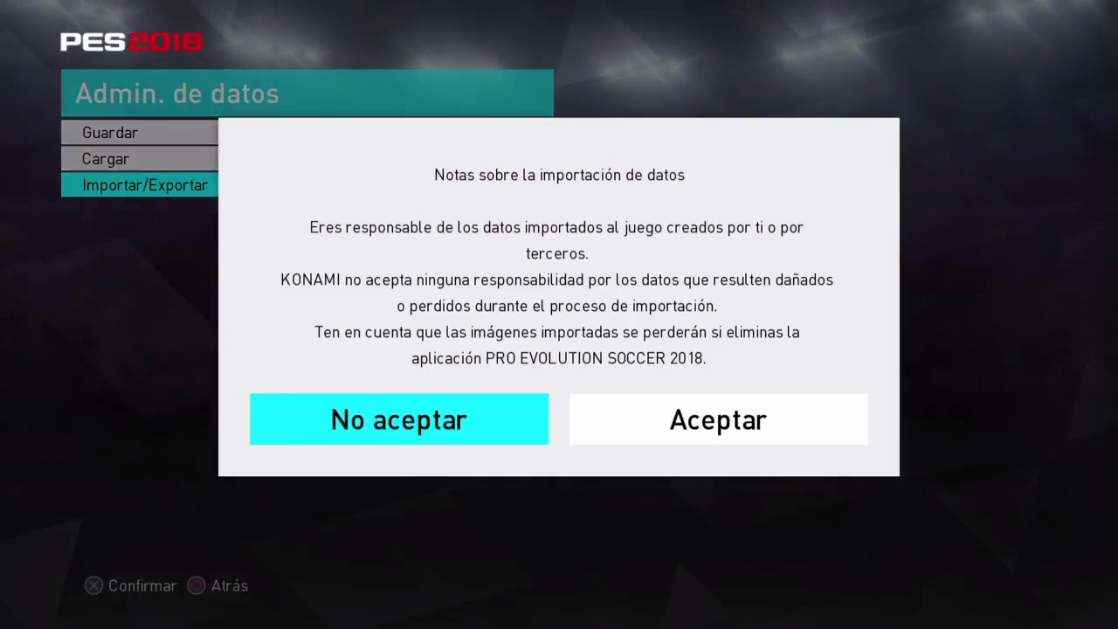
{"action": "key", "text": "Return"}
{"action": "key", "text": "Right"}
{"action": "key", "text": "Return"}
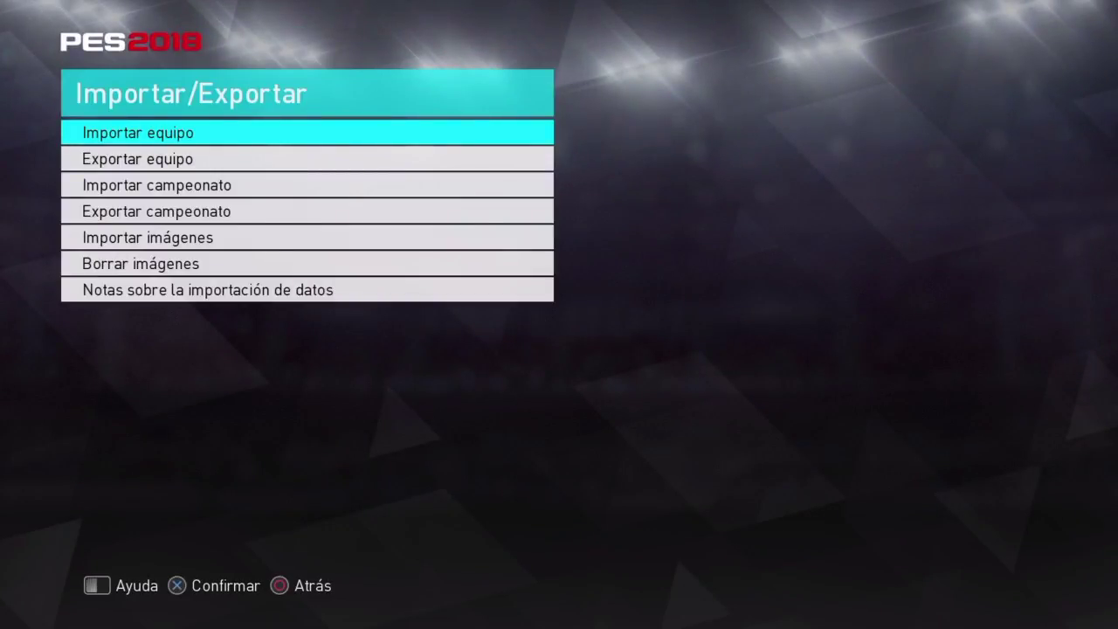
- Start a championship import (Importar campeonato) from the USB device and select all of its .ced files
{"action": "key", "text": "Down"}
{"action": "key", "text": "Down"}
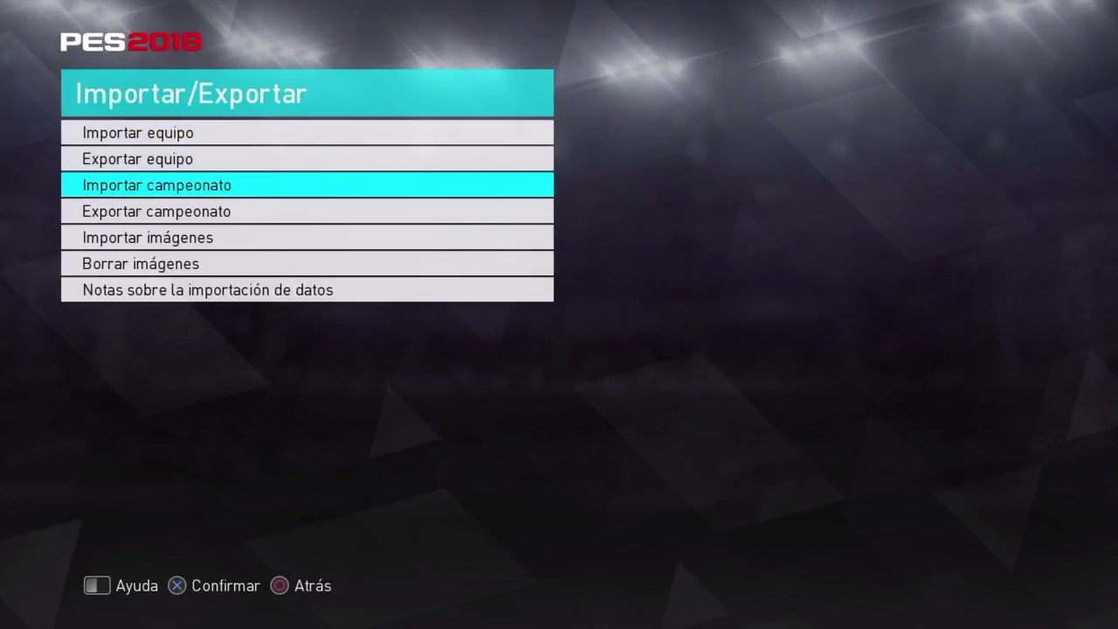
{"action": "key", "text": "Return"}
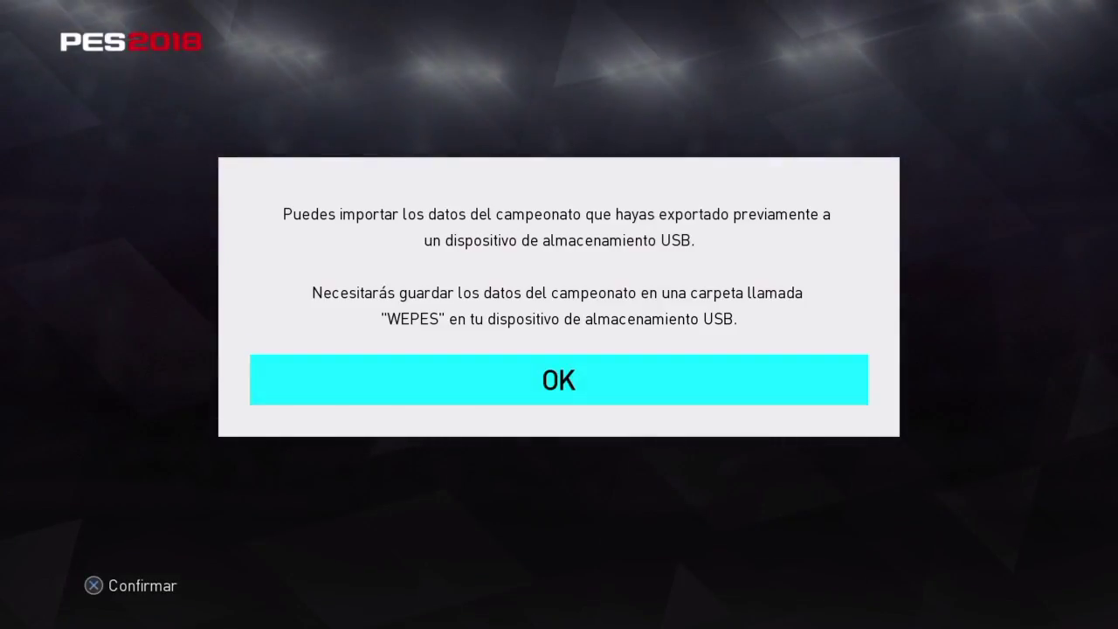
{"action": "key", "text": "Return"}
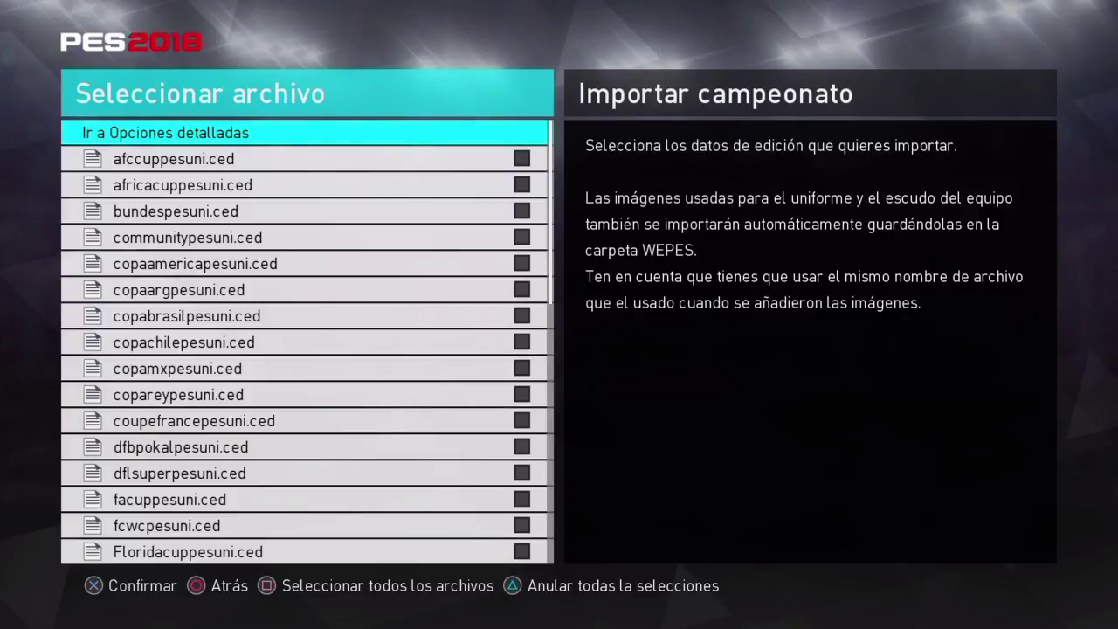
{"action": "key", "text": "a"}
- Review the full list of selected championship files and return to the detailed options entry
{"action": "key", "text": "Down"}
{"action": "key", "text": "Down"}
{"action": "key", "text": "Down"}
{"action": "key", "text": "Down"}
{"action": "key", "text": "Down"}
{"action": "key", "text": "Down"}
{"action": "key", "text": "Down"}
{"action": "key", "text": "Down"}
{"action": "key", "text": "Down"}
{"action": "key", "text": "Down"}
{"action": "key", "text": "Down"}
{"action": "key", "text": "Down"}
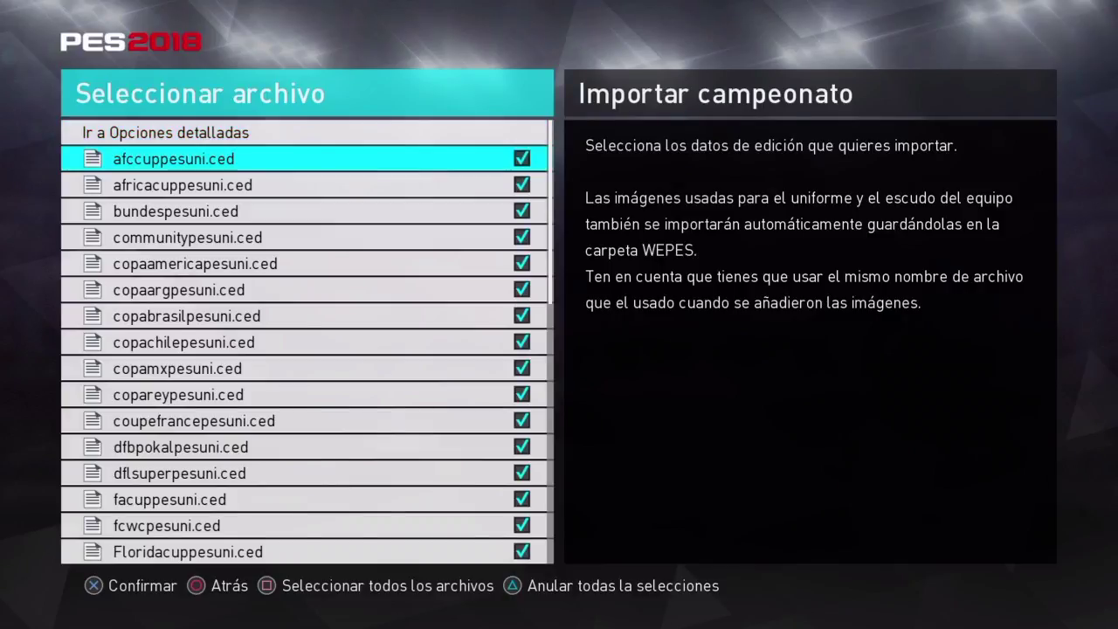
{"action": "key", "text": "Down"}
{"action": "key", "text": "Down"}
{"action": "key", "text": "Down"}
{"action": "key", "text": "Down"}
{"action": "key", "text": "Down"}
{"action": "key", "text": "Down"}
{"action": "key", "text": "Down"}
{"action": "key", "text": "Down"}
{"action": "key", "text": "Down"}
{"action": "key", "text": "Down"}
{"action": "key", "text": "Down"}
{"action": "key", "text": "Down"}
{"action": "key", "text": "Down"}
{"action": "key", "text": "Down"}
{"action": "key", "text": "Down"}
{"action": "key", "text": "Down"}
{"action": "key", "text": "Down"}
{"action": "key", "text": "Down"}
{"action": "key", "text": "Down"}
{"action": "key", "text": "Down"}
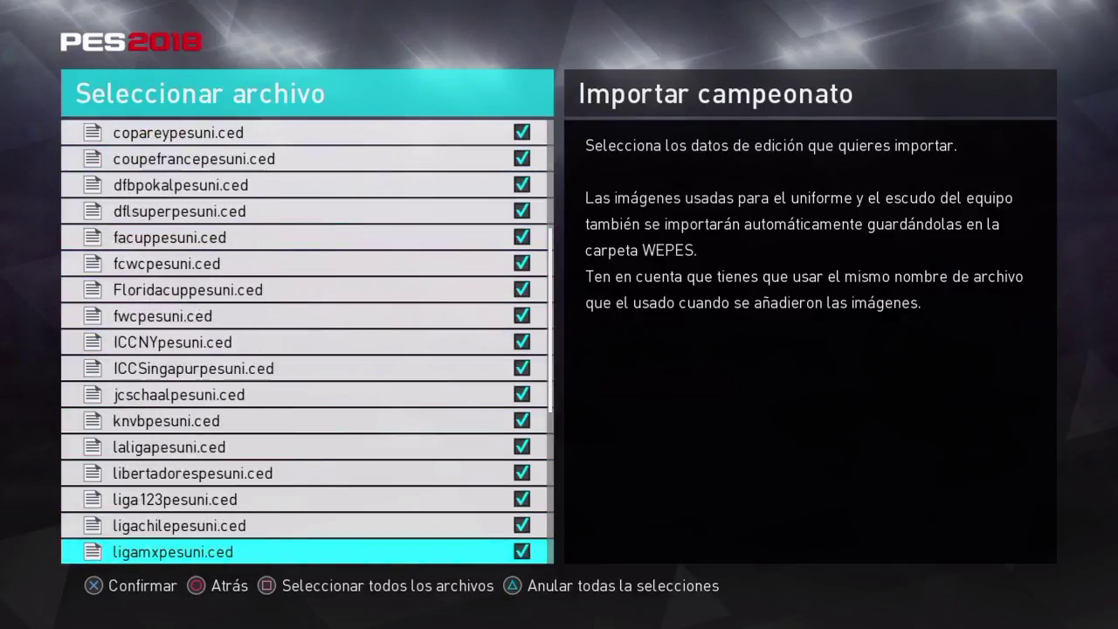
{"action": "key", "text": "Down"}
{"action": "key", "text": "Up"}
{"action": "key", "text": "Up"}
{"action": "key", "text": "Up"}
{"action": "key", "text": "Up"}
{"action": "key", "text": "Up"}
{"action": "key", "text": "Up"}
{"action": "key", "text": "Up"}
{"action": "key", "text": "Up"}
{"action": "key", "text": "Up"}
{"action": "key", "text": "Up"}
{"action": "key", "text": "Up"}
{"action": "key", "text": "Up"}
{"action": "key", "text": "Up"}
{"action": "key", "text": "Up"}
{"action": "key", "text": "Up"}
{"action": "key", "text": "Up"}
{"action": "key", "text": "Up"}
{"action": "key", "text": "Up"}
{"action": "key", "text": "Up"}
{"action": "key", "text": "Up"}
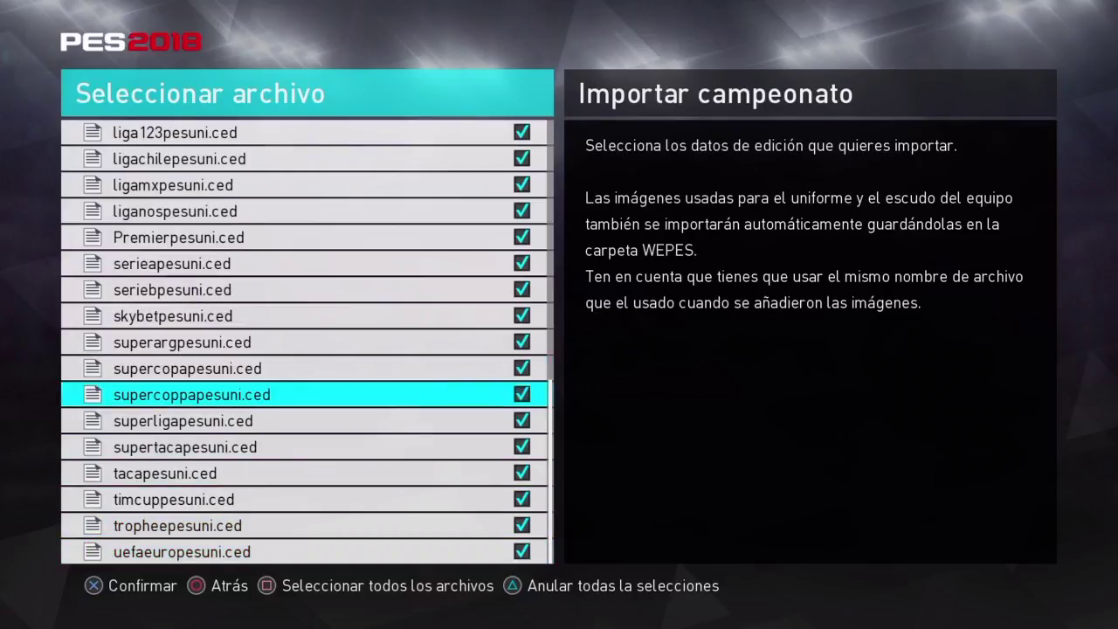
{"action": "key", "text": "Up"}
{"action": "key", "text": "Up"}
{"action": "key", "text": "Up"}
{"action": "key", "text": "Up"}
{"action": "key", "text": "Up"}
{"action": "key", "text": "Up"}
{"action": "key", "text": "Up"}
{"action": "key", "text": "Up"}
{"action": "key", "text": "Up"}
{"action": "key", "text": "Up"}
{"action": "key", "text": "Up"}
{"action": "key", "text": "Up"}
{"action": "key", "text": "Up"}
{"action": "key", "text": "Up"}
{"action": "key", "text": "Up"}
{"action": "key", "text": "Up"}
{"action": "key", "text": "Up"}
{"action": "key", "text": "Up"}
{"action": "key", "text": "Up"}
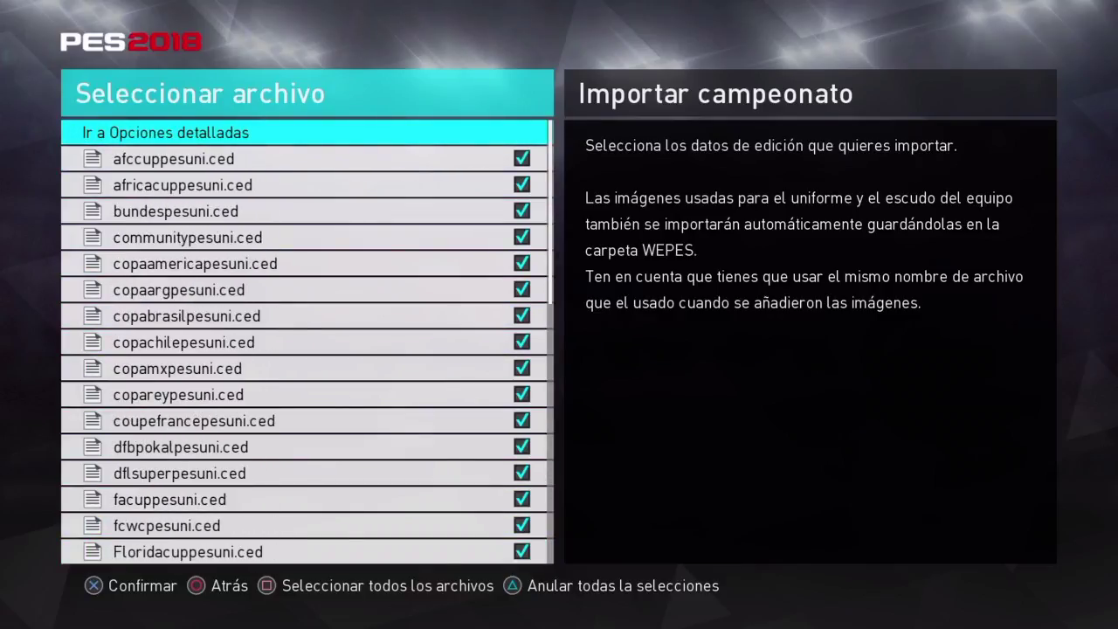
- Import the selected championships with overwriting of same-named image files left off, and acknowledge every import notice
{"action": "key", "text": "Return"}
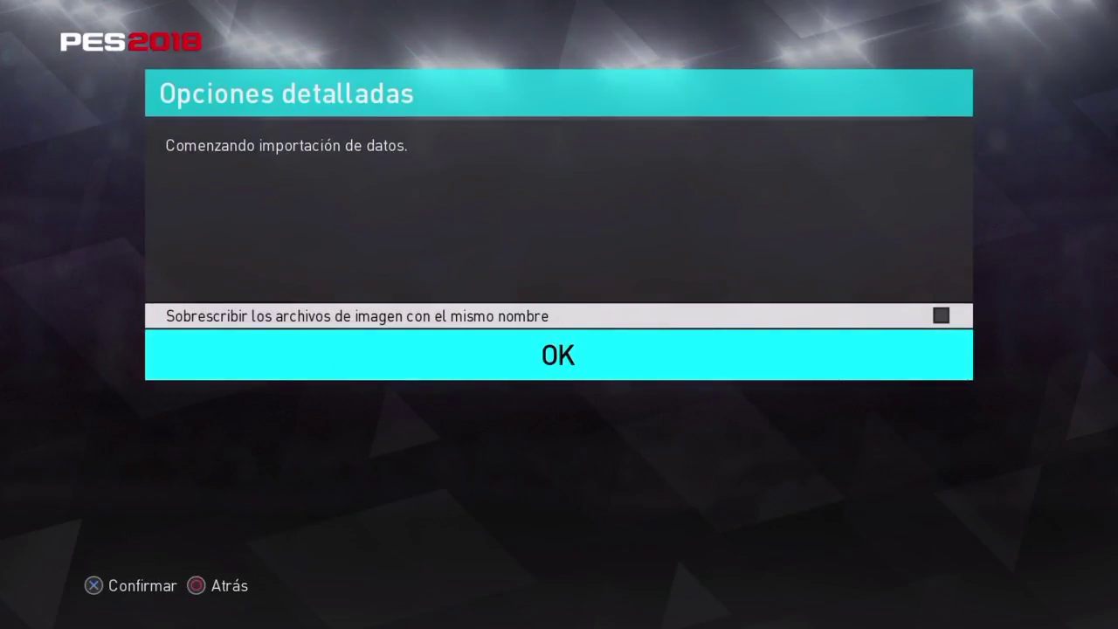
{"action": "key", "text": "Return"}
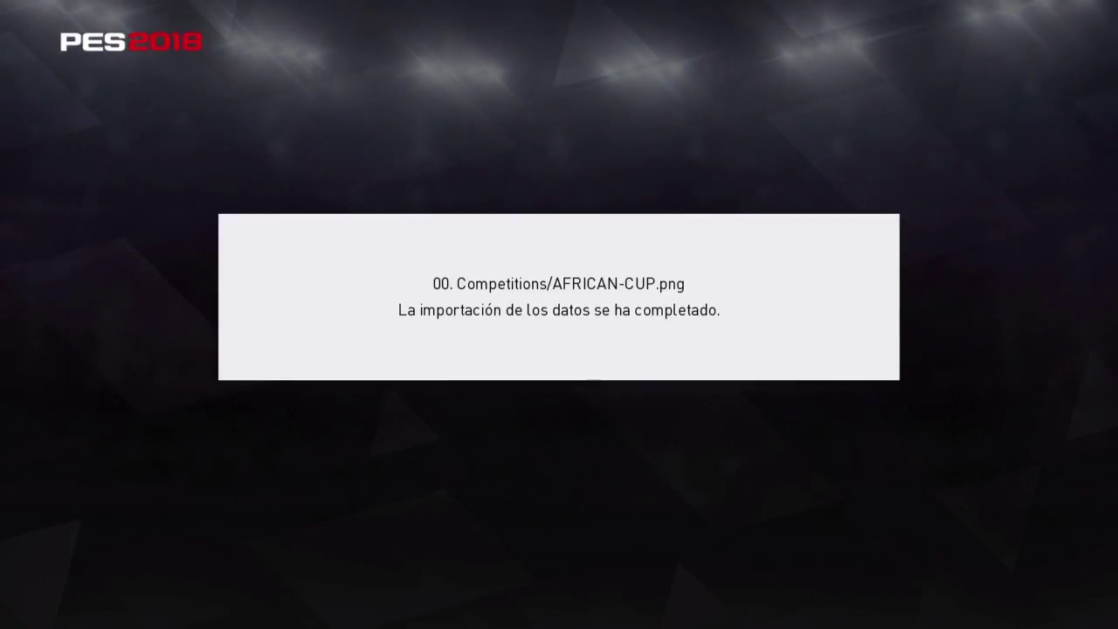
{"action": "key", "text": "Return"}
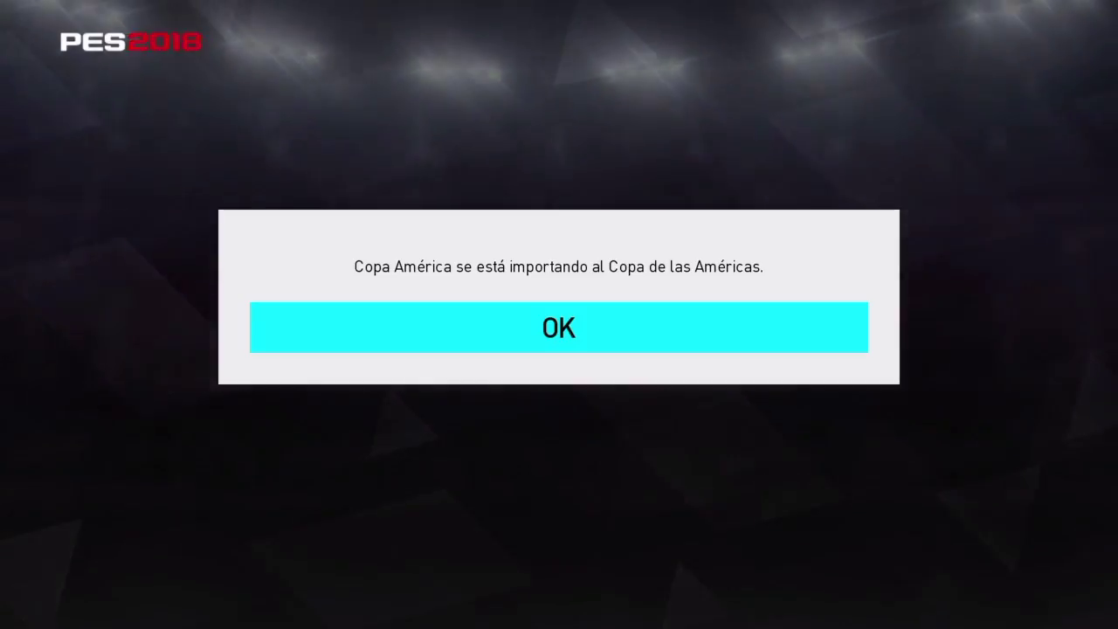
{"action": "key", "text": "Return"}
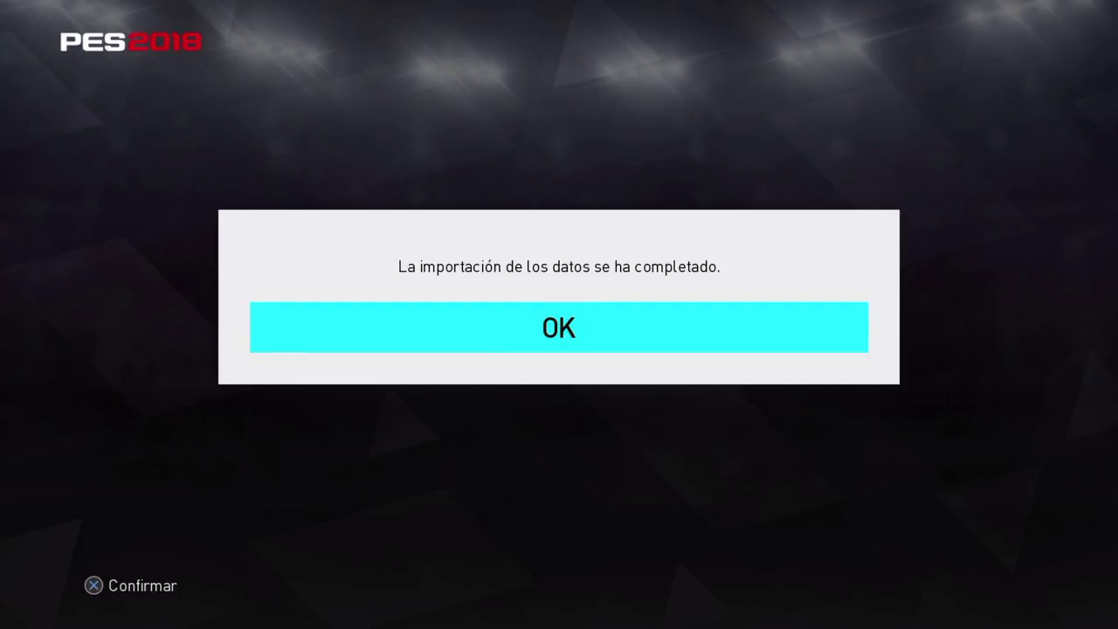
{"action": "key", "text": "Return"}
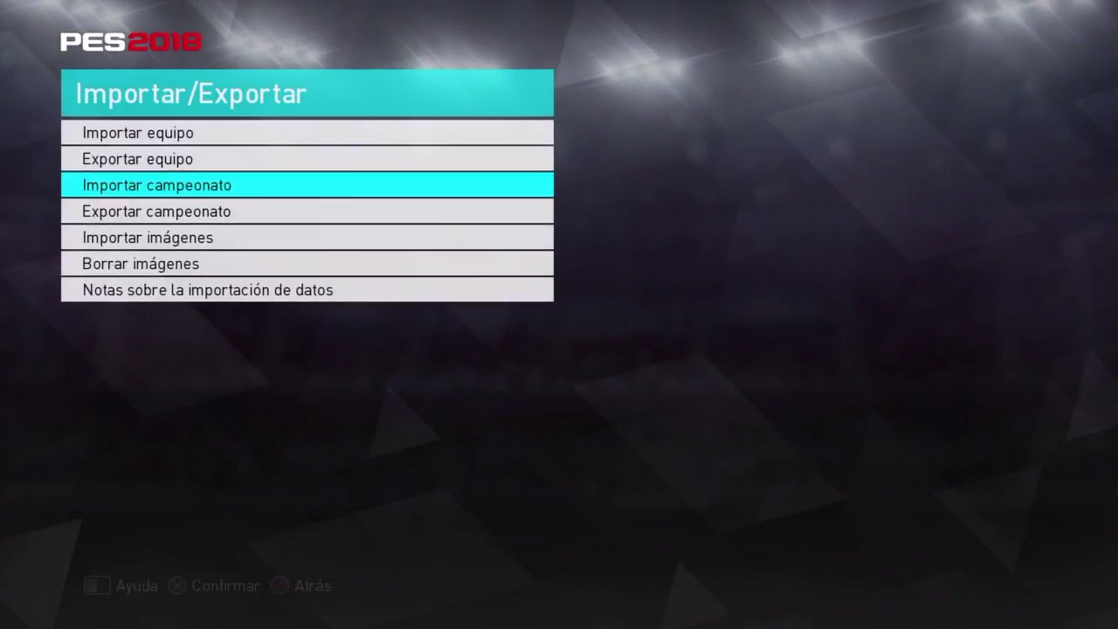
- Leave the data administration for the edit menu and open the team selection under Equipos
{"action": "key", "text": "Up"}
{"action": "key", "text": "Up"}
{"action": "key", "text": "Return"}
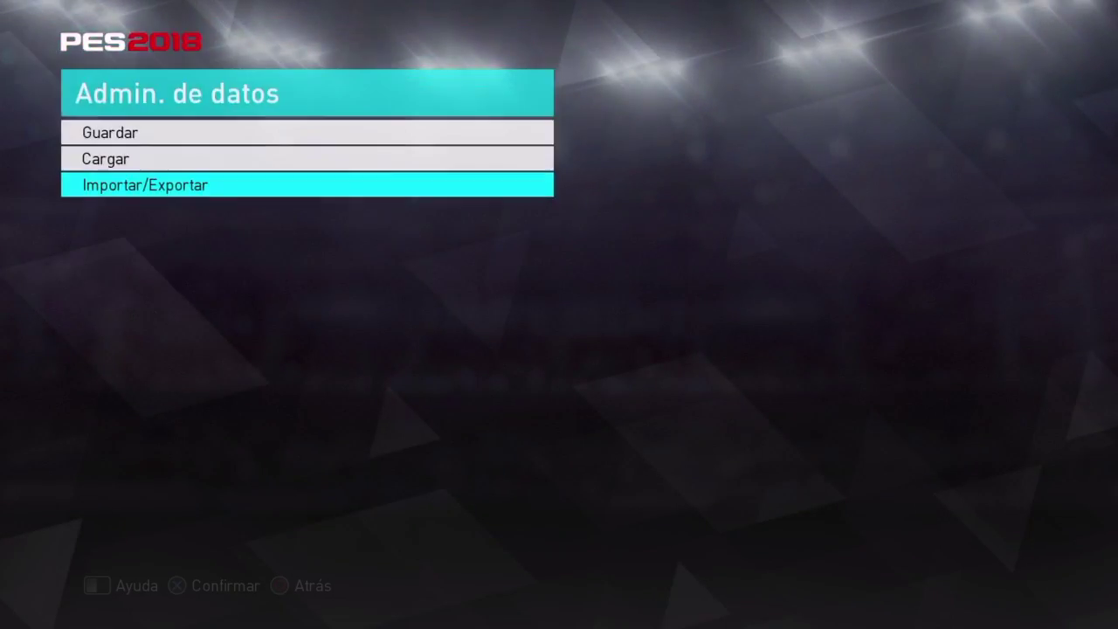
{"action": "key", "text": "Up"}
{"action": "key", "text": "Escape"}
{"action": "key", "text": "Up"}
{"action": "key", "text": "Up"}
{"action": "key", "text": "Up"}
{"action": "key", "text": "Up"}
{"action": "key", "text": "Up"}
{"action": "key", "text": "Up"}
{"action": "key", "text": "Up"}
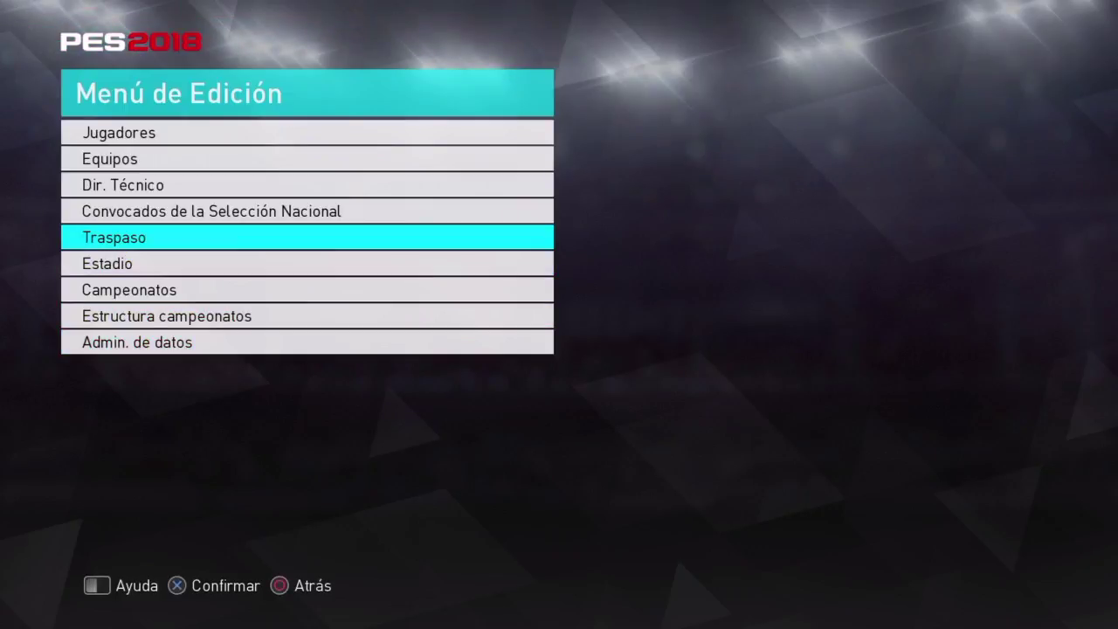
{"action": "key", "text": "Return"}
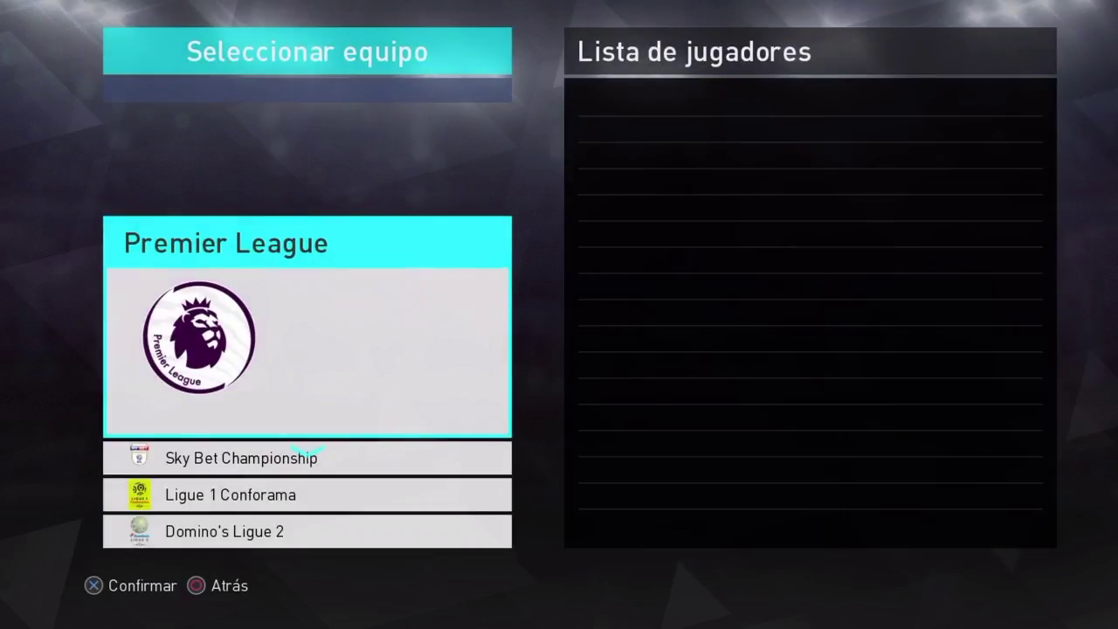
- Examine the names and logos of the leagues in the team selection, from Premier League down to the continental groups
{"action": "key", "text": "Down"}
{"action": "key", "text": "Down"}
{"action": "key", "text": "Down"}
{"action": "key", "text": "Down"}
{"action": "key", "text": "Down"}
{"action": "key", "text": "Down"}
{"action": "key", "text": "Down"}
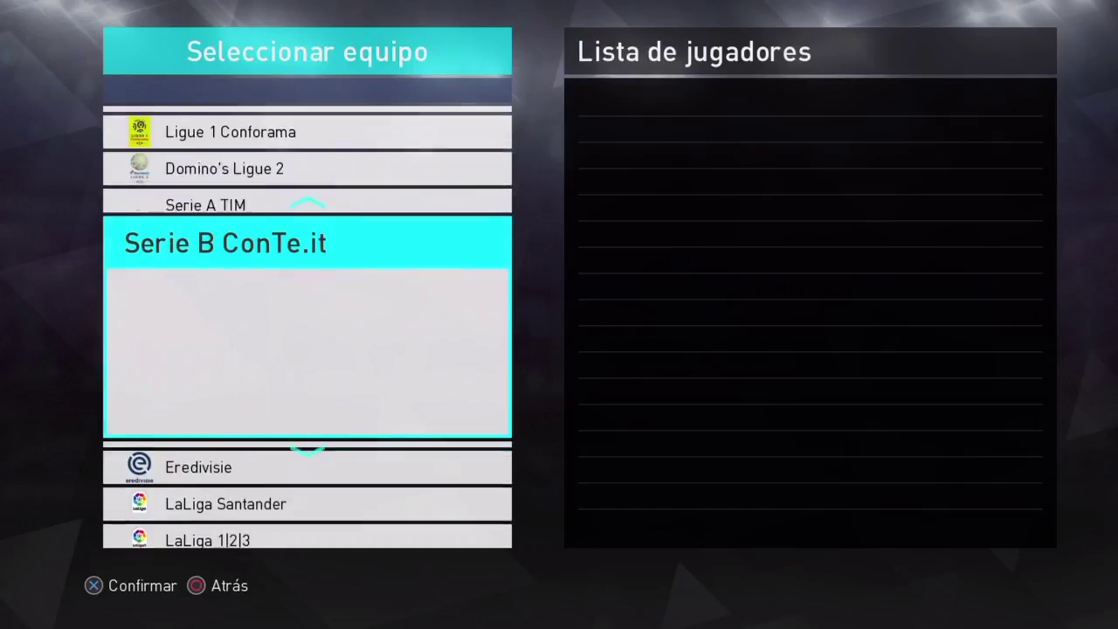
{"action": "key", "text": "Down"}
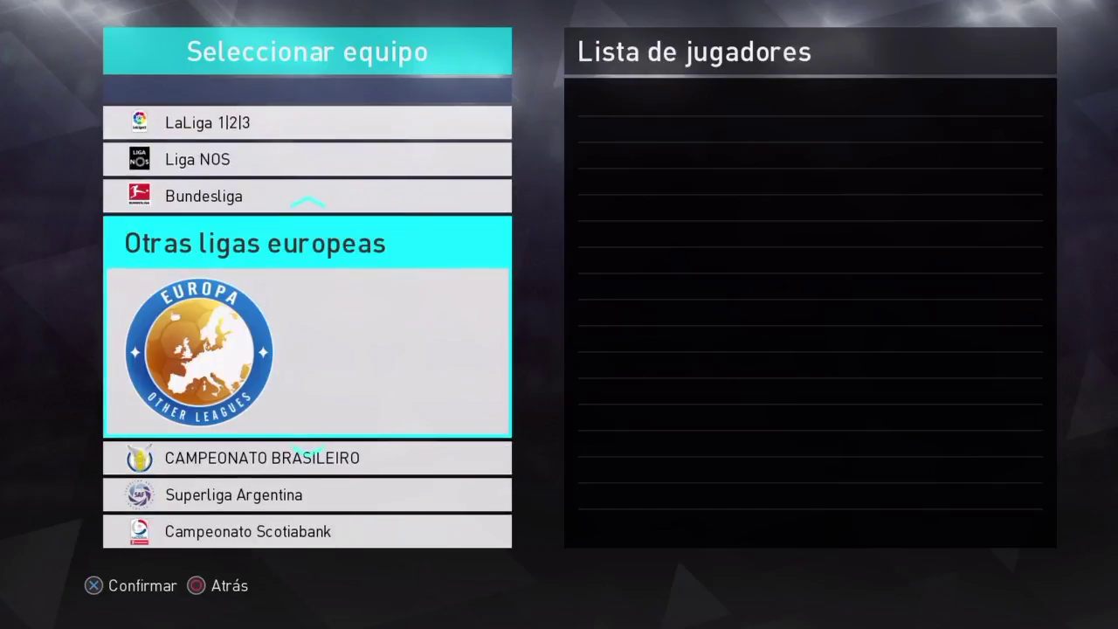
{"action": "key", "text": "Up"}
{"action": "key", "text": "Down"}
{"action": "key", "text": "Down"}
{"action": "key", "text": "Down"}
{"action": "key", "text": "Down"}
{"action": "key", "text": "Down"}
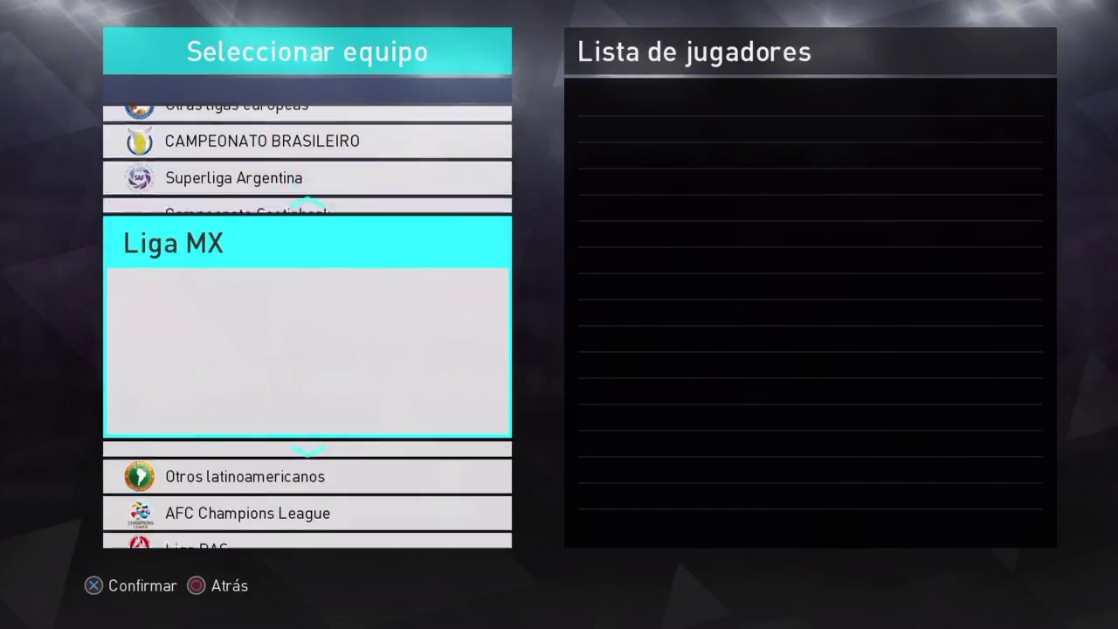
{"action": "key", "text": "Down"}
{"action": "key", "text": "Down"}
{"action": "key", "text": "Down"}
{"action": "key", "text": "Down"}
{"action": "key", "text": "Down"}
{"action": "key", "text": "Down"}
{"action": "key", "text": "Down"}
{"action": "key", "text": "Down"}
{"action": "key", "text": "Down"}
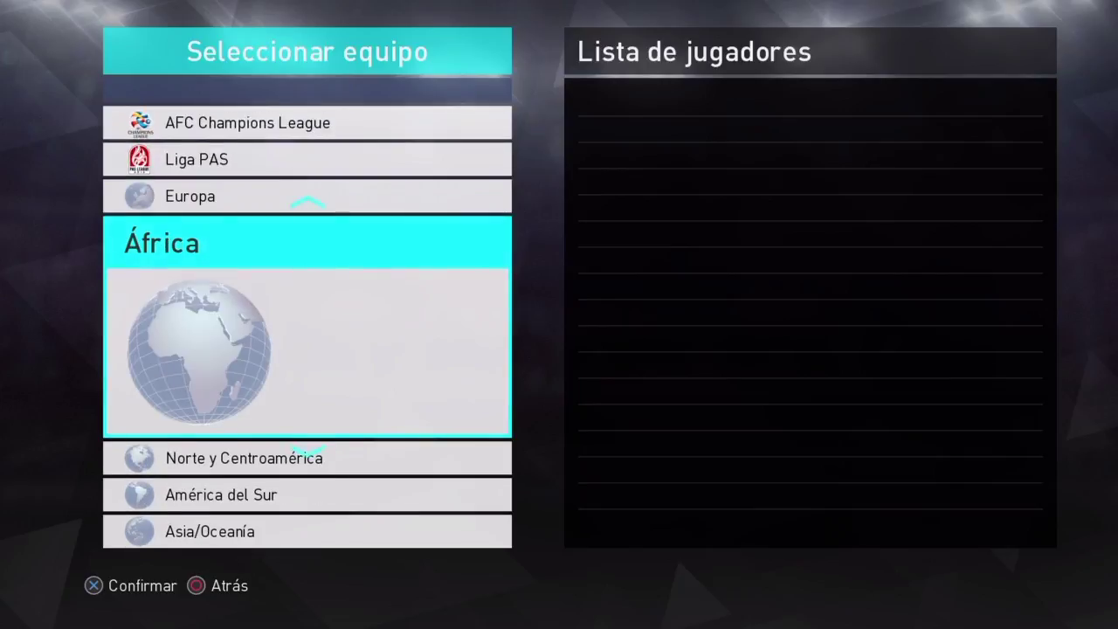
{"action": "key", "text": "Up"}
{"action": "key", "text": "Up"}
{"action": "key", "text": "Up"}
{"action": "key", "text": "Up"}
{"action": "key", "text": "Up"}
{"action": "key", "text": "Up"}
{"action": "key", "text": "Up"}
{"action": "key", "text": "Up"}
{"action": "key", "text": "Up"}
{"action": "key", "text": "Up"}
{"action": "key", "text": "Up"}
{"action": "key", "text": "Up"}
{"action": "key", "text": "Up"}
{"action": "key", "text": "Up"}
{"action": "key", "text": "Up"}
{"action": "key", "text": "Up"}
{"action": "key", "text": "Up"}
{"action": "key", "text": "Up"}
{"action": "key", "text": "Up"}
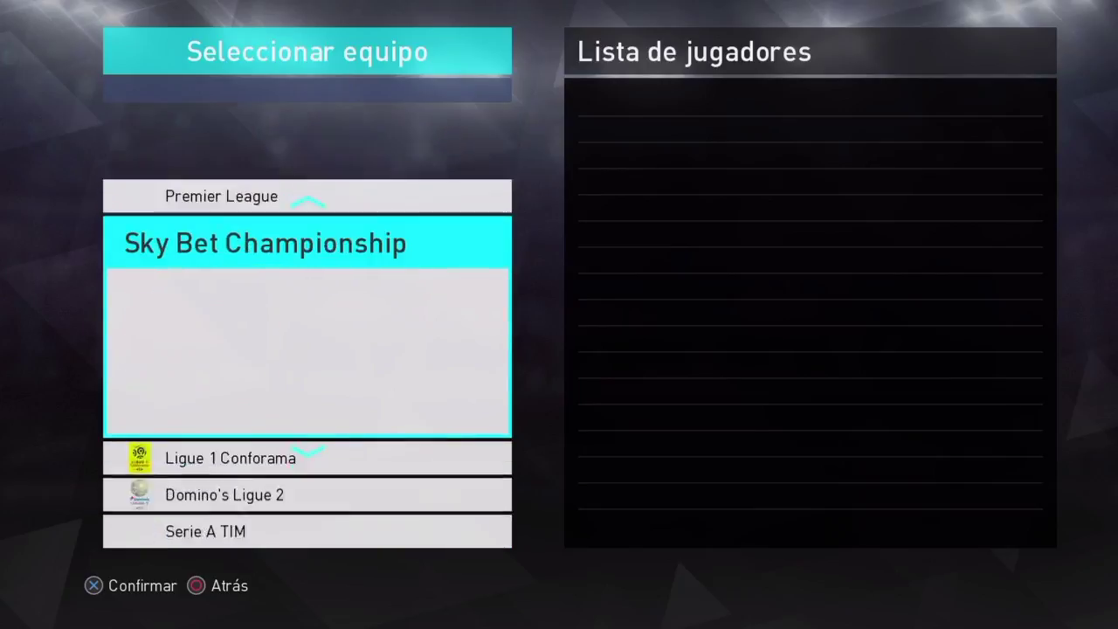
- Examine the team names, crests and squads in the Premier League, from East Sussex to Man Red, and return to the league list
{"action": "key", "text": "Return"}
{"action": "key", "text": "Down"}
{"action": "key", "text": "Down"}
{"action": "key", "text": "Down"}
{"action": "key", "text": "Down"}
{"action": "key", "text": "Down"}
{"action": "key", "text": "Down"}
{"action": "key", "text": "Down"}
{"action": "key", "text": "Down"}
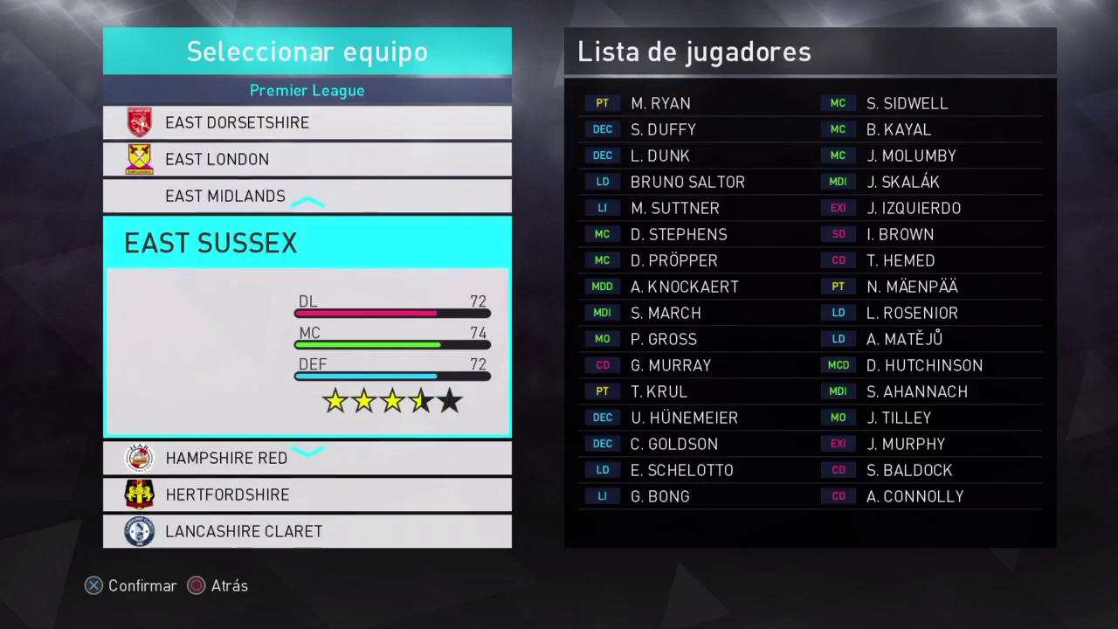
{"action": "key", "text": "Down"}
{"action": "key", "text": "Down"}
{"action": "key", "text": "Down"}
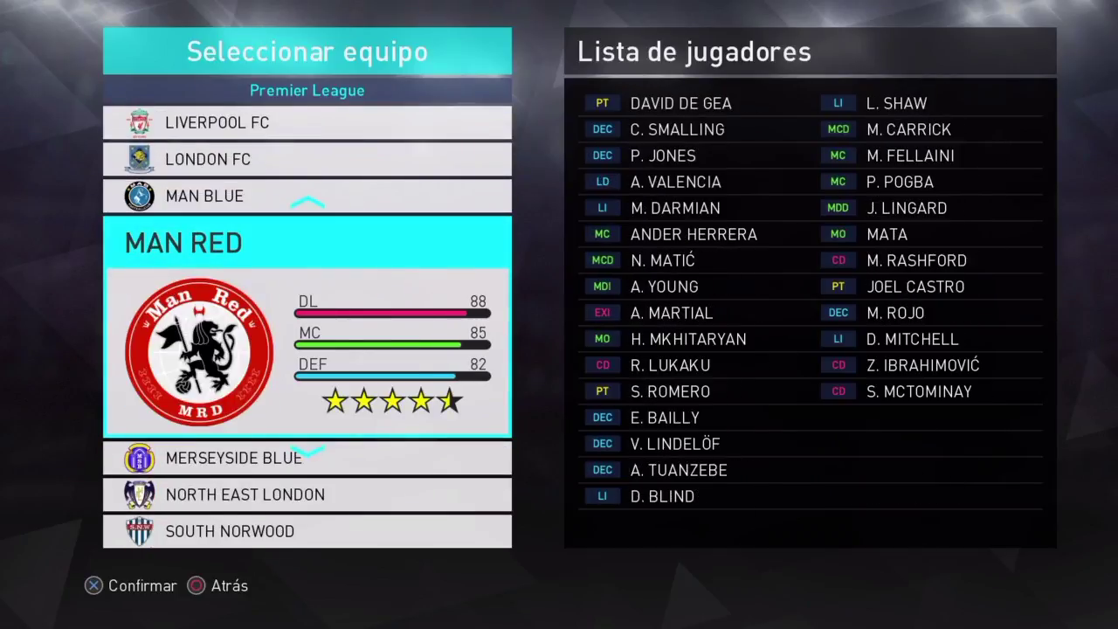
{"action": "key", "text": "Up"}
{"action": "key", "text": "Up"}
{"action": "key", "text": "Up"}
{"action": "key", "text": "Up"}
{"action": "key", "text": "Up"}
{"action": "key", "text": "Escape"}
- Compare the logos of the leagues from Premier League down to Domino's Ligue 2
{"action": "key", "text": "Down"}
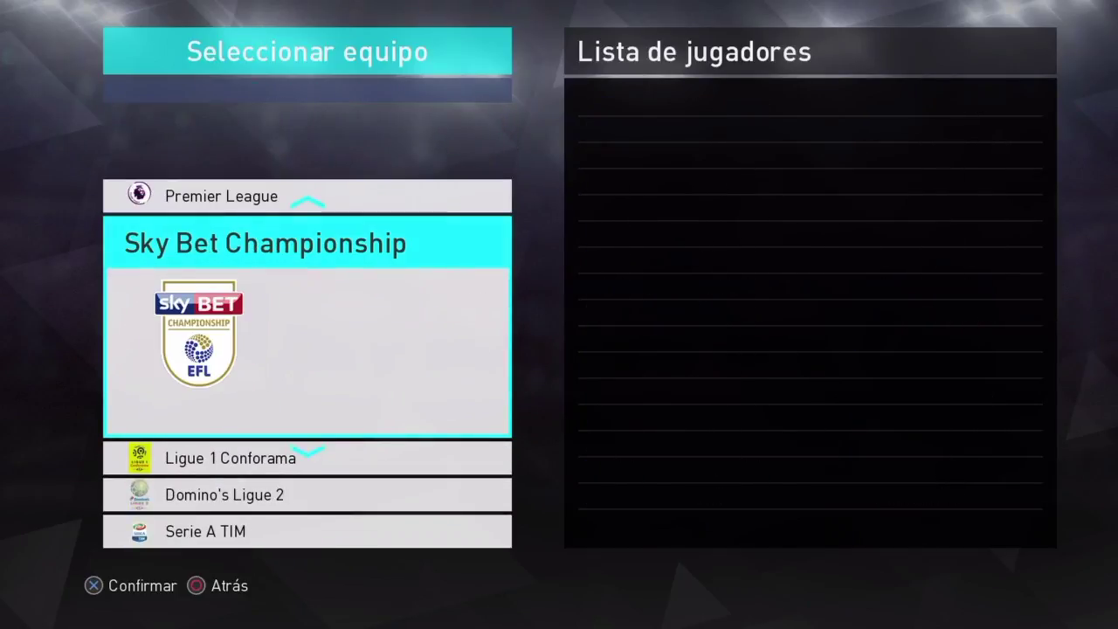
{"action": "key", "text": "Down"}
{"action": "key", "text": "Up"}
{"action": "key", "text": "Up"}
{"action": "key", "text": "Down"}
{"action": "key", "text": "Down"}
{"action": "key", "text": "Down"}
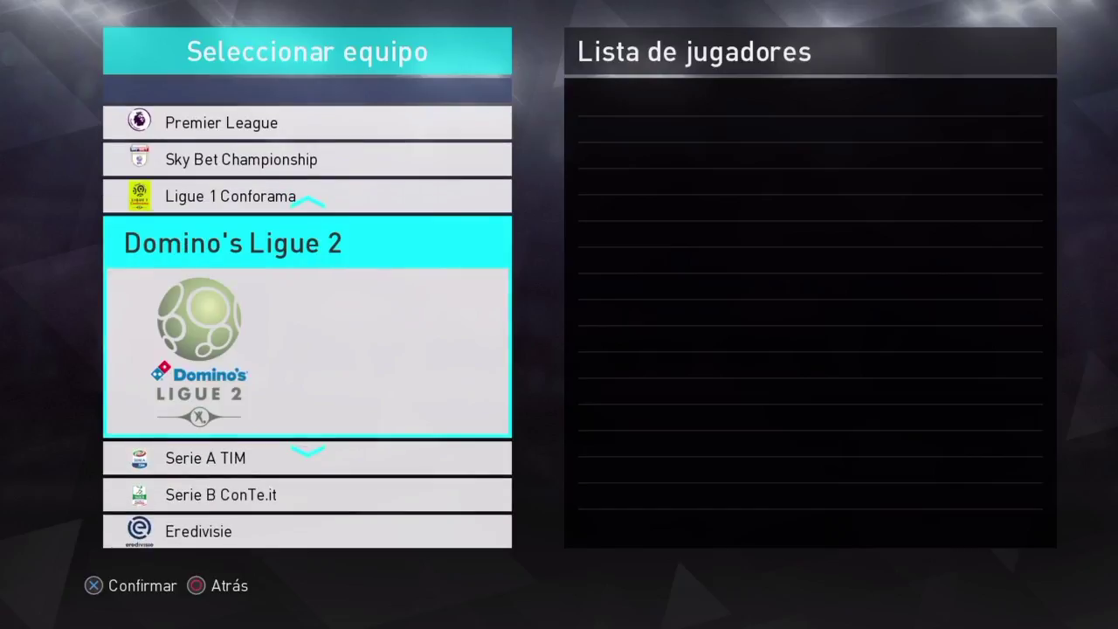
- Leave the team selection and open the data administration from the edit menu
{"action": "key", "text": "Escape"}
{"action": "key", "text": "Down"}
{"action": "key", "text": "Down"}
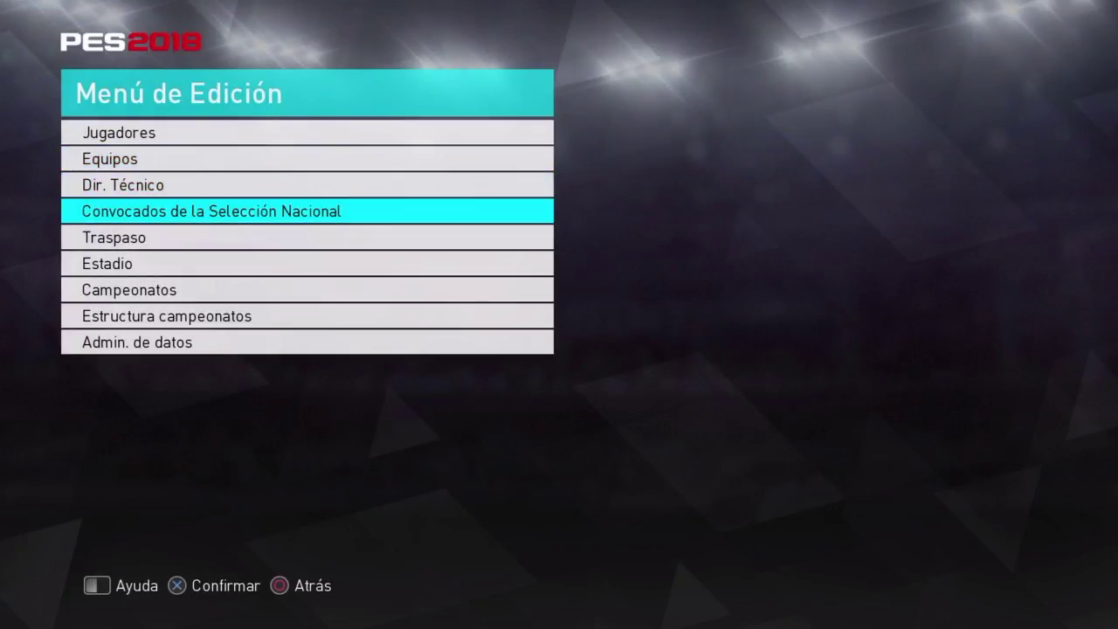
{"action": "key", "text": "Down"}
{"action": "key", "text": "Down"}
{"action": "key", "text": "Down"}
{"action": "key", "text": "Down"}
{"action": "key", "text": "Down"}
{"action": "key", "text": "Return"}
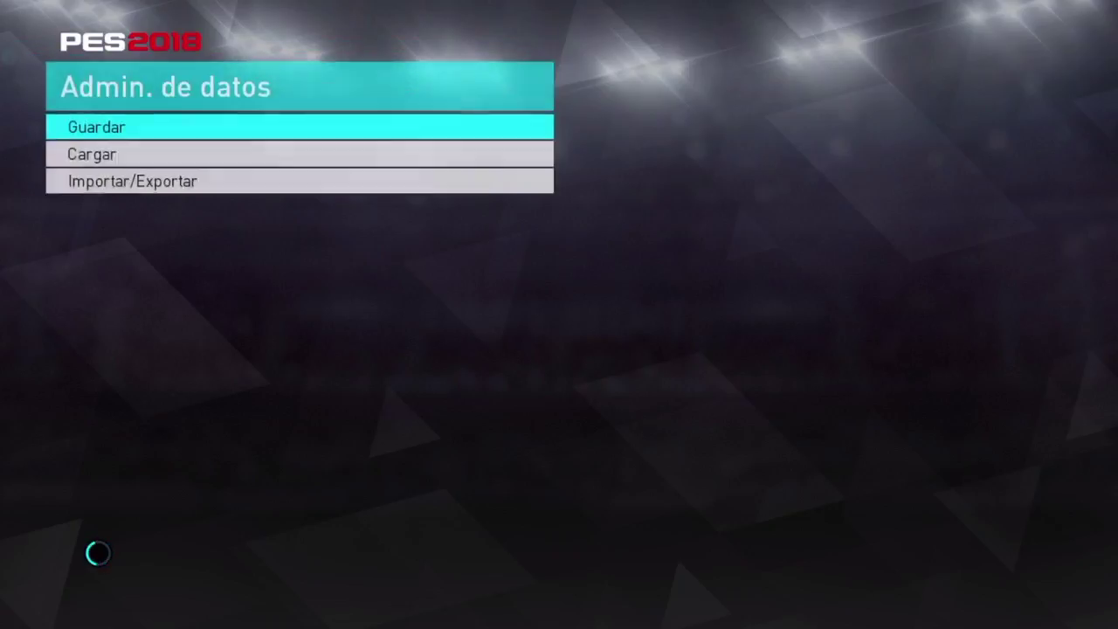
- Start the team import under Importar/Exportar and acknowledge the notice about the WEPES folder on the USB device
{"action": "key", "text": "Down"}
{"action": "key", "text": "Down"}
{"action": "key", "text": "Return"}
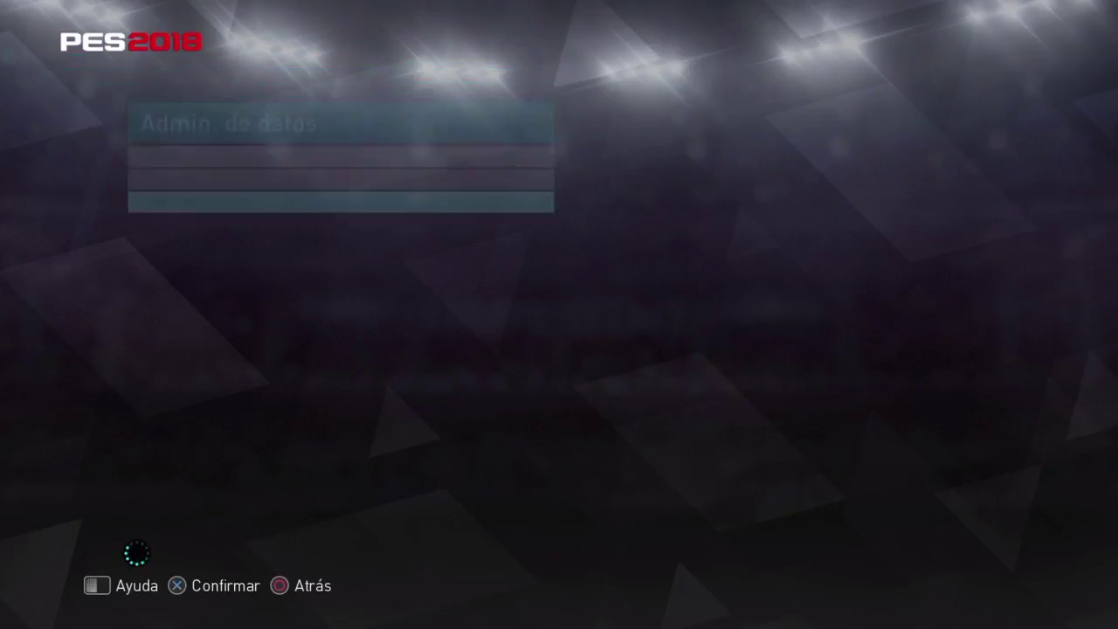
{"action": "key", "text": "Down"}
{"action": "key", "text": "Down"}
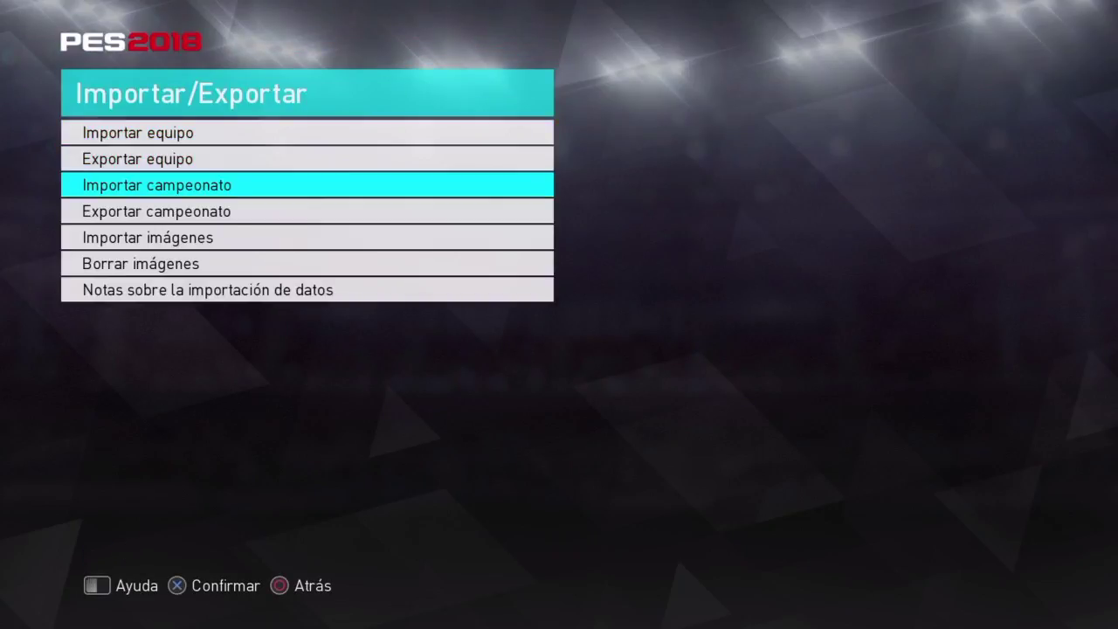
{"action": "key", "text": "Up"}
{"action": "key", "text": "Up"}
{"action": "key", "text": "Return"}
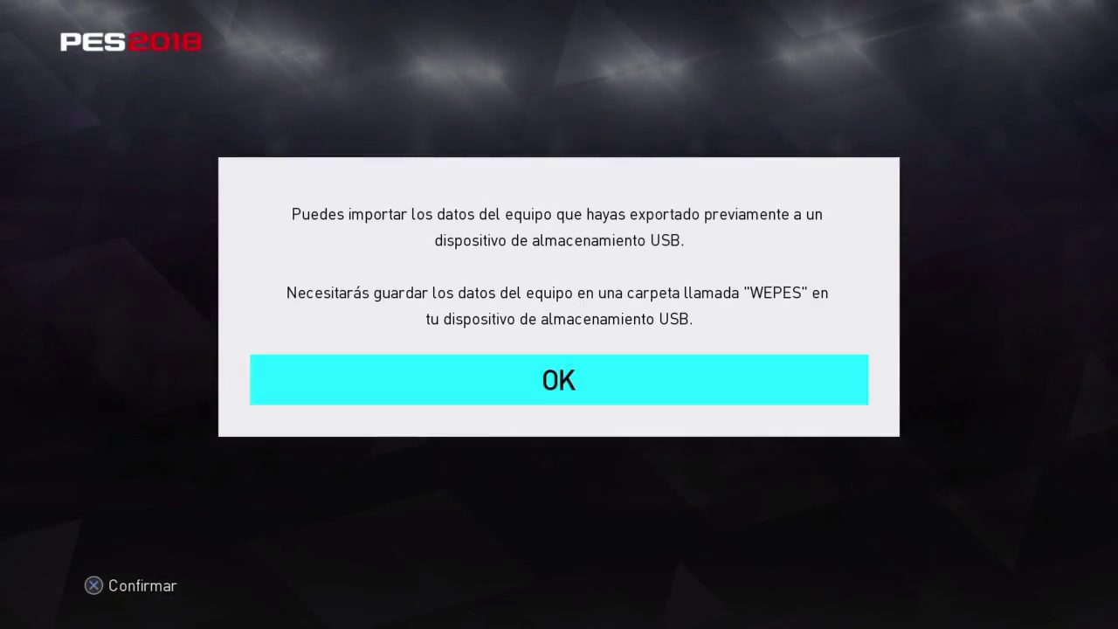
{"action": "key", "text": "Return"}
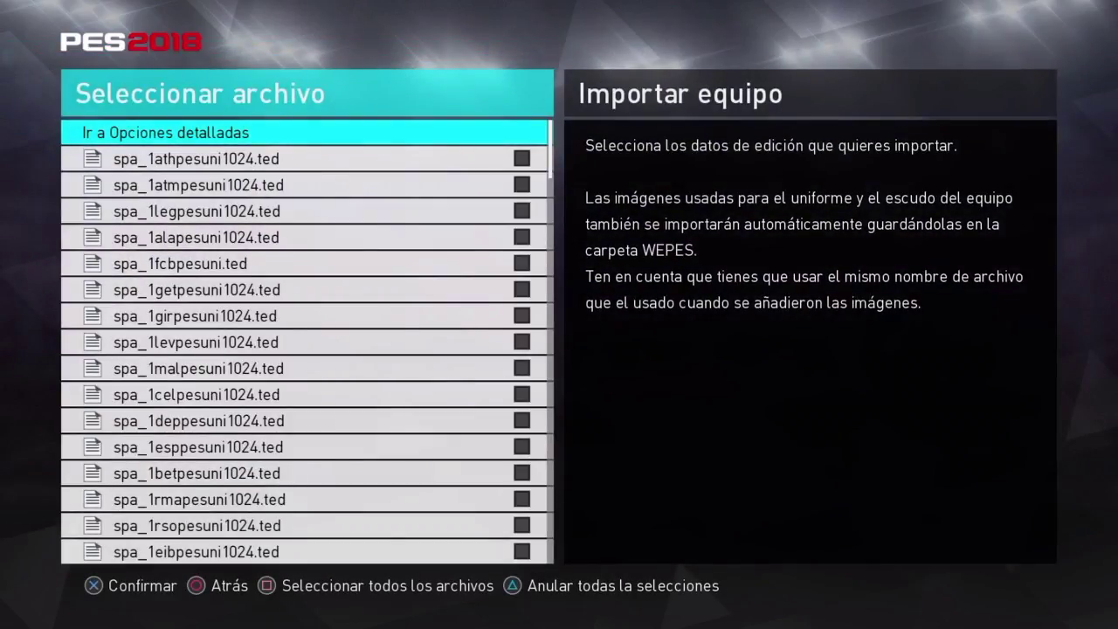
- Look through the first team files available for import, such as spa_1athpesuni1024.ted and spa_1alapesuni1024.ted
{"action": "key", "text": "Down"}
{"action": "key", "text": "Down"}
{"action": "key", "text": "Down"}
{"action": "key", "text": "Down"}
{"action": "key", "text": "Down"}
{"action": "key", "text": "Down"}
{"action": "key", "text": "Up"}
{"action": "key", "text": "Up"}
{"action": "key", "text": "Up"}
{"action": "key", "text": "Up"}
{"action": "key", "text": "Up"}
{"action": "key", "text": "Up"}
{"action": "key", "text": "Down"}
{"action": "key", "text": "Down"}
{"action": "key", "text": "Down"}
{"action": "key", "text": "Down"}
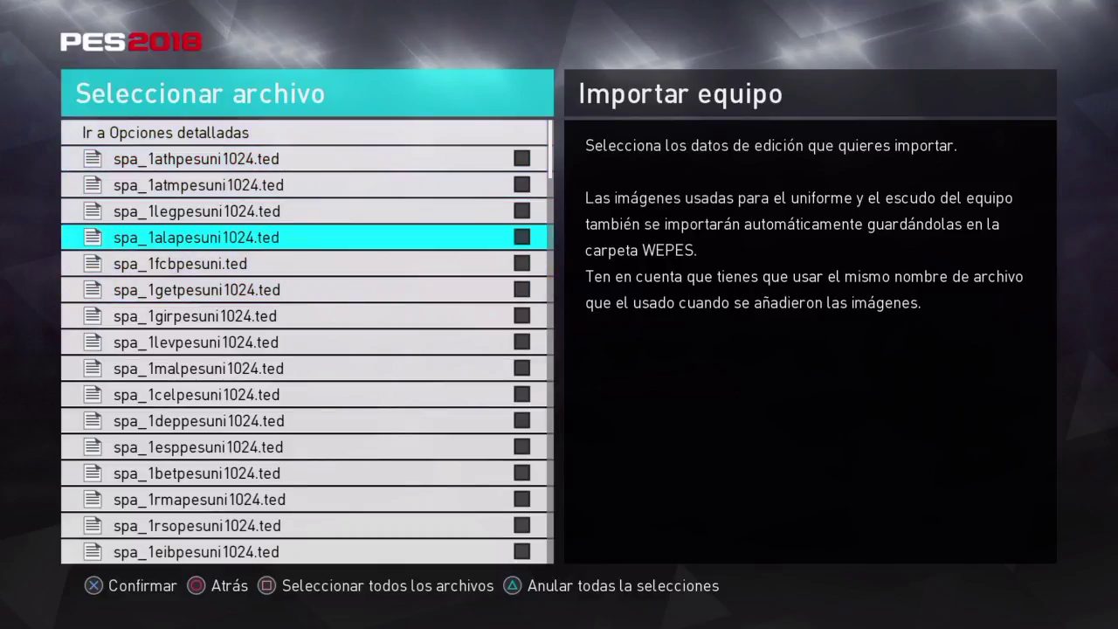
- Select all team files for import and open their detailed options
{"action": "key", "text": "Up"}
{"action": "key", "text": "Up"}
{"action": "key", "text": "Up"}
{"action": "key", "text": "Up"}
{"action": "key", "text": "d"}
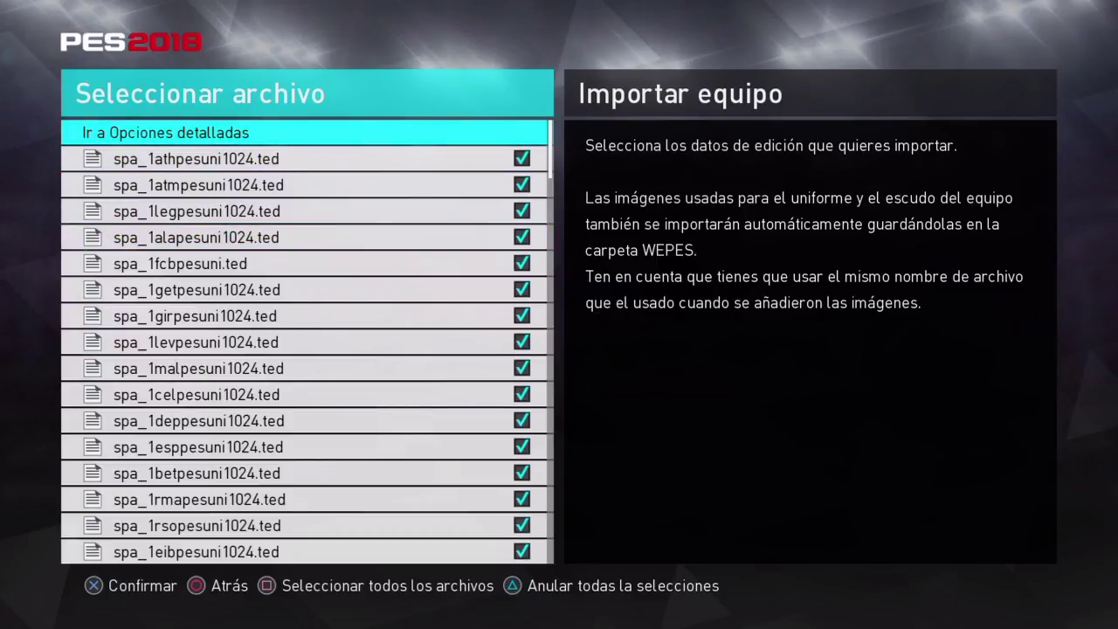
{"action": "key", "text": "Return"}
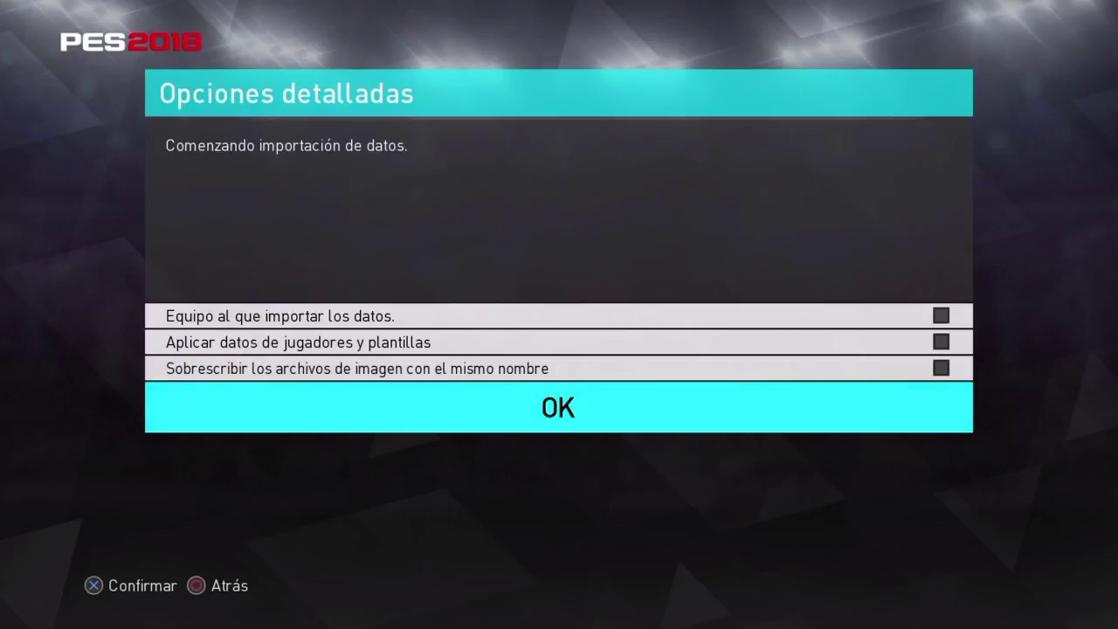
- Import the selected teams with all three detailed options left off, and acknowledge the import notices
{"action": "key", "text": "Up"}
{"action": "key", "text": "Up"}
{"action": "key", "text": "Up"}
{"action": "key", "text": "Down"}
{"action": "key", "text": "Down"}
{"action": "key", "text": "Down"}
{"action": "key", "text": "Return"}
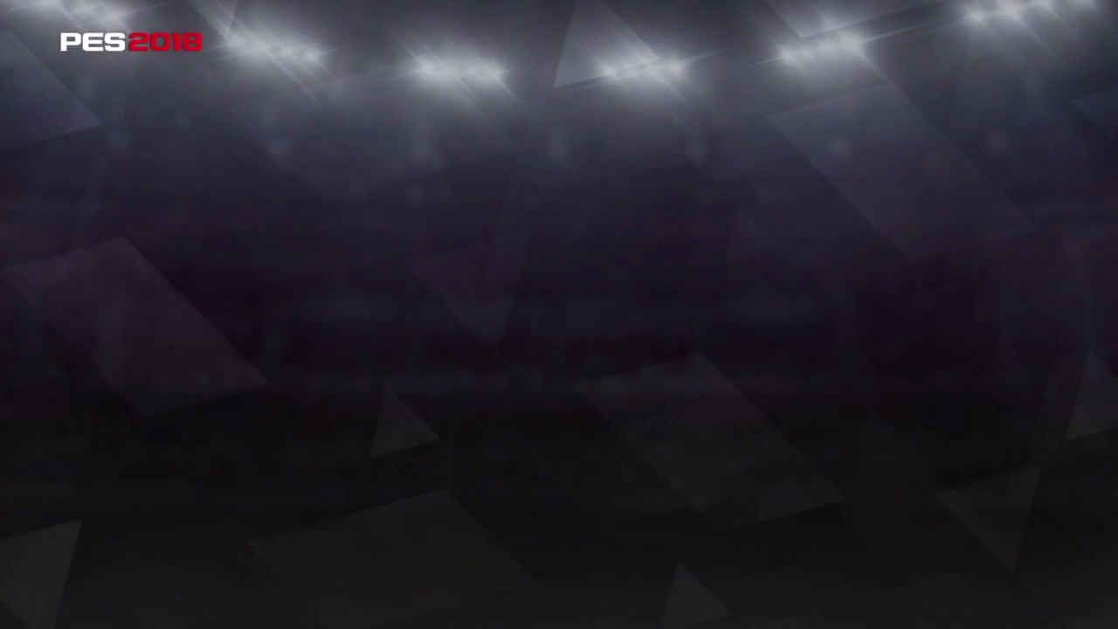
{"action": "key", "text": "Return"}
{"action": "key", "text": "Return"}
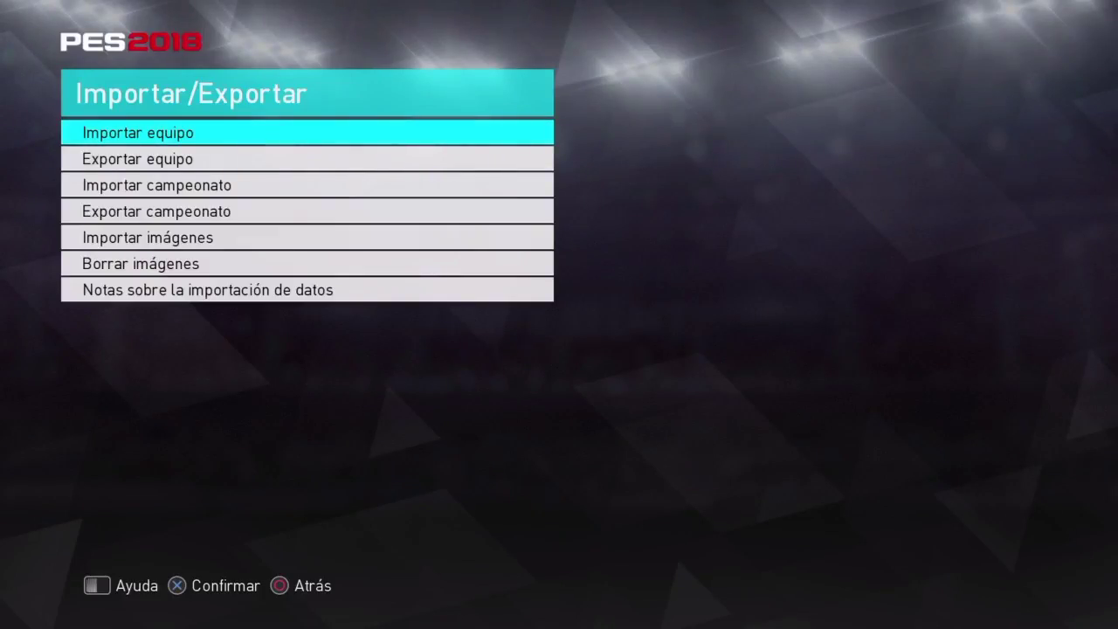
- Return from the data administration to the edit menu and open the league list of the team selection under Equipos
{"action": "key", "text": "Down"}
{"action": "key", "text": "Up"}
{"action": "key", "text": "Down"}
{"action": "key", "text": "Up"}
{"action": "key", "text": "Escape"}
{"action": "key", "text": "Escape"}
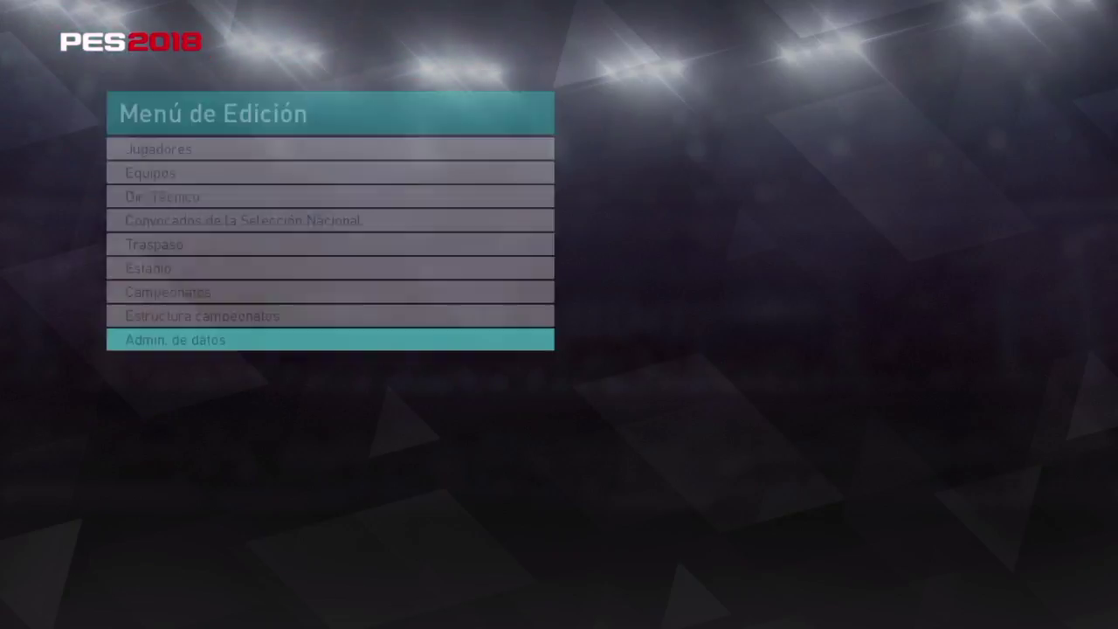
{"action": "key", "text": "Up"}
{"action": "key", "text": "Up"}
{"action": "key", "text": "Up"}
{"action": "key", "text": "Up"}
{"action": "key", "text": "Up"}
{"action": "key", "text": "Up"}
{"action": "key", "text": "Up"}
{"action": "key", "text": "Return"}
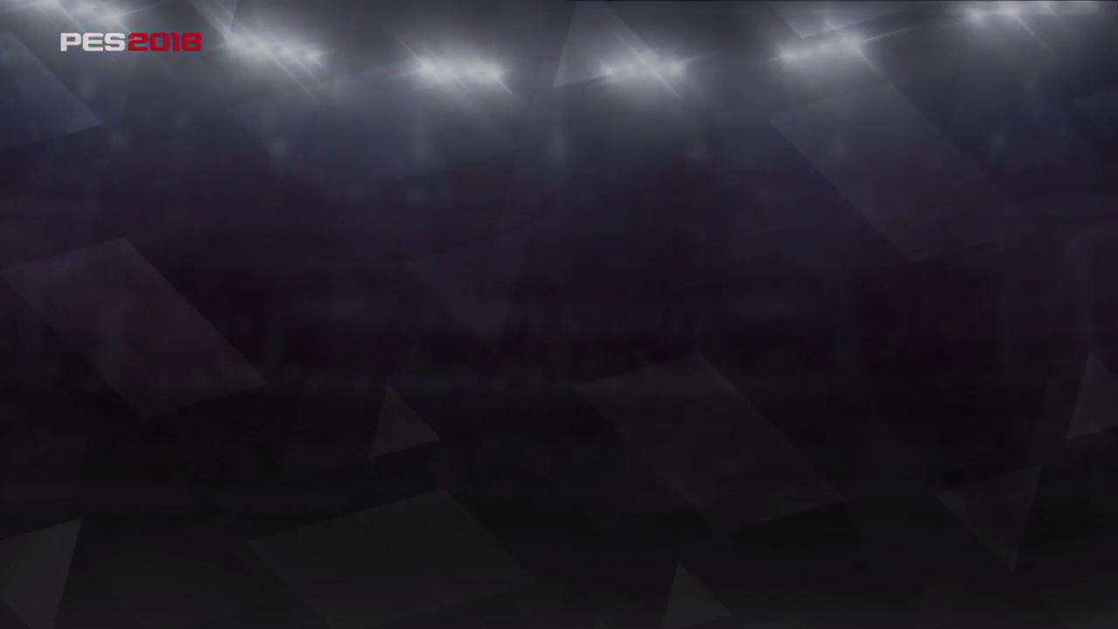
{"action": "key", "text": "Return"}
{"action": "key", "text": "Escape"}
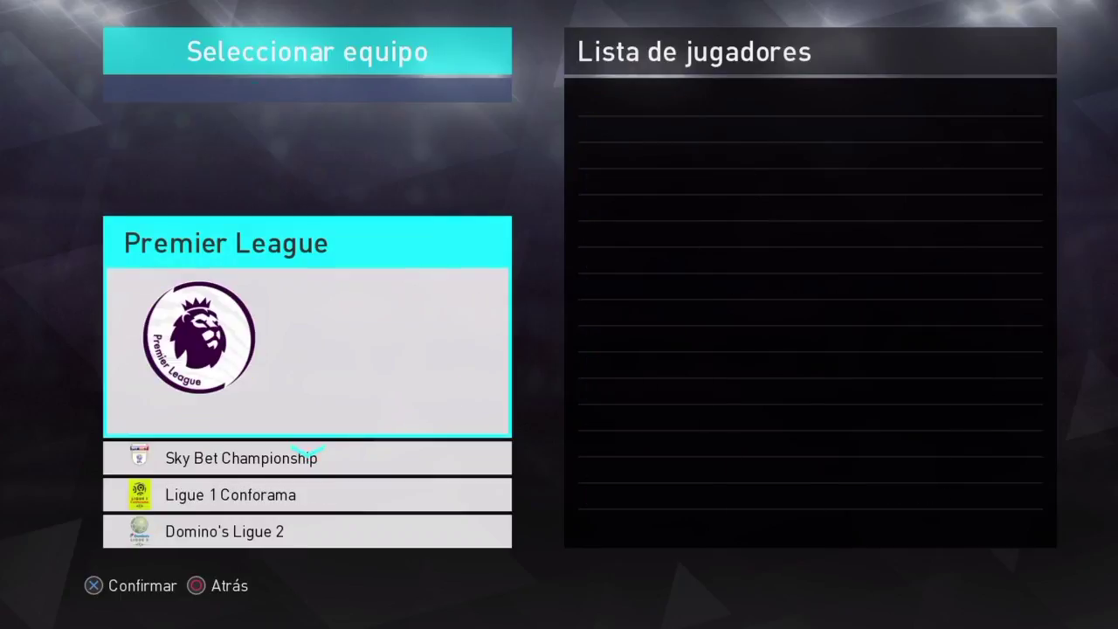
- Examine the imported Premier League team names, crests and squads down to Chelsea FC
{"action": "key", "text": "Return"}
{"action": "key", "text": "Down"}
{"action": "key", "text": "Down"}
{"action": "key", "text": "Down"}
{"action": "key", "text": "Down"}
{"action": "key", "text": "Down"}
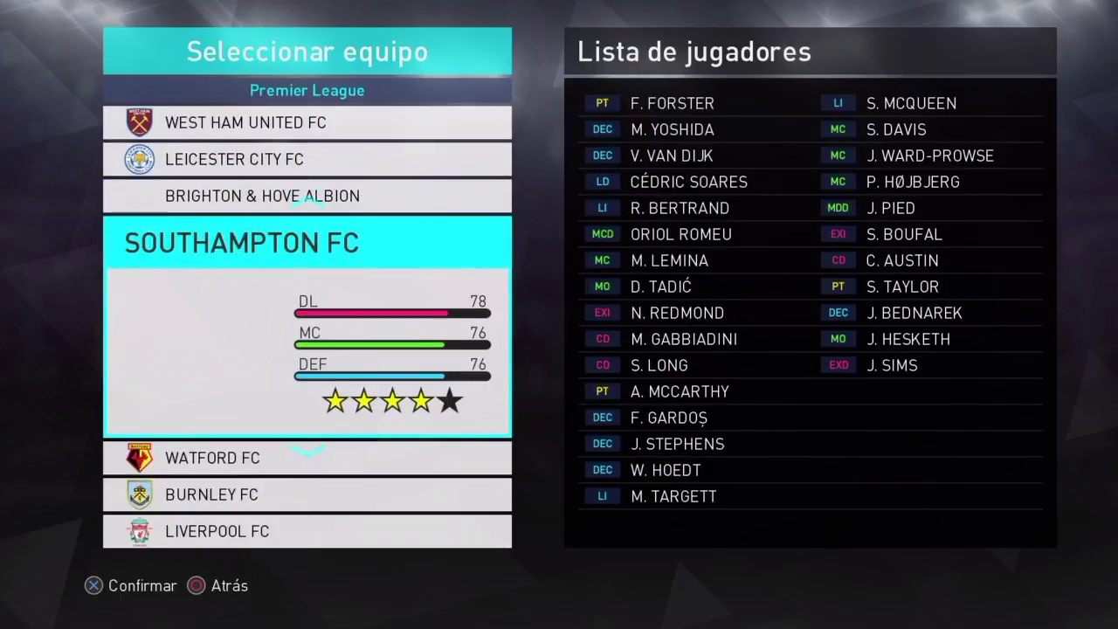
{"action": "key", "text": "Down"}
{"action": "key", "text": "Down"}
{"action": "key", "text": "Down"}
{"action": "key", "text": "Down"}
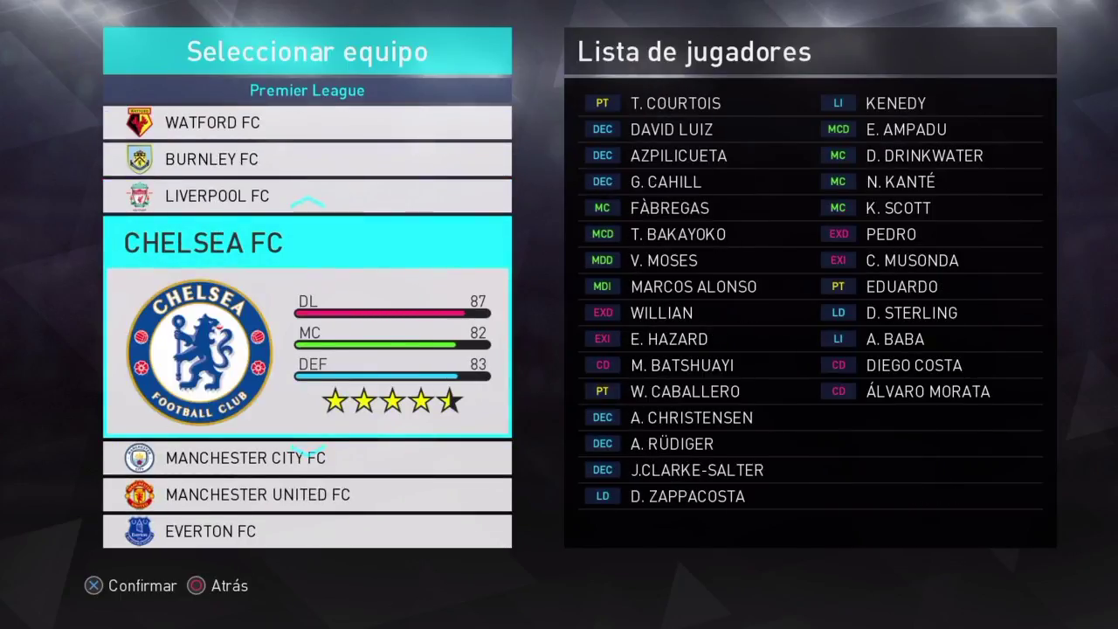
- Open Chelsea FC's team data, view its first kit under Uniforme, and leave the kit view
{"action": "key", "text": "Return"}
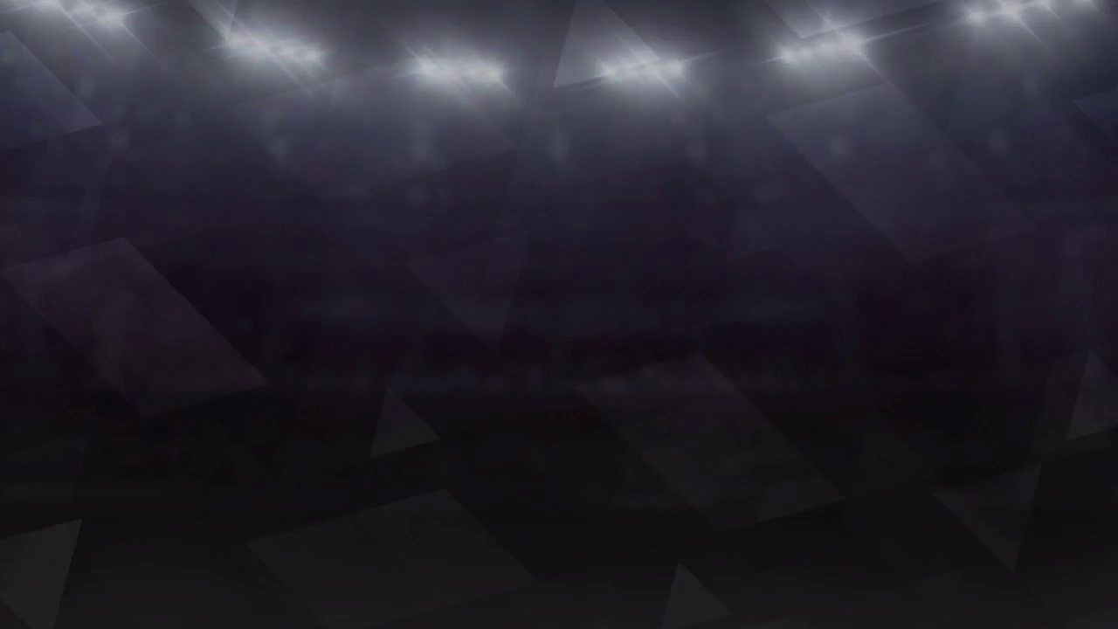
{"action": "key", "text": "Down"}
{"action": "key", "text": "Down"}
{"action": "key", "text": "Down"}
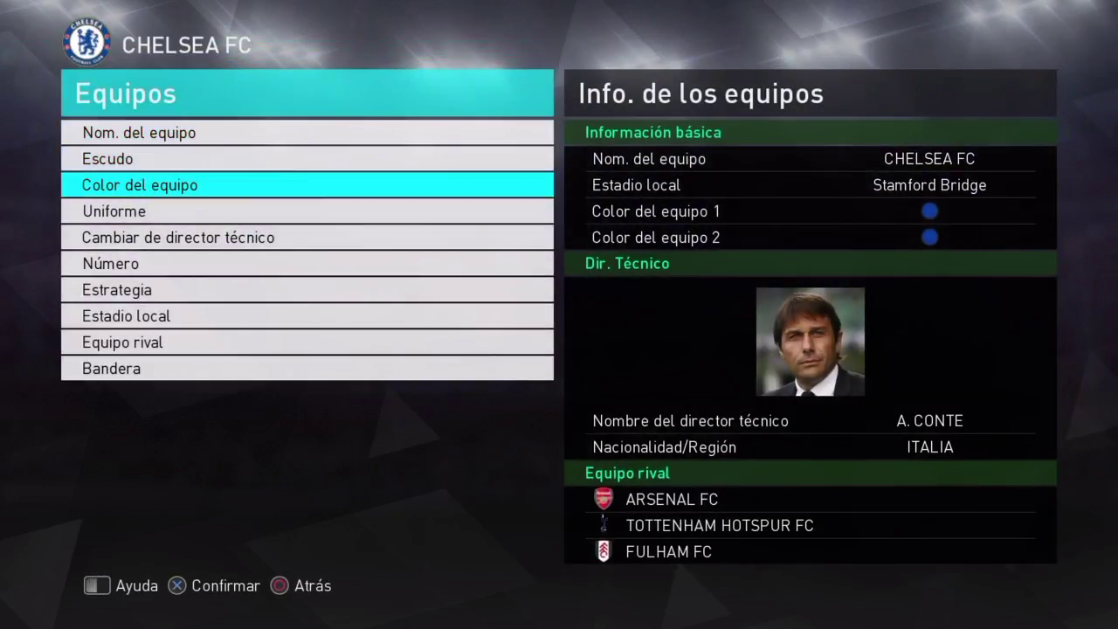
{"action": "key", "text": "Return"}
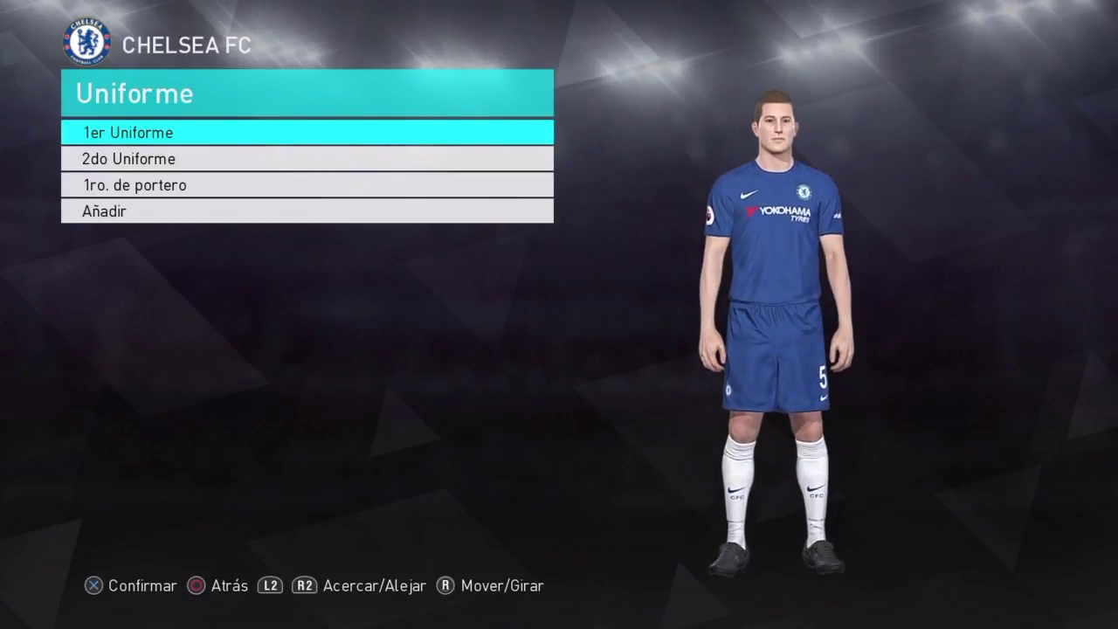
{"action": "key", "text": "Return"}
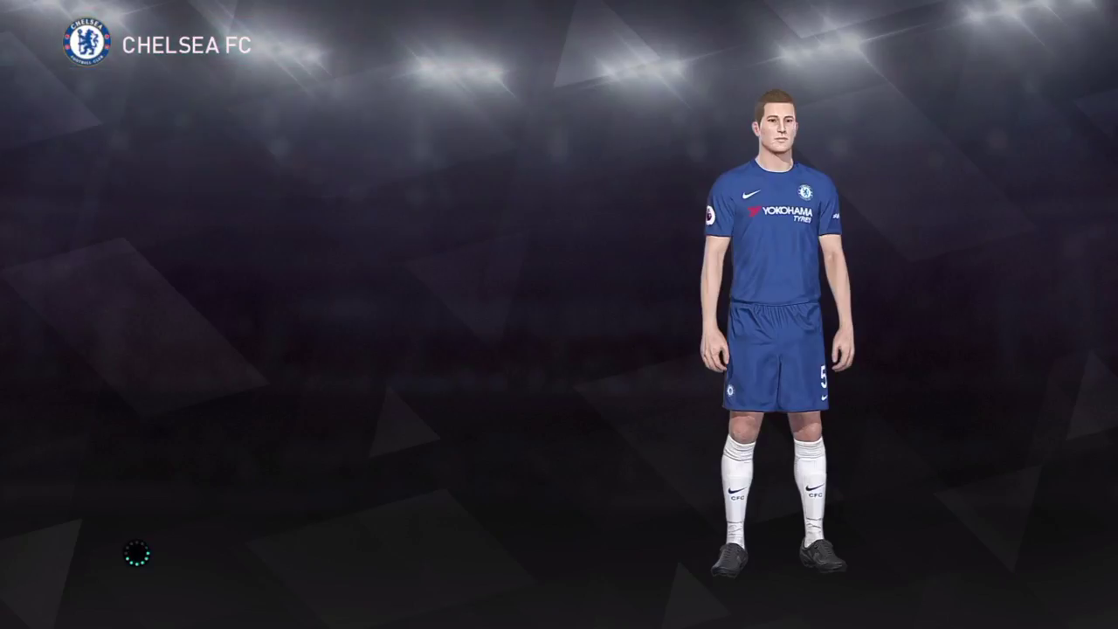
- View Chelsea FC's home stadium image, name and options, and return to the team's edit options
{"action": "key", "text": "Down"}
{"action": "key", "text": "Down"}
{"action": "key", "text": "Down"}
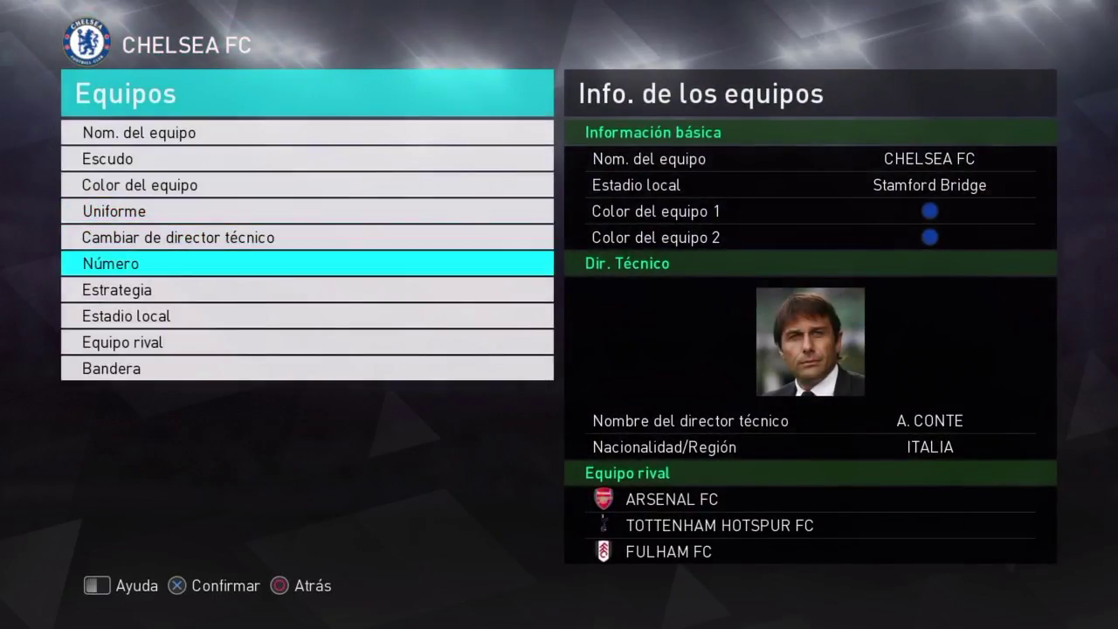
{"action": "key", "text": "Down"}
{"action": "key", "text": "Return"}
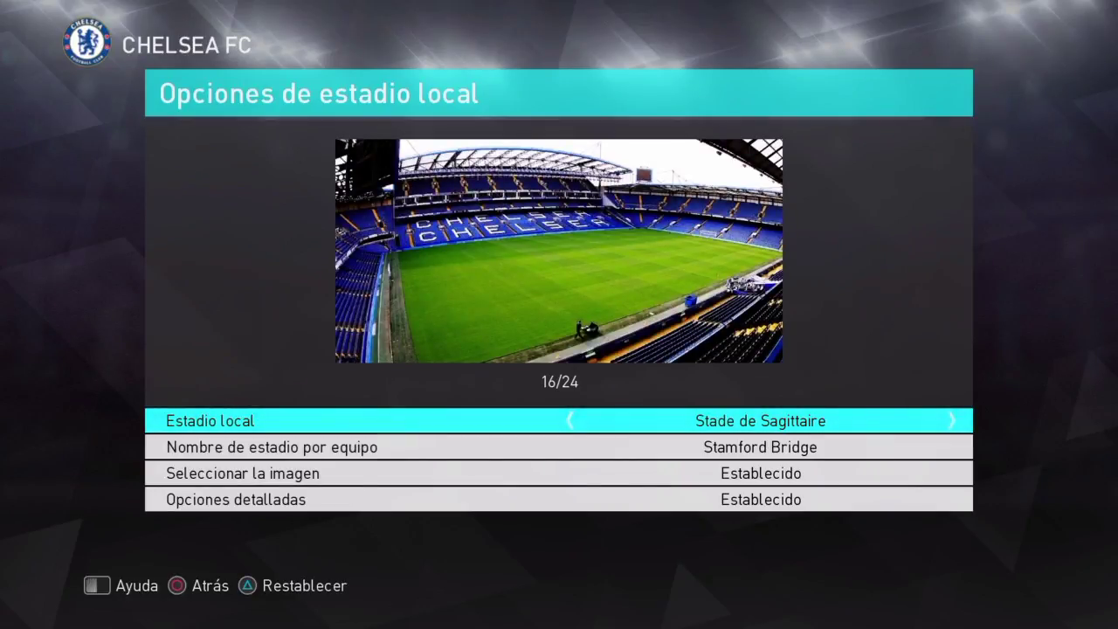
{"action": "key", "text": "Down"}
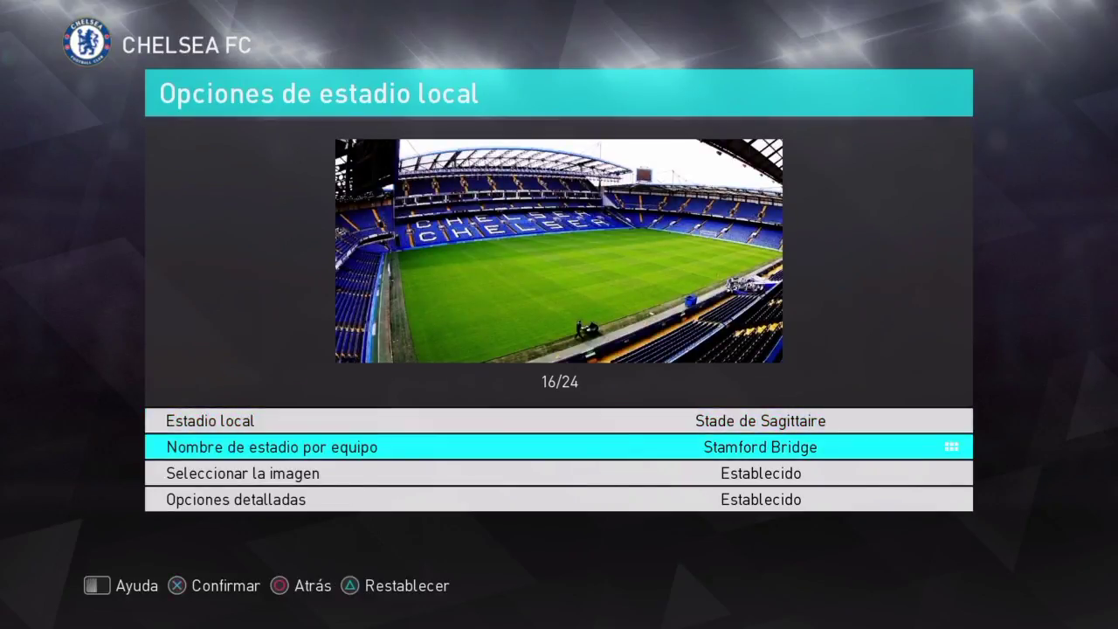
{"action": "key", "text": "Up"}
{"action": "key", "text": "Escape"}
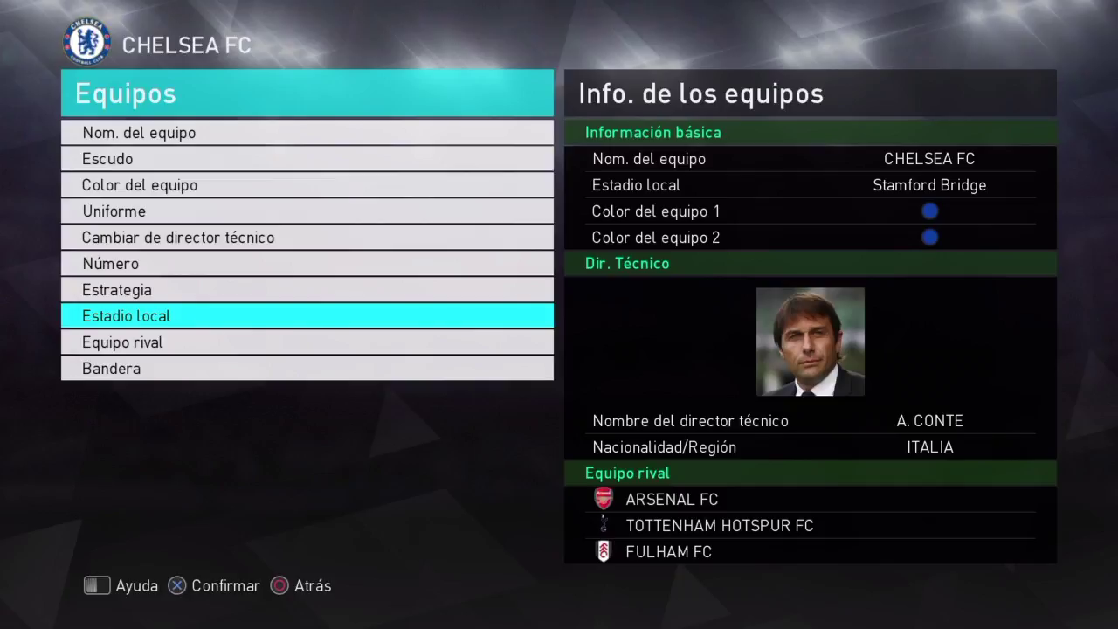
- Return to the Premier League team selection and open Tottenham Hotspur FC's team data
{"action": "key", "text": "Up"}
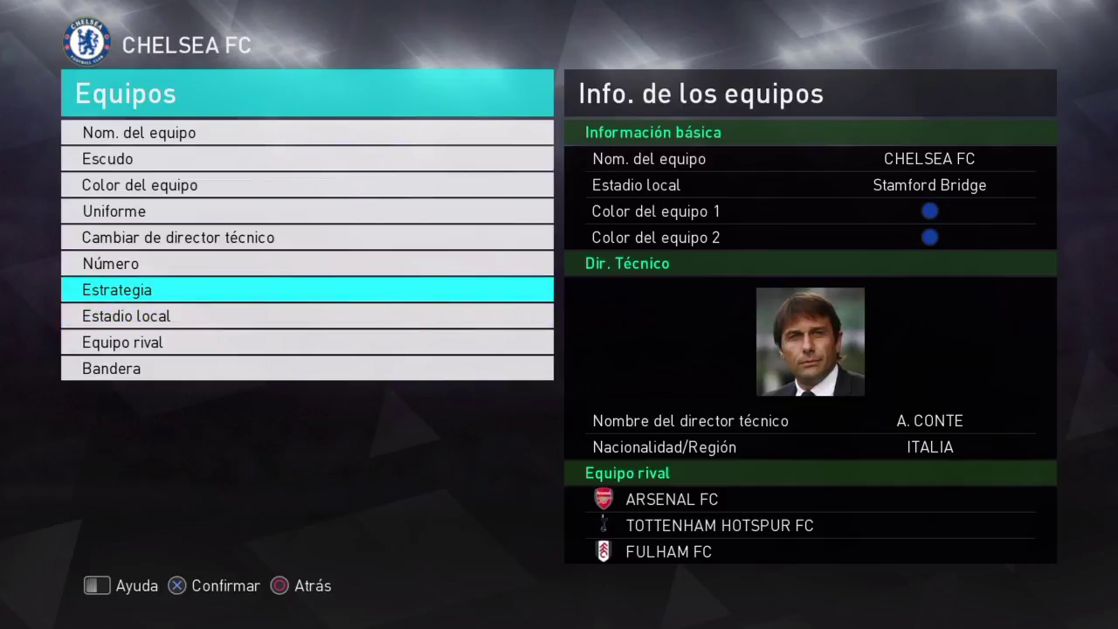
{"action": "key", "text": "Up"}
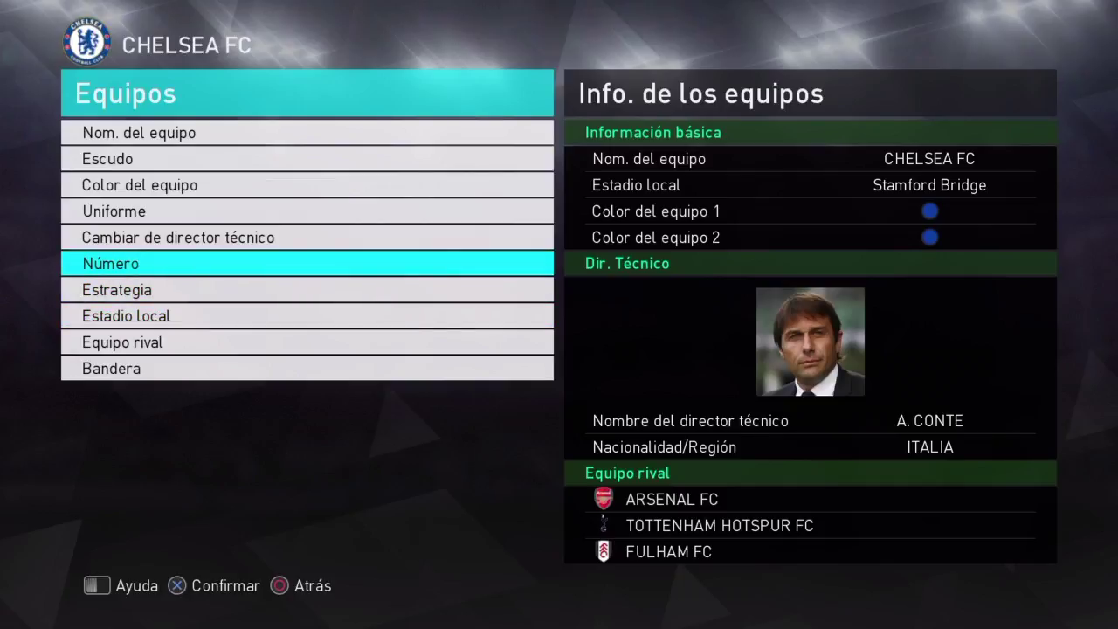
{"action": "key", "text": "Return"}
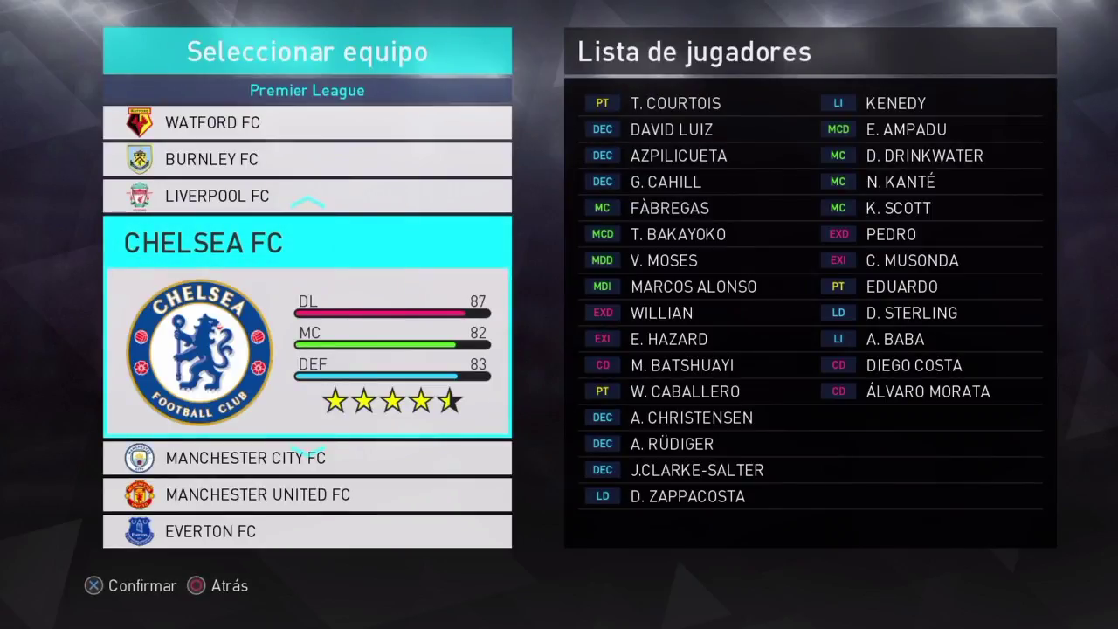
{"action": "key", "text": "Down"}
{"action": "key", "text": "Down"}
{"action": "key", "text": "Down"}
{"action": "key", "text": "Down"}
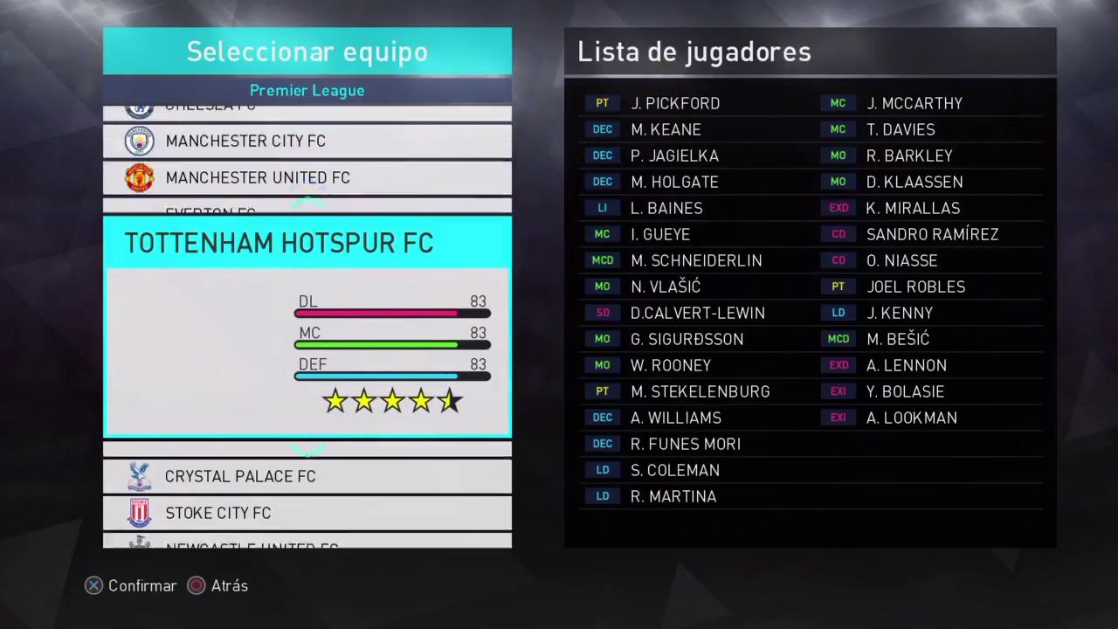
{"action": "key", "text": "Return"}
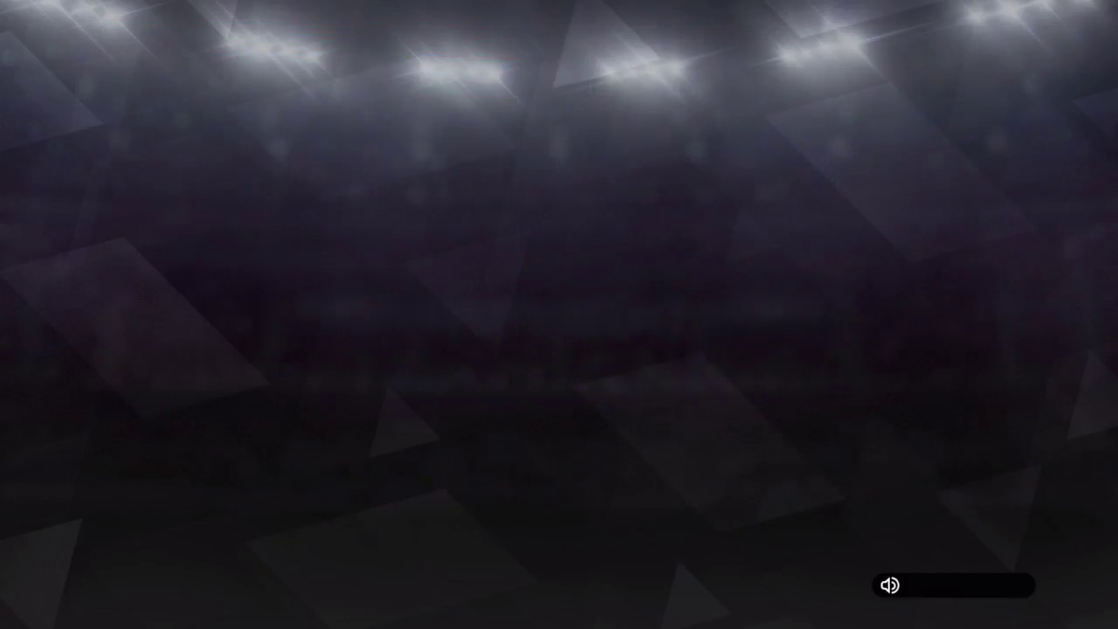
- Open Tottenham Hotspur FC's Uniforme options to view the first kit
{"action": "key", "text": "Down"}
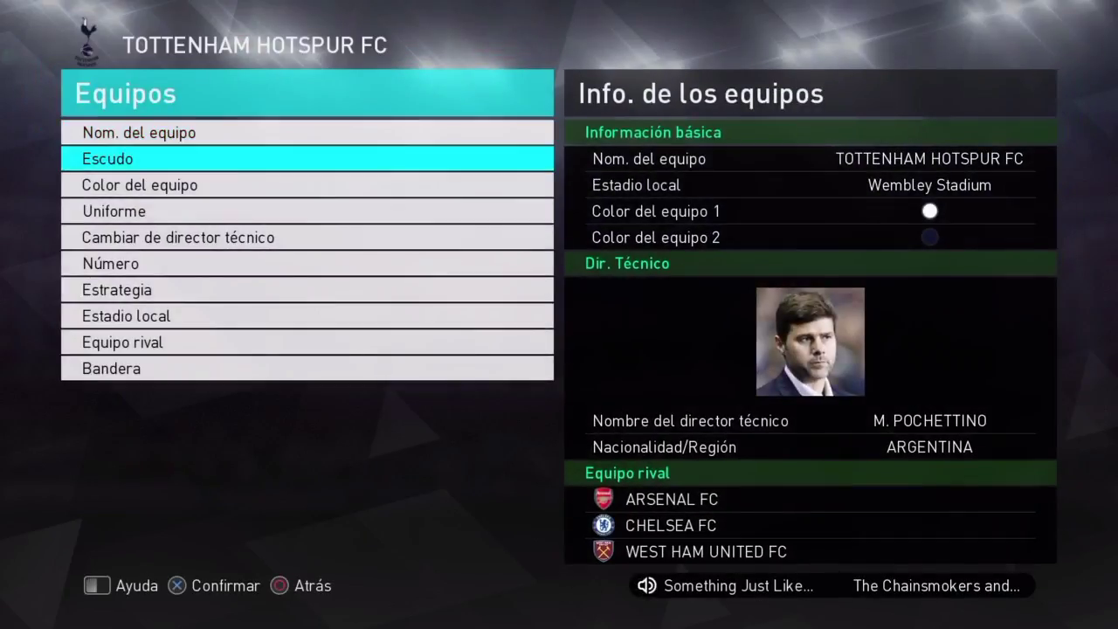
{"action": "key", "text": "Down"}
{"action": "key", "text": "Down"}
{"action": "key", "text": "Down"}
{"action": "key", "text": "Up"}
{"action": "key", "text": "Return"}
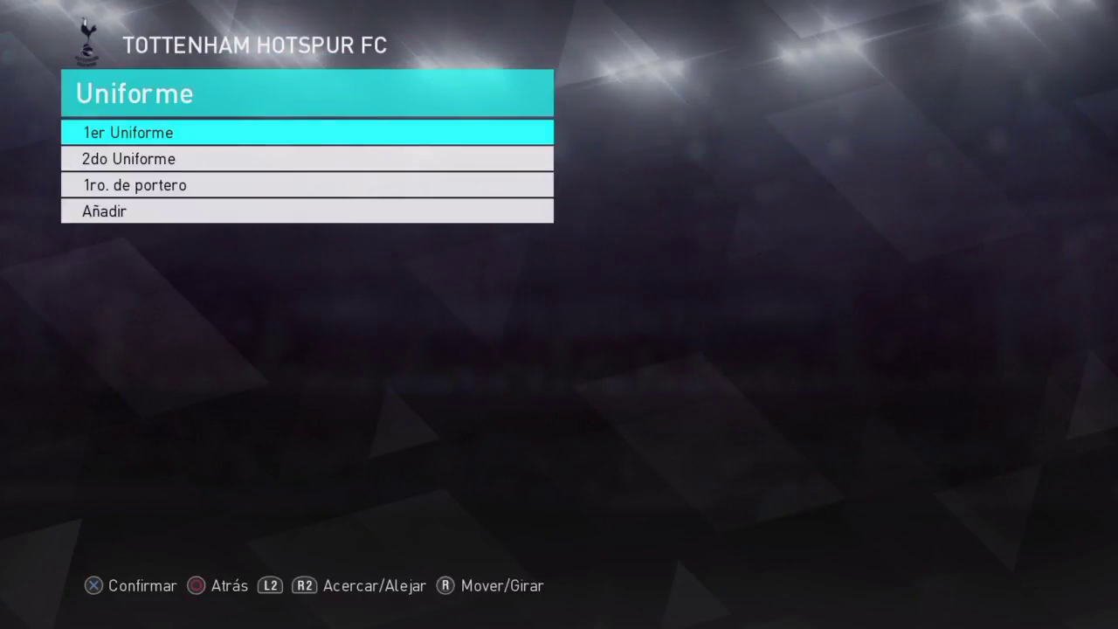
- View Tottenham Hotspur FC's 1er Uniforme options, and return to the league list
{"action": "key", "text": "Return"}
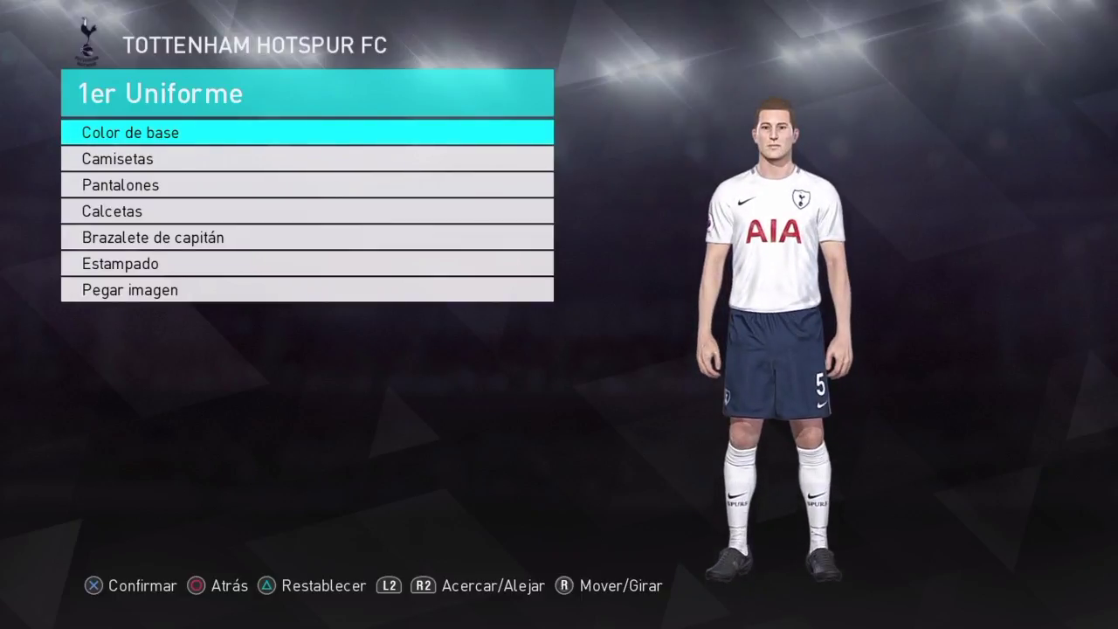
{"action": "key", "text": "Escape"}
{"action": "key", "text": "Escape"}
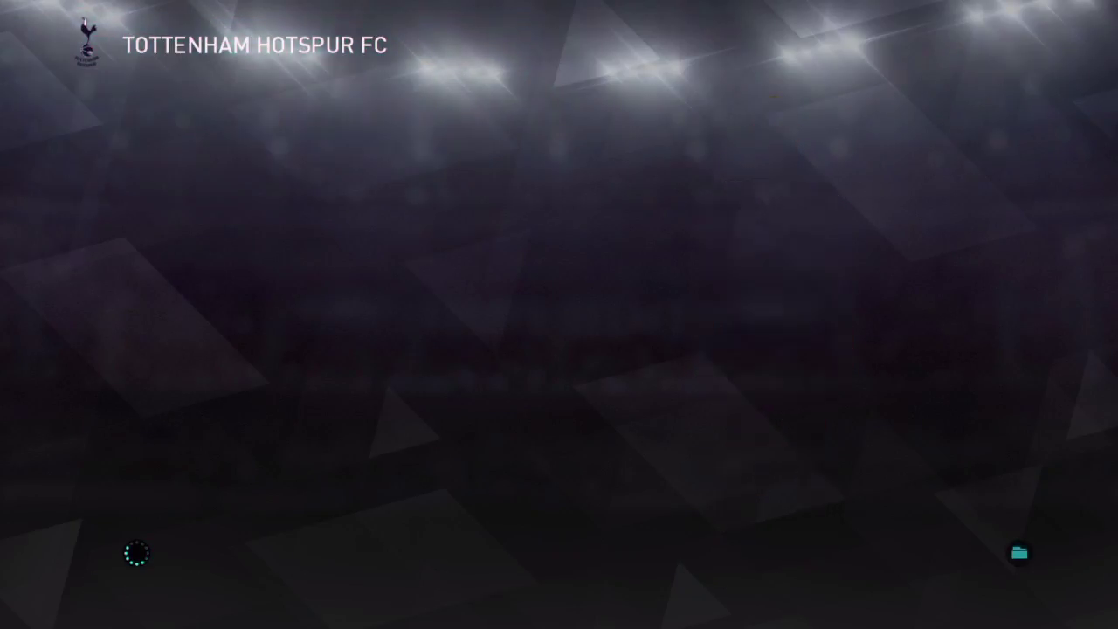
{"action": "key", "text": "Escape"}
{"action": "key", "text": "Escape"}
- Open the LaLiga Santander team list
{"action": "key", "text": "Down"}
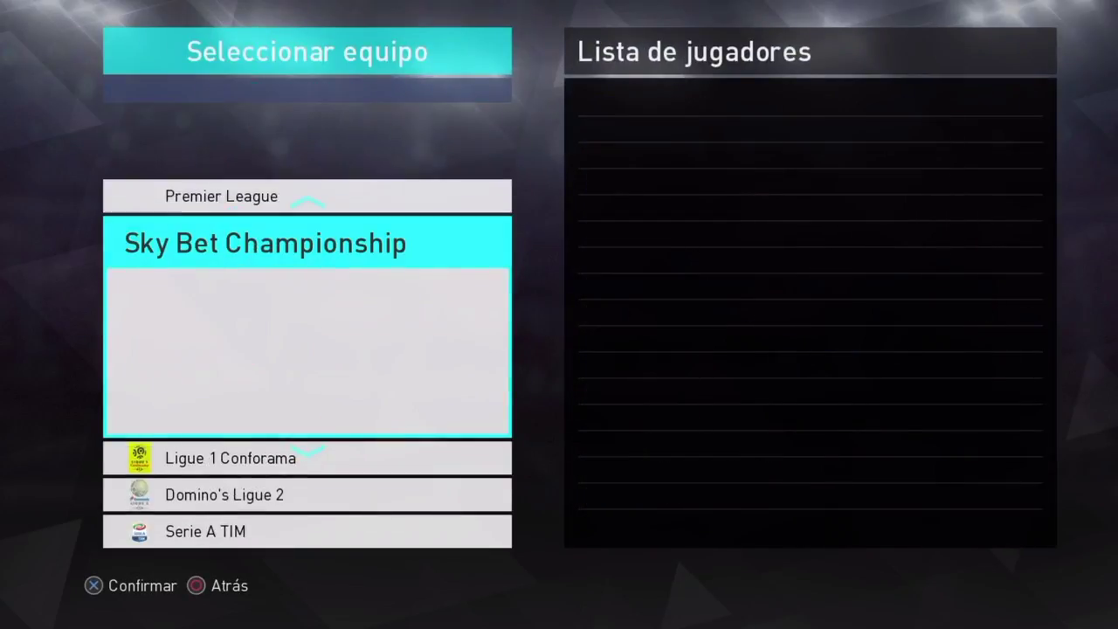
{"action": "key", "text": "Down"}
{"action": "key", "text": "Down"}
{"action": "key", "text": "Down"}
{"action": "key", "text": "Down"}
{"action": "key", "text": "Down"}
{"action": "key", "text": "Down"}
{"action": "key", "text": "Return"}
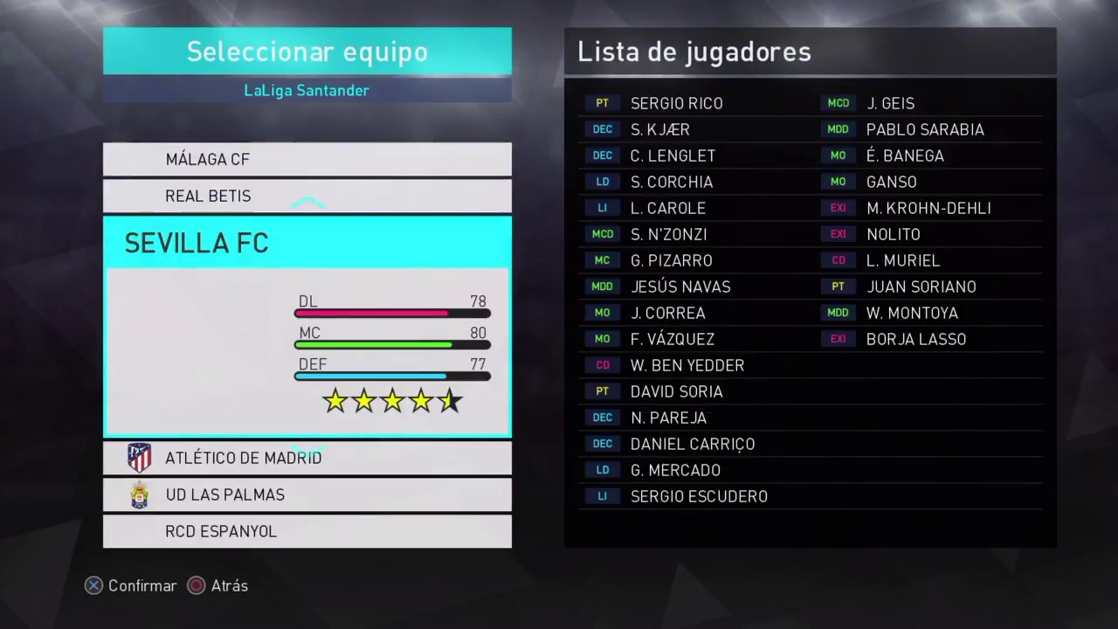
- Open Real Madrid CF's team data from the LaLiga Santander teams
{"action": "key", "text": "Down"}
{"action": "key", "text": "Down"}
{"action": "key", "text": "Down"}
{"action": "key", "text": "Down"}
{"action": "key", "text": "Down"}
{"action": "key", "text": "Down"}
{"action": "key", "text": "Down"}
{"action": "key", "text": "Down"}
{"action": "key", "text": "Down"}
{"action": "key", "text": "Down"}
{"action": "key", "text": "Down"}
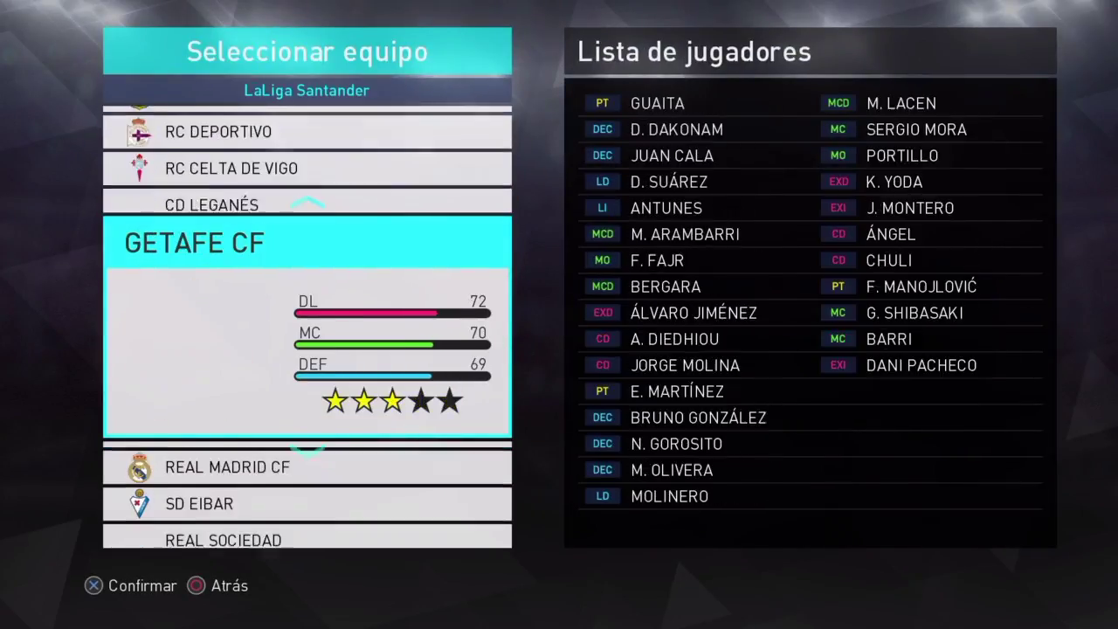
{"action": "key", "text": "Down"}
{"action": "key", "text": "Return"}
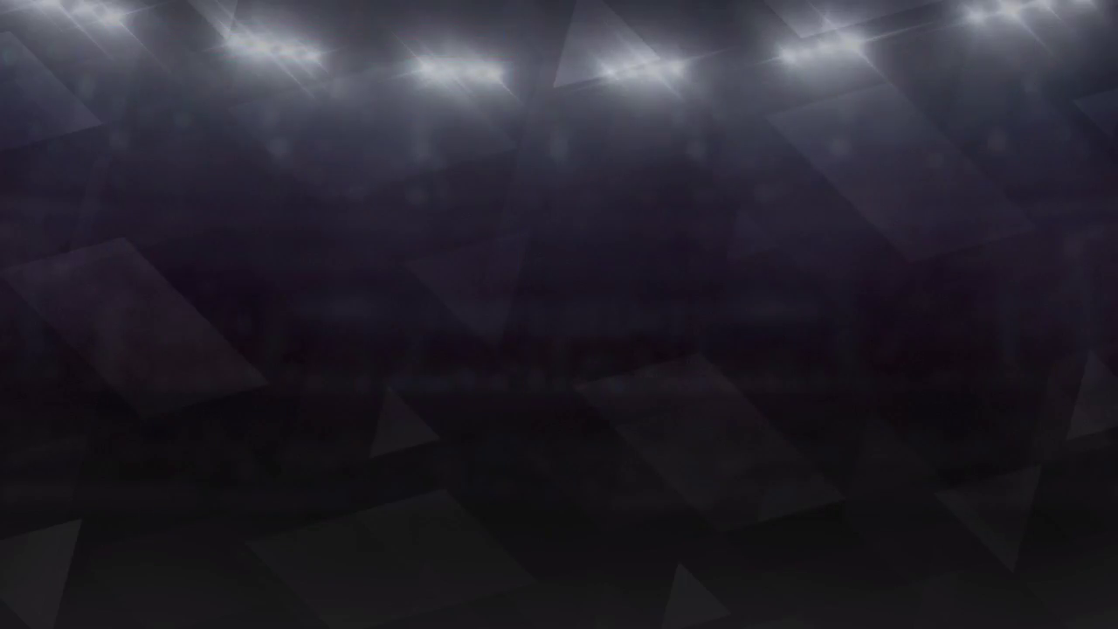
- View Real Madrid CF's first kit under Uniforme, and leave the kit view
{"action": "key", "text": "Down"}
{"action": "key", "text": "Down"}
{"action": "key", "text": "Down"}
{"action": "key", "text": "Down"}
{"action": "key", "text": "Up"}
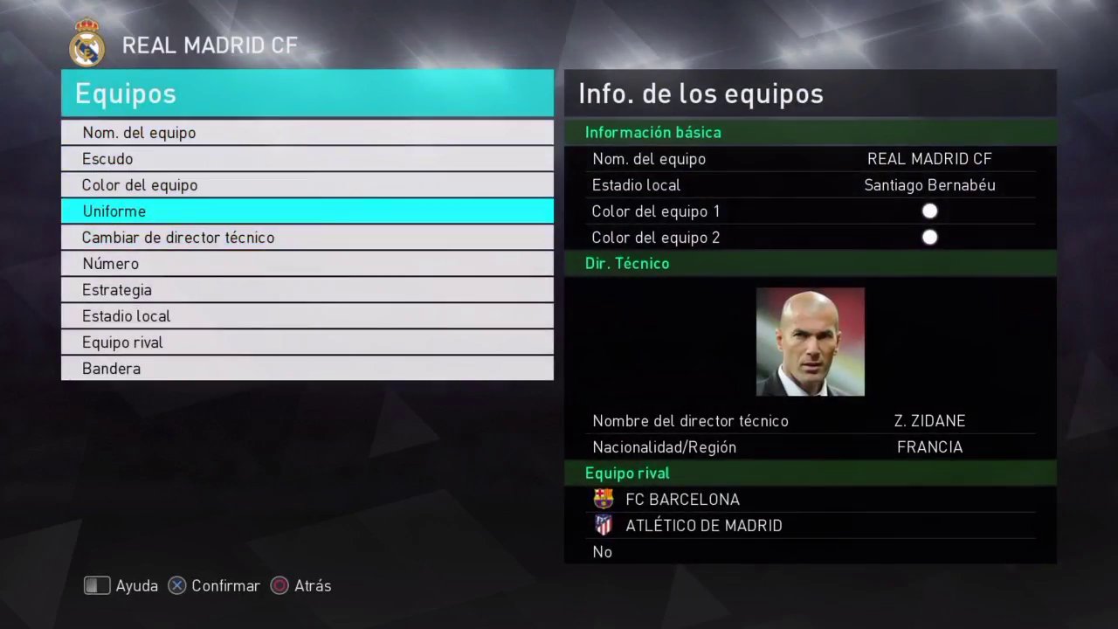
{"action": "key", "text": "Return"}
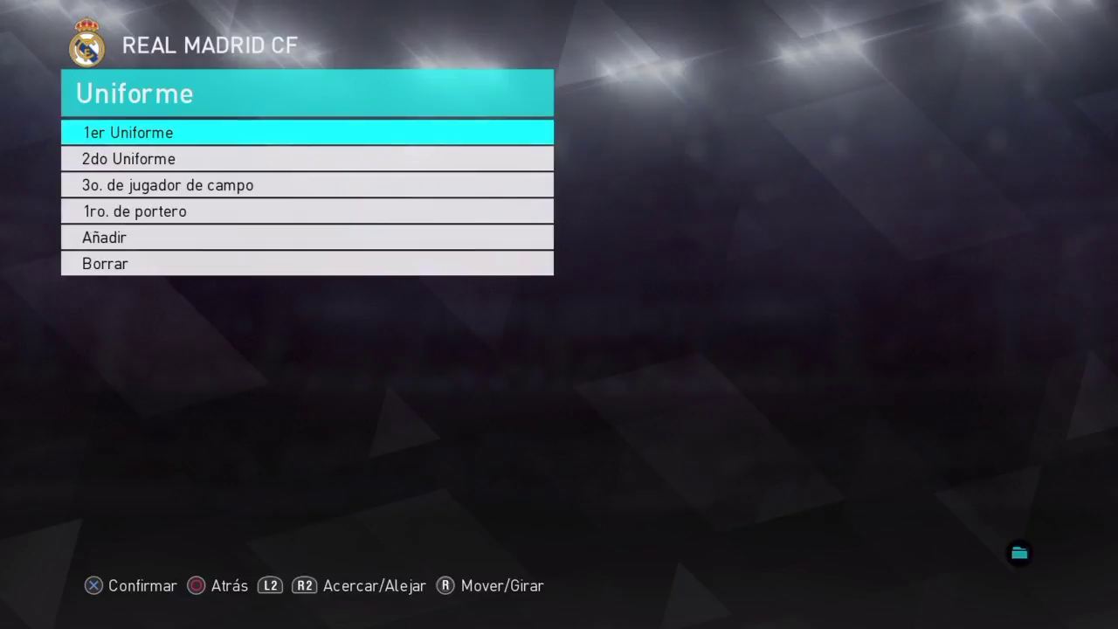
{"action": "key", "text": "Escape"}
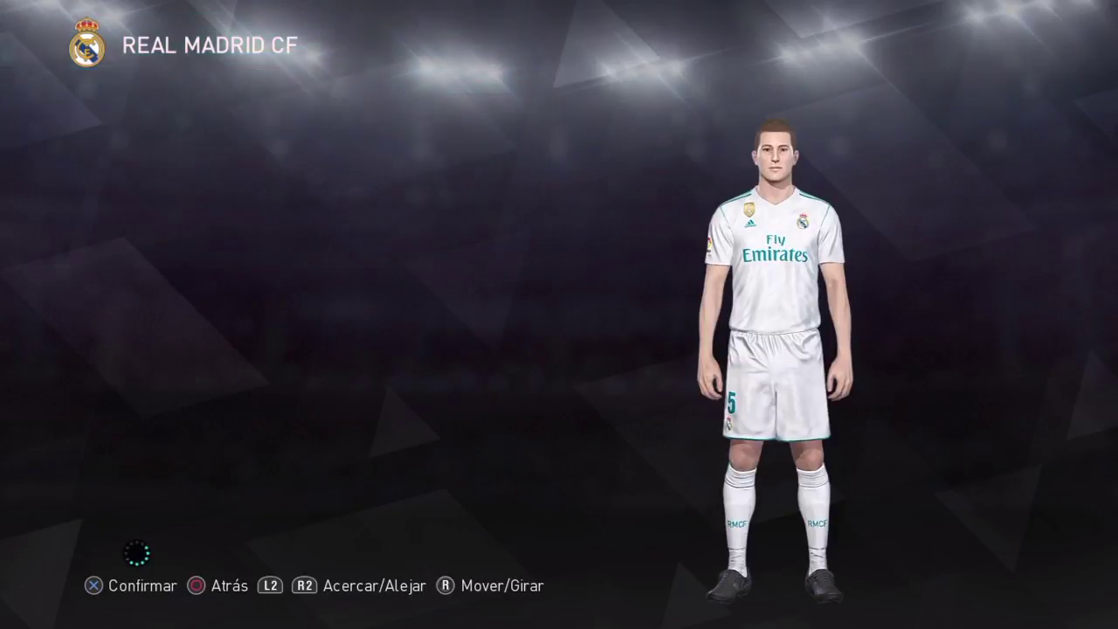
- View Real Madrid CF's home stadium image, name and options, and return to the team's edit options
{"action": "key", "text": "Down"}
{"action": "key", "text": "Down"}
{"action": "key", "text": "Down"}
{"action": "key", "text": "Down"}
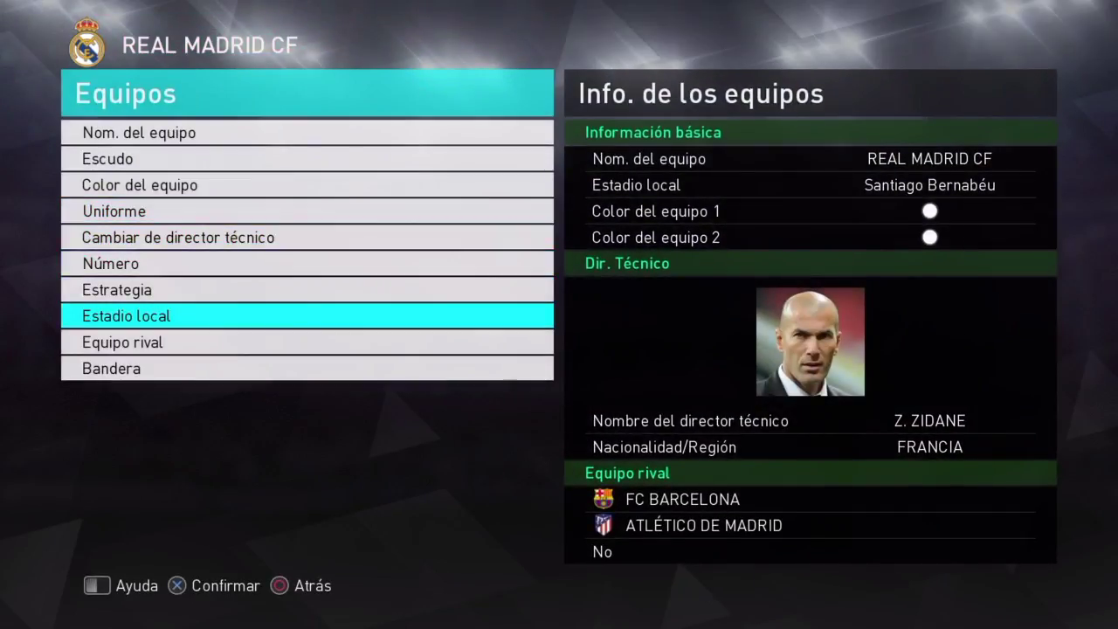
{"action": "key", "text": "Return"}
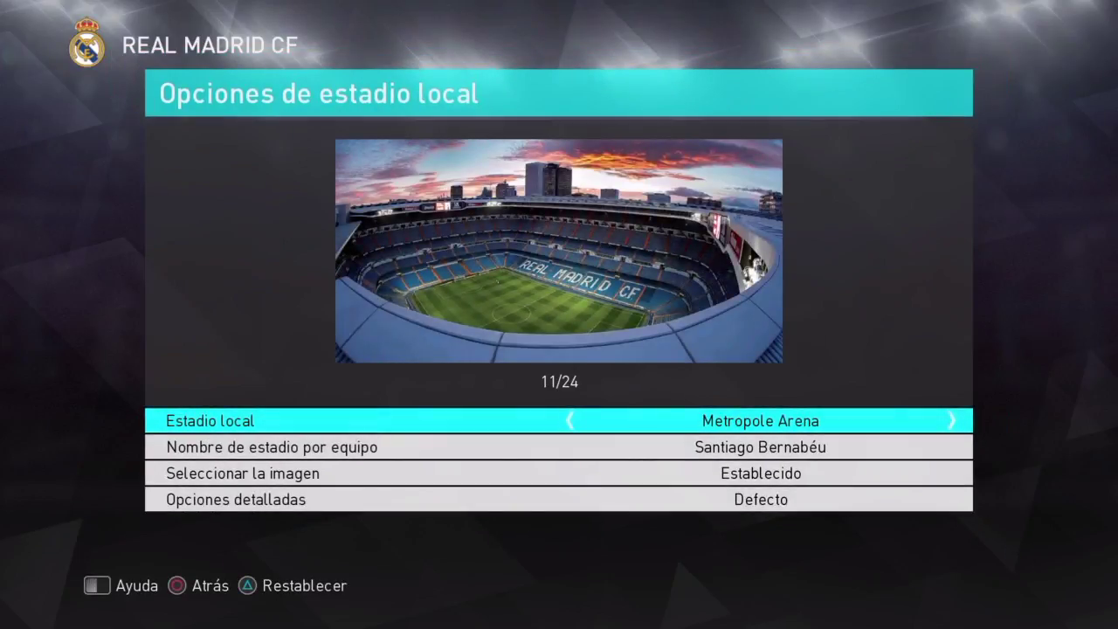
{"action": "key", "text": "Escape"}
- Reopen Real Madrid CF's Uniforme options and view the first, second, third and goalkeeper kits in turn
{"action": "key", "text": "Up"}
{"action": "key", "text": "Up"}
{"action": "key", "text": "Up"}
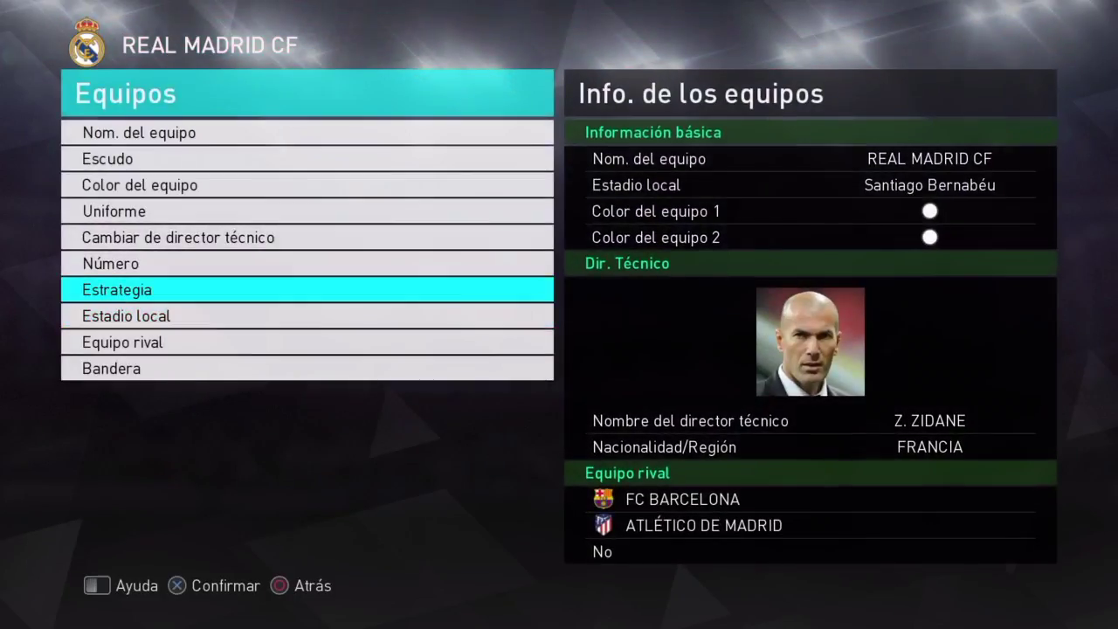
{"action": "key", "text": "Return"}
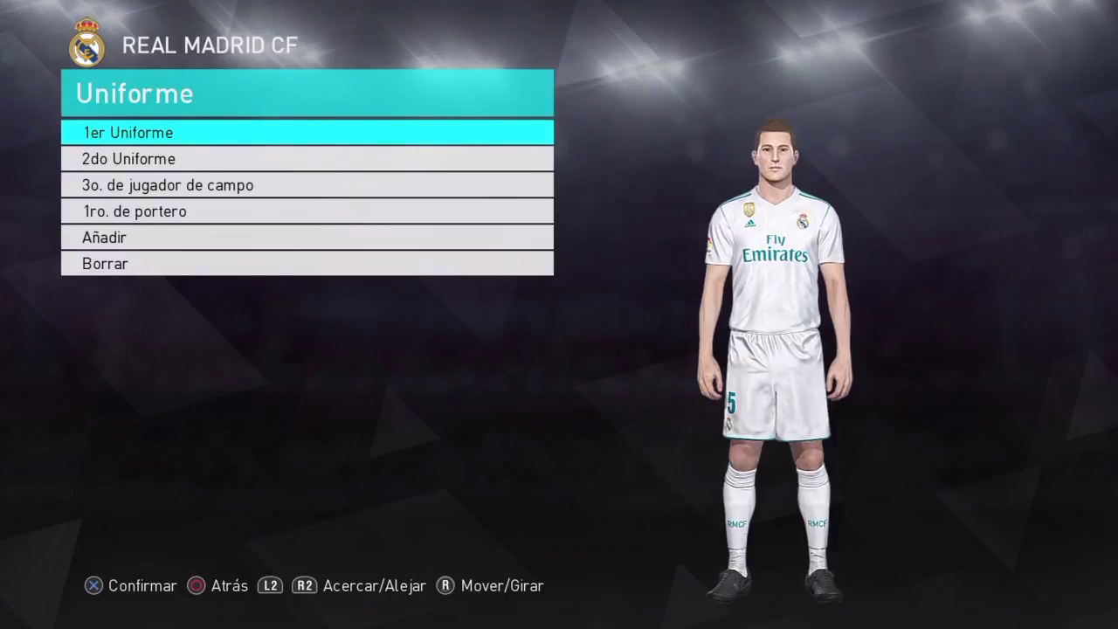
{"action": "key", "text": "Down"}
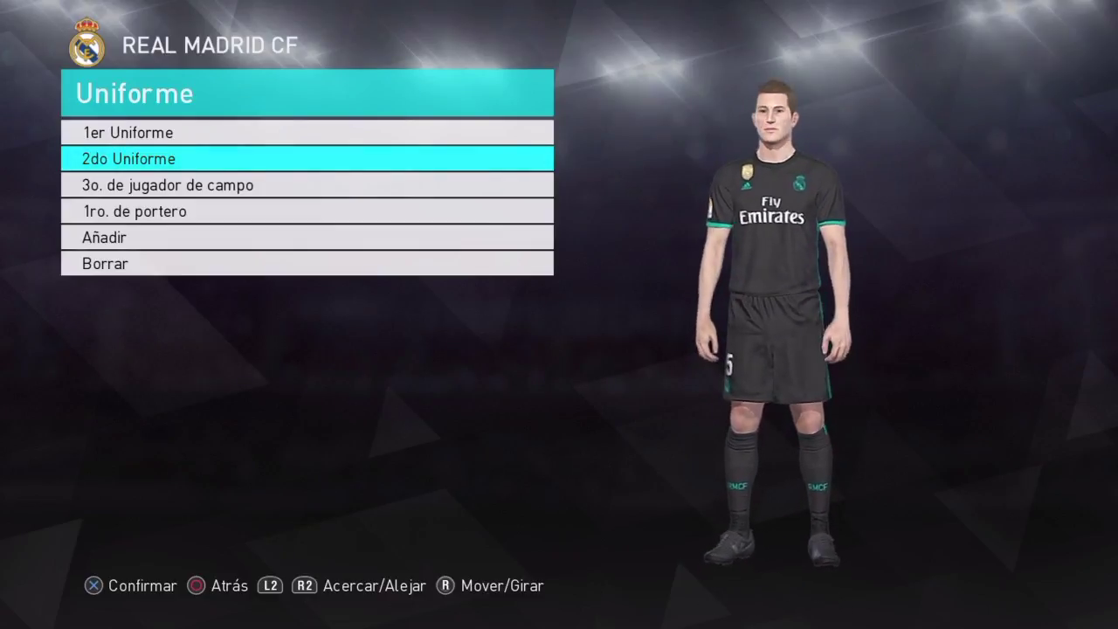
{"action": "key", "text": "Down"}
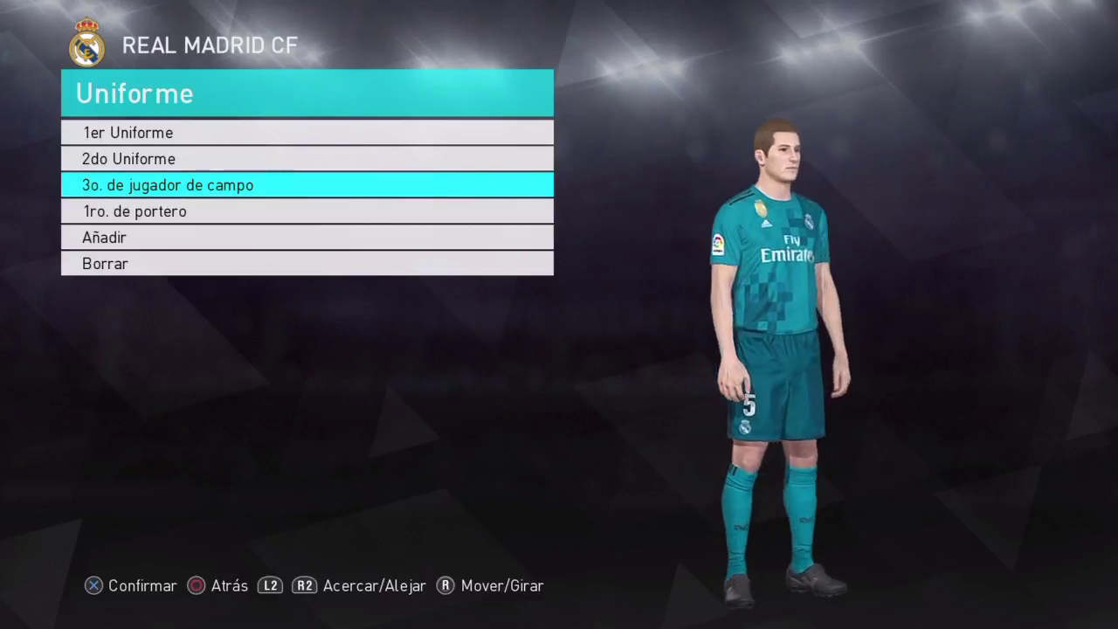
{"action": "key", "text": "Down"}
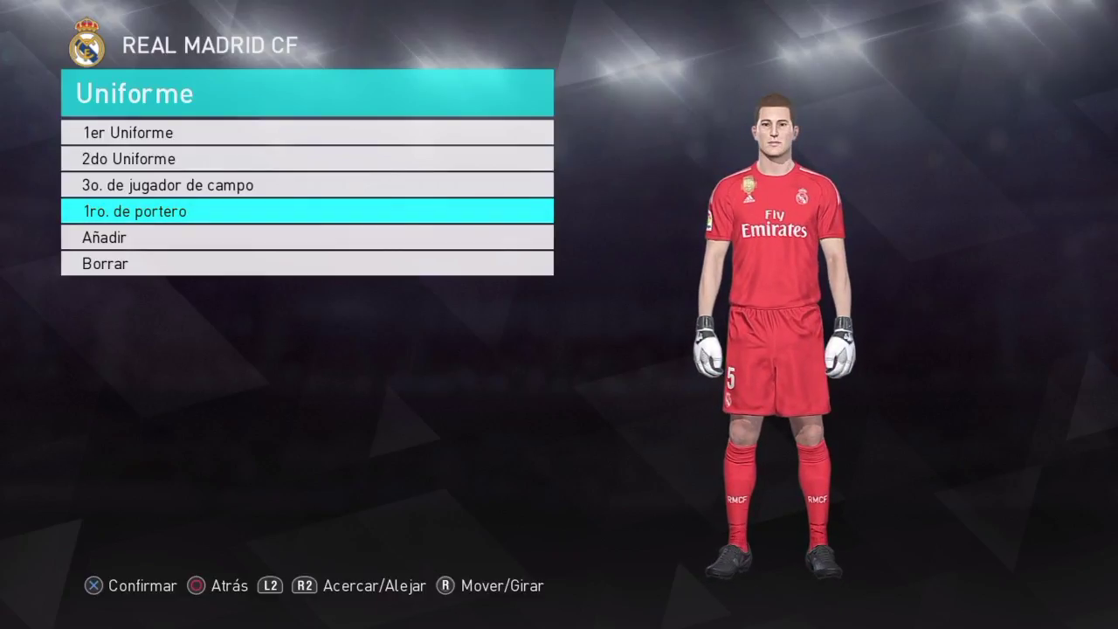
- Leave Real Madrid CF's kits and the team selection to return to the edit menu
{"action": "key", "text": "Escape"}
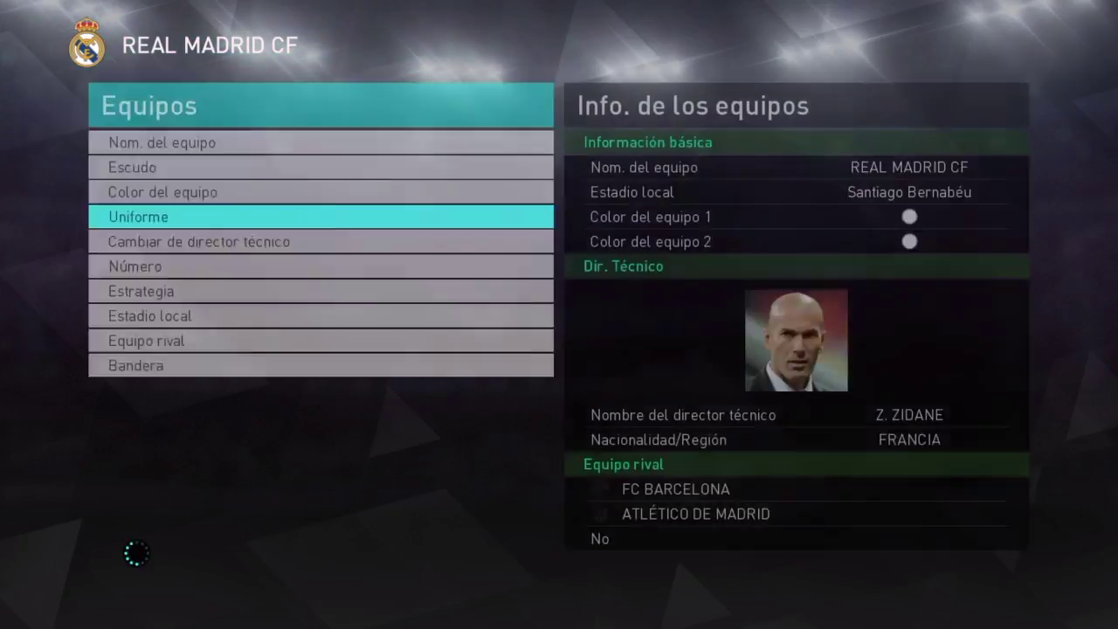
{"action": "key", "text": "Escape"}
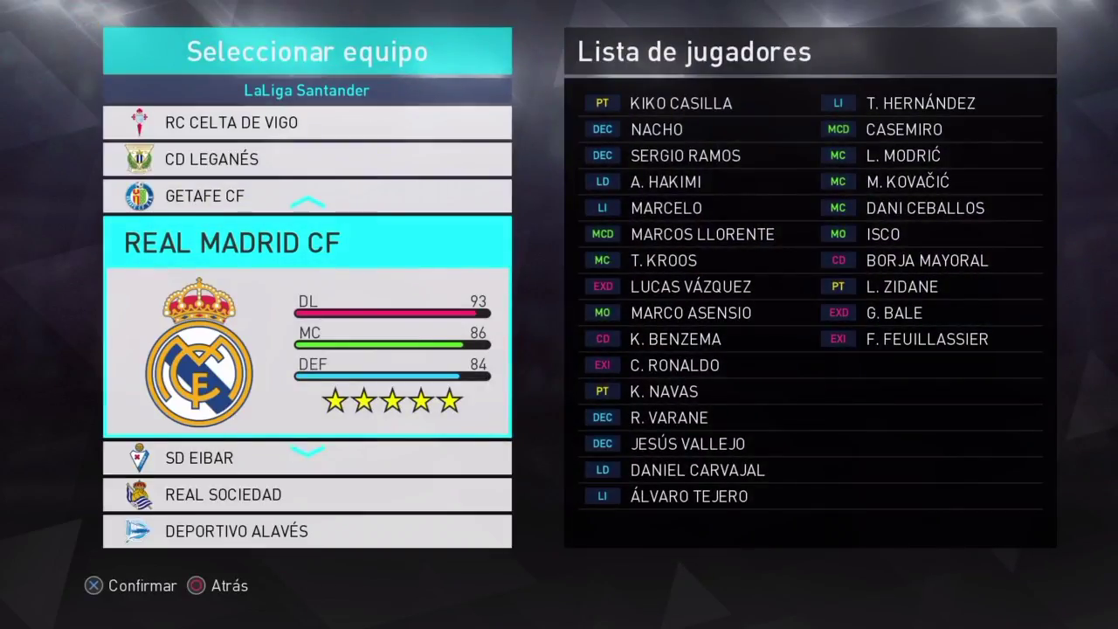
{"action": "key", "text": "Escape"}
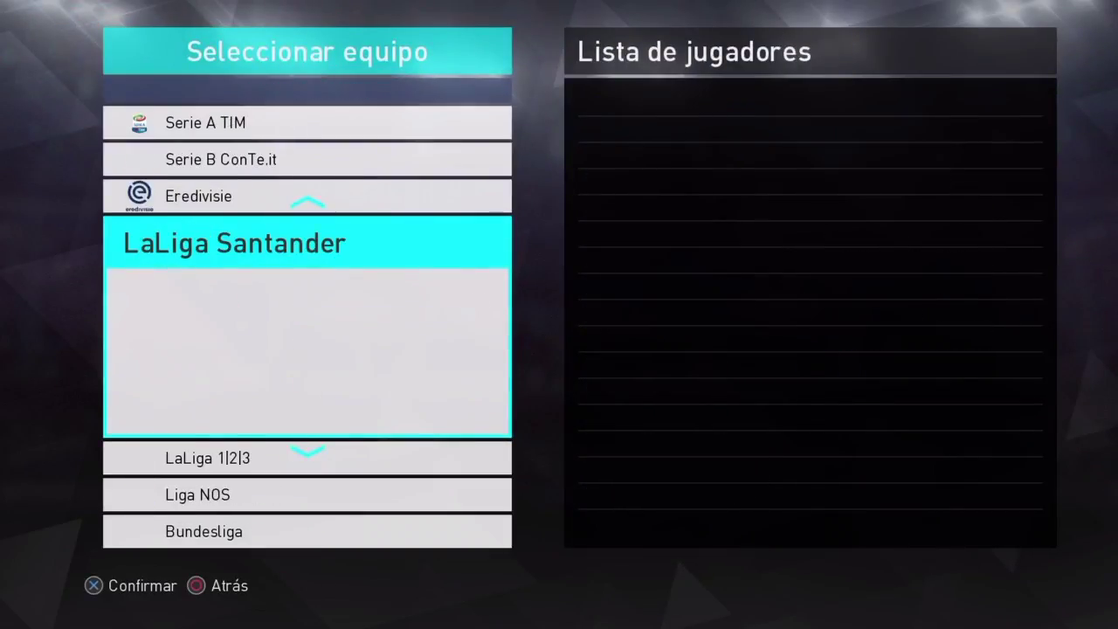
{"action": "key", "text": "Escape"}
- Open Admin. de datos to view its save, load and import/export options, and return to the edit menu
{"action": "key", "text": "Up"}
{"action": "key", "text": "Up"}
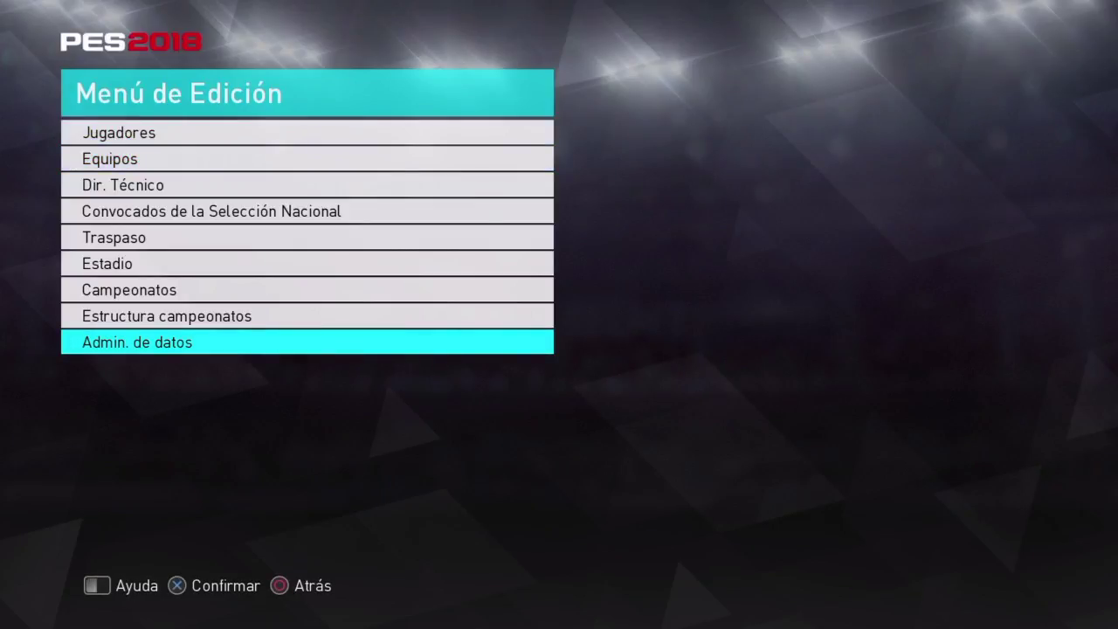
{"action": "key", "text": "Return"}
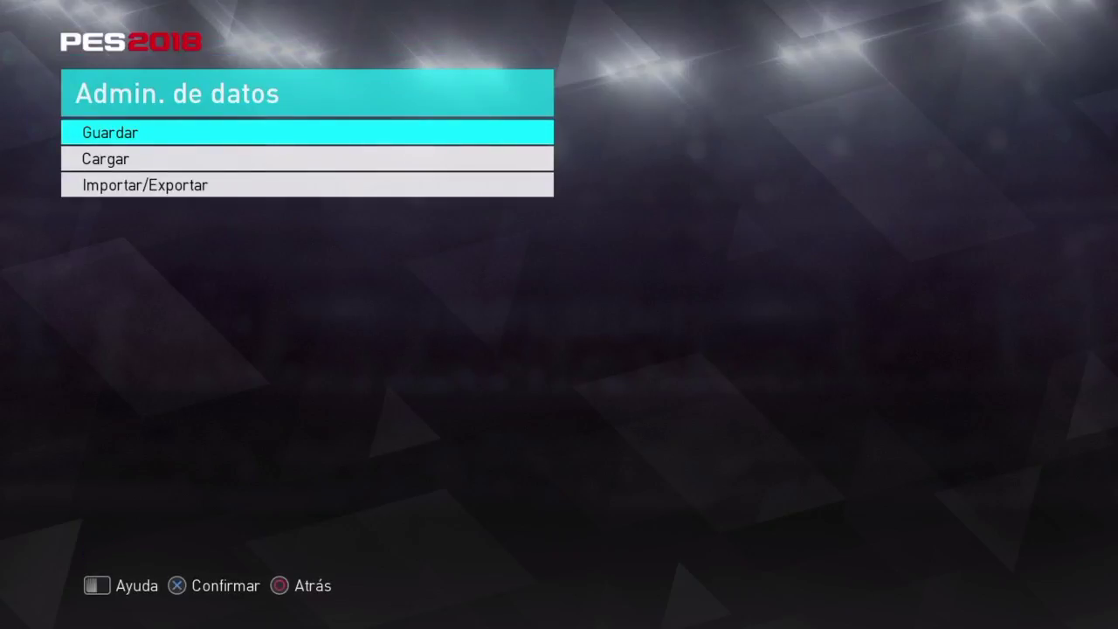
{"action": "key", "text": "Escape"}
- Open the team selection under Equipos in the edit menu
{"action": "key", "text": "Up"}
{"action": "key", "text": "Up"}
{"action": "key", "text": "Up"}
{"action": "key", "text": "Up"}
{"action": "key", "text": "Up"}
{"action": "key", "text": "Up"}
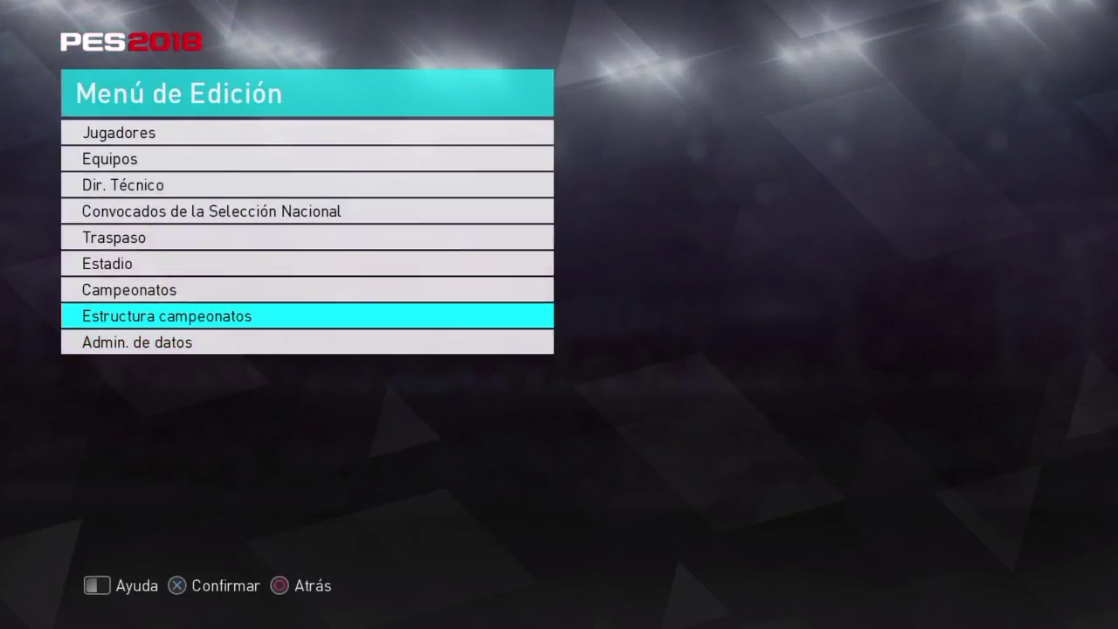
{"action": "key", "text": "Up"}
{"action": "key", "text": "Return"}
- Examine the league names and emblems in the team selection from Premier League down to Liga PAS
{"action": "key", "text": "Down"}
{"action": "key", "text": "Down"}
{"action": "key", "text": "Down"}
{"action": "key", "text": "Down"}
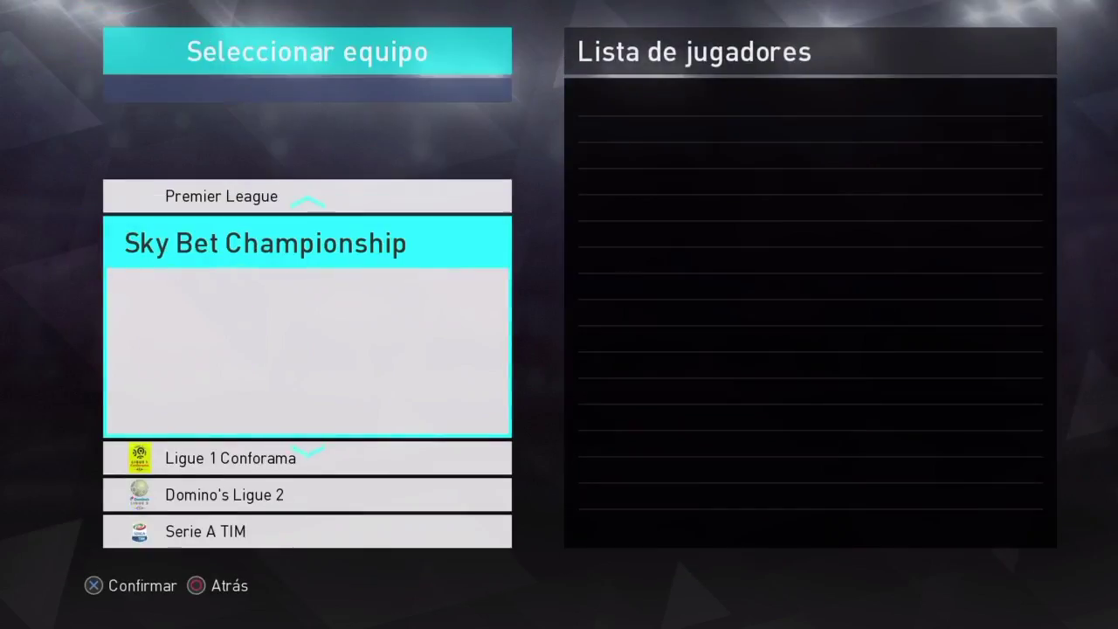
{"action": "key", "text": "Down"}
{"action": "key", "text": "Down"}
{"action": "key", "text": "Down"}
{"action": "key", "text": "Down"}
{"action": "key", "text": "Down"}
{"action": "key", "text": "Down"}
{"action": "key", "text": "Down"}
{"action": "key", "text": "Down"}
{"action": "key", "text": "Down"}
{"action": "key", "text": "Down"}
{"action": "key", "text": "Down"}
{"action": "key", "text": "Down"}
{"action": "key", "text": "Down"}
{"action": "key", "text": "Down"}
{"action": "key", "text": "Down"}
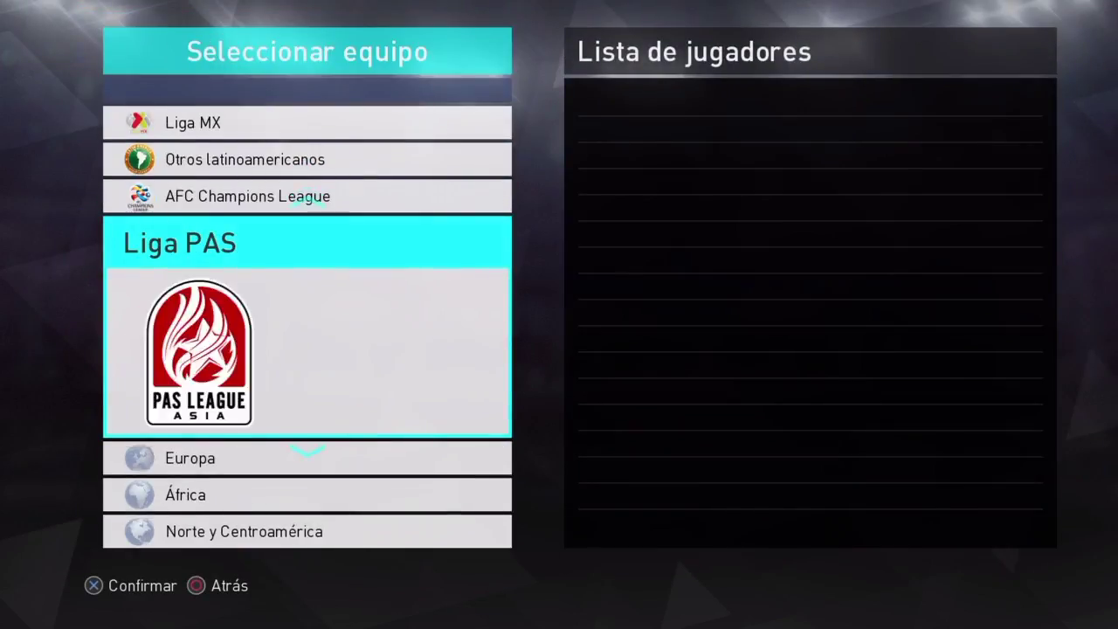
- Look back through the Latin American and Asian leagues, ending at Otras ligas europeas
{"action": "key", "text": "Up"}
{"action": "key", "text": "Up"}
{"action": "key", "text": "Up"}
{"action": "key", "text": "Up"}
{"action": "key", "text": "Up"}
{"action": "key", "text": "Up"}
{"action": "key", "text": "Down"}
{"action": "key", "text": "Down"}
{"action": "key", "text": "Down"}
{"action": "key", "text": "Down"}
{"action": "key", "text": "Down"}
{"action": "key", "text": "Down"}
{"action": "key", "text": "Down"}
{"action": "key", "text": "Down"}
{"action": "key", "text": "Down"}
{"action": "key", "text": "Down"}
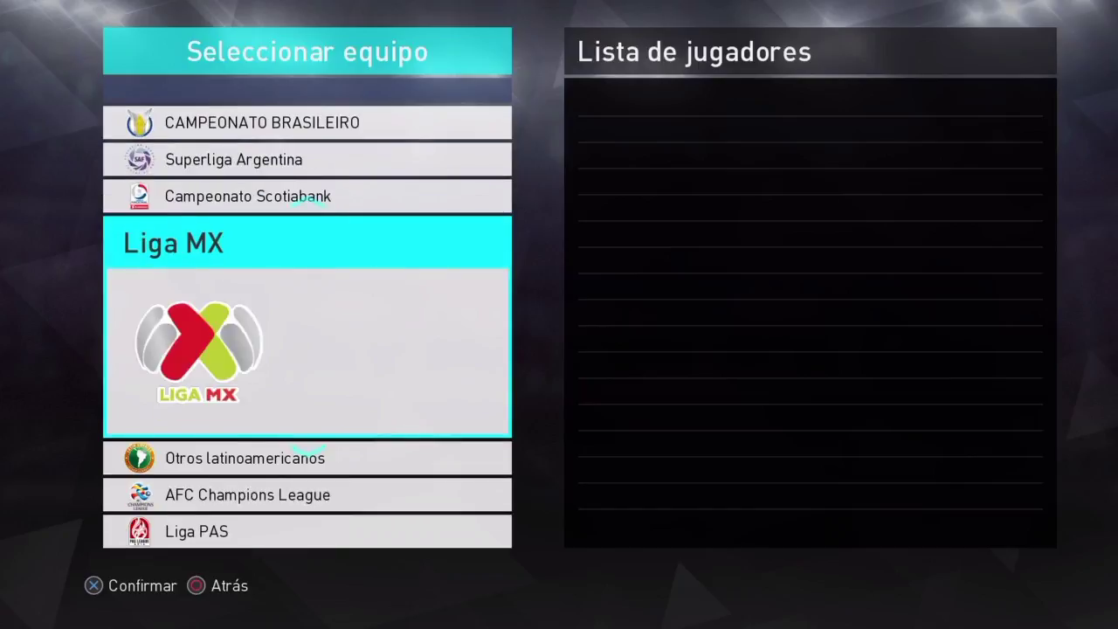
{"action": "key", "text": "Up"}
{"action": "key", "text": "Up"}
{"action": "key", "text": "Up"}
{"action": "key", "text": "Up"}
{"action": "key", "text": "Up"}
{"action": "key", "text": "Up"}
{"action": "key", "text": "Up"}
{"action": "key", "text": "Up"}
{"action": "key", "text": "Up"}
{"action": "key", "text": "Up"}
{"action": "key", "text": "Up"}
{"action": "key", "text": "Up"}
{"action": "key", "text": "Up"}
{"action": "key", "text": "Up"}
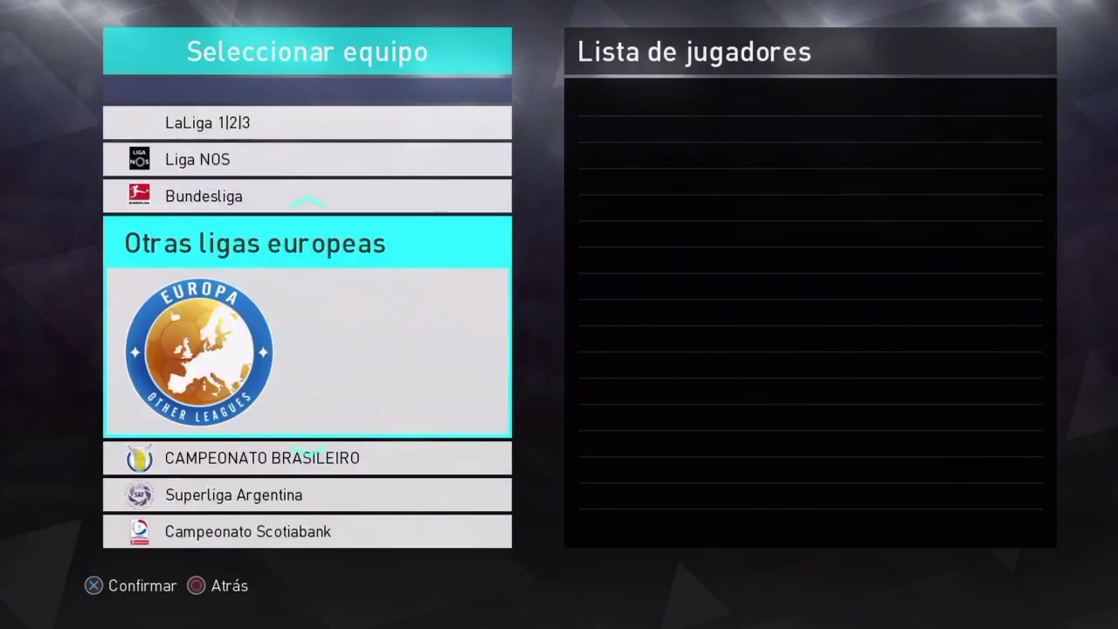
- Check the names and emblems of the leagues between Bundesliga and Liga MX
{"action": "key", "text": "Return"}
{"action": "key", "text": "Down"}
{"action": "key", "text": "Escape"}
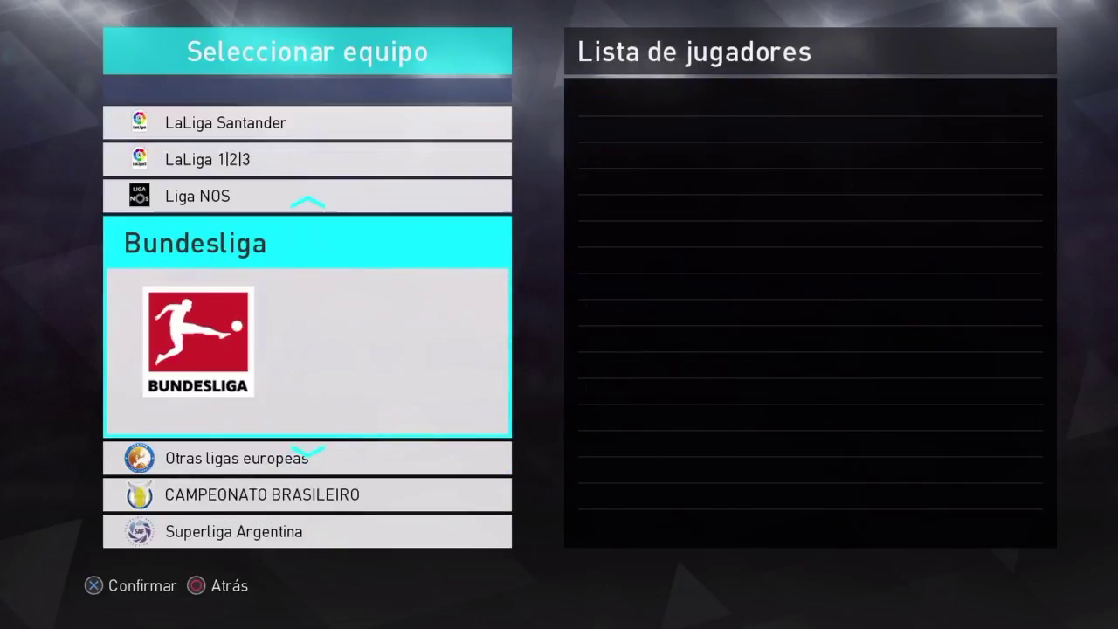
{"action": "key", "text": "Up"}
{"action": "key", "text": "Down"}
{"action": "key", "text": "Down"}
{"action": "key", "text": "Down"}
{"action": "key", "text": "Down"}
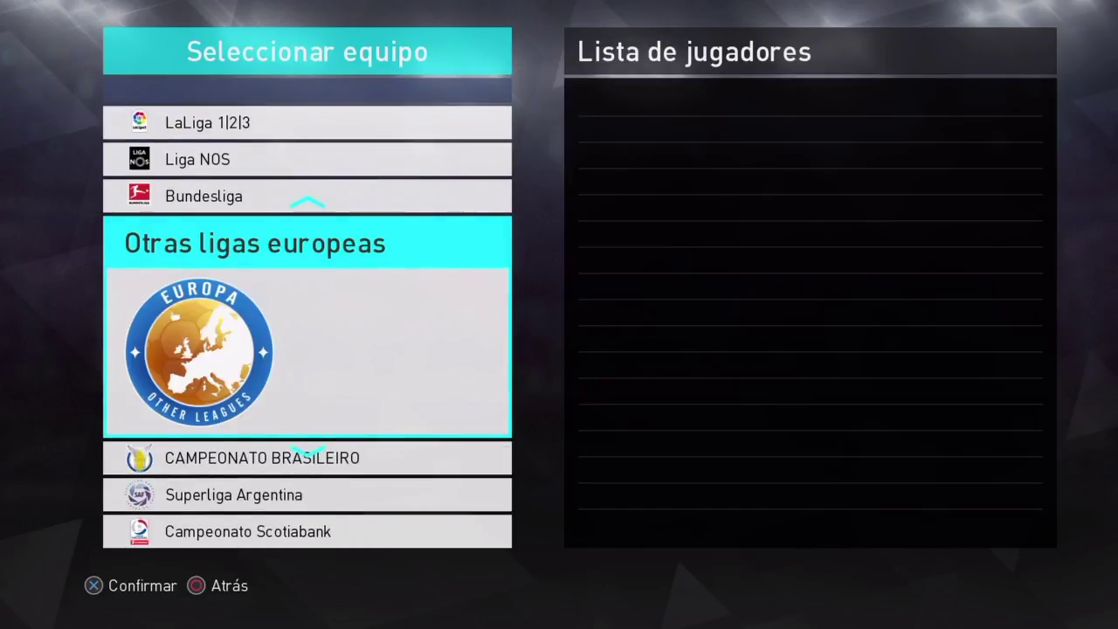
{"action": "key", "text": "Down"}
{"action": "key", "text": "Down"}
{"action": "key", "text": "Return"}
{"action": "key", "text": "Escape"}
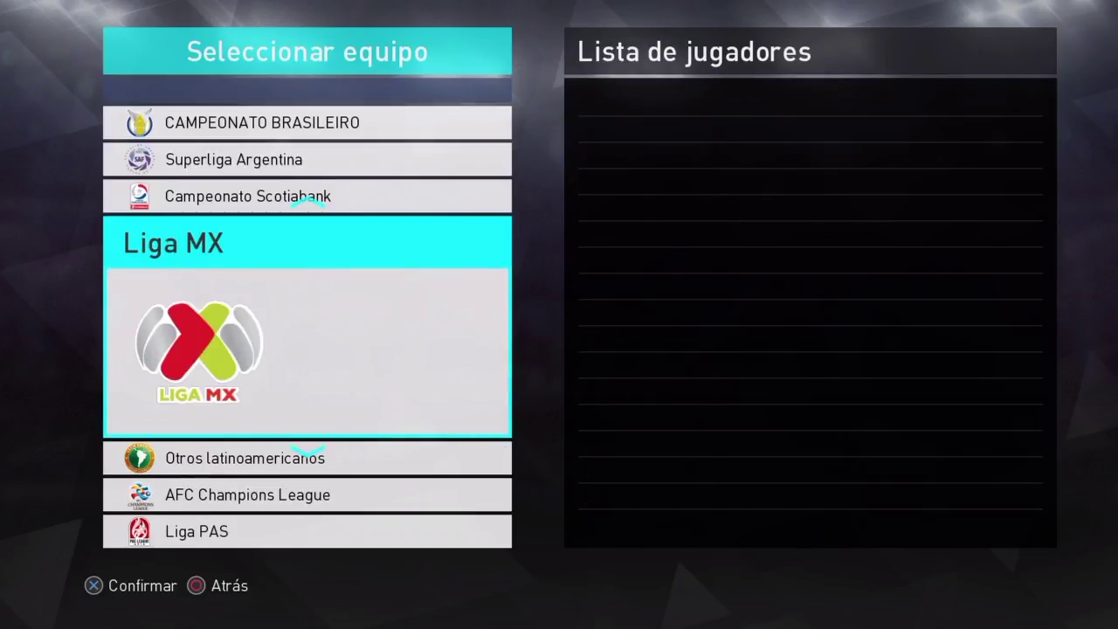
- Check the league emblems from Liga MX back up to LaLiga 1|2|3
{"action": "key", "text": "Up"}
{"action": "key", "text": "Up"}
{"action": "key", "text": "Up"}
{"action": "key", "text": "Up"}
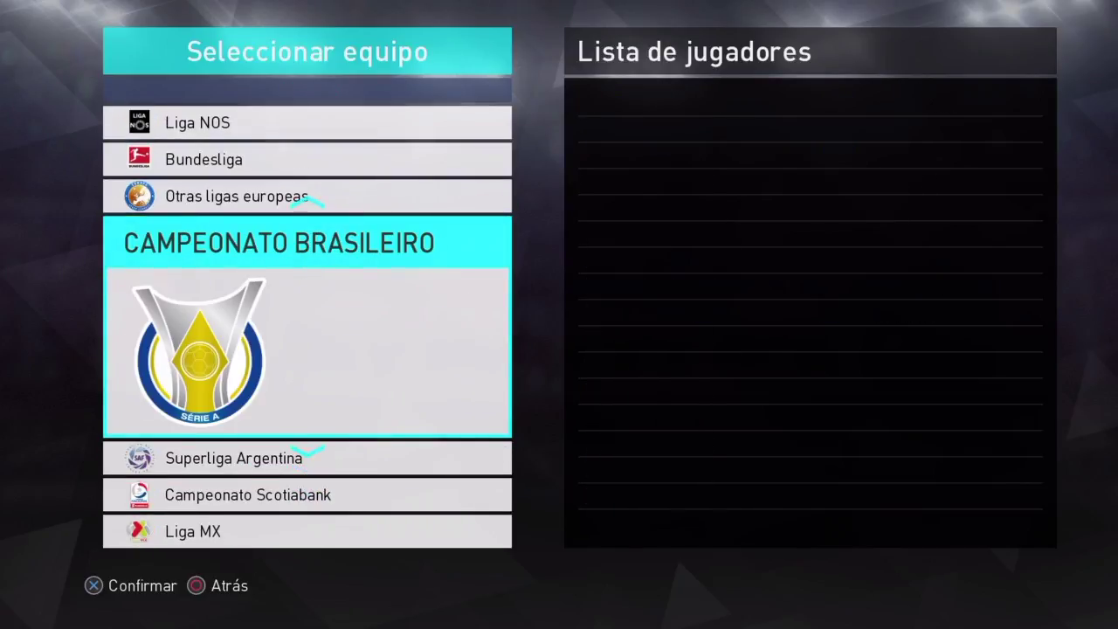
{"action": "key", "text": "Up"}
{"action": "key", "text": "Up"}
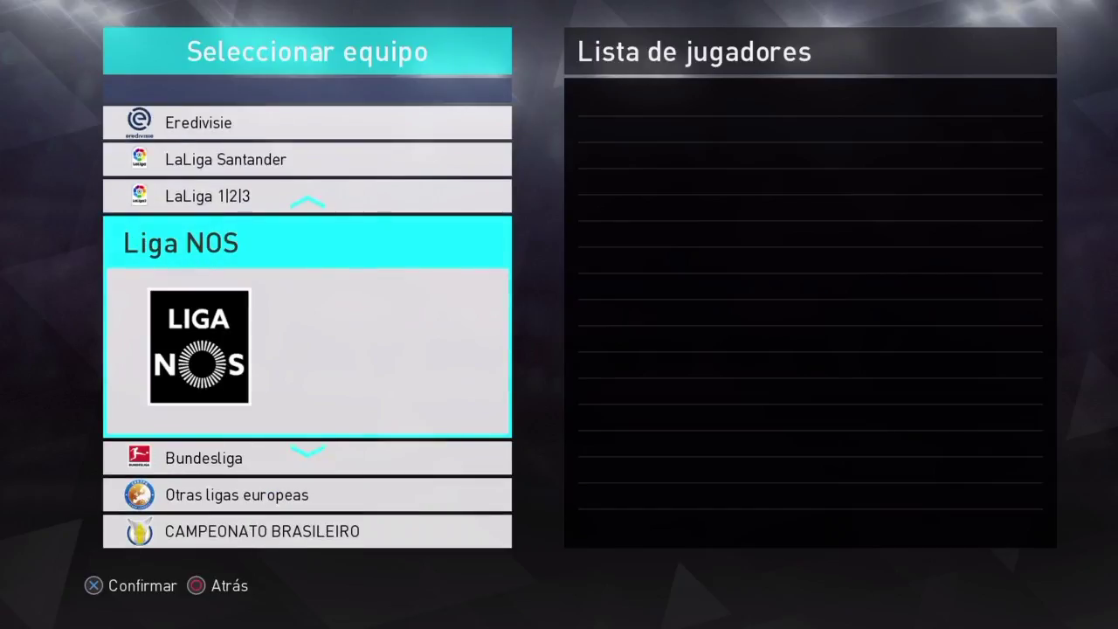
{"action": "key", "text": "Up"}
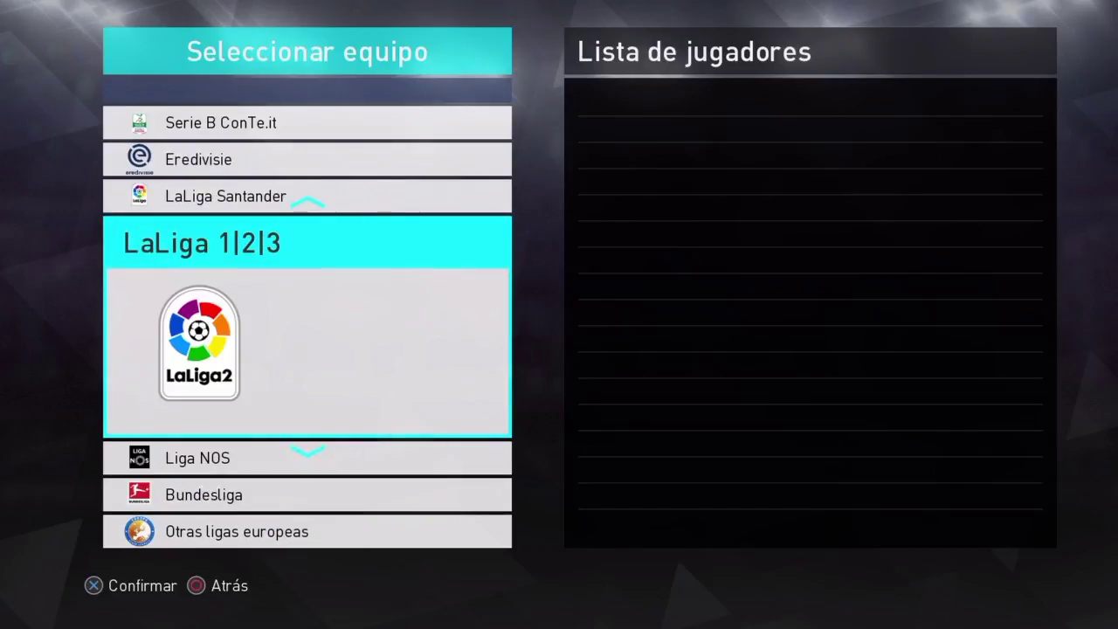
- Open Liga NOS, look through its teams' crests and squads, and return to the league list
{"action": "key", "text": "Down"}
{"action": "key", "text": "Return"}
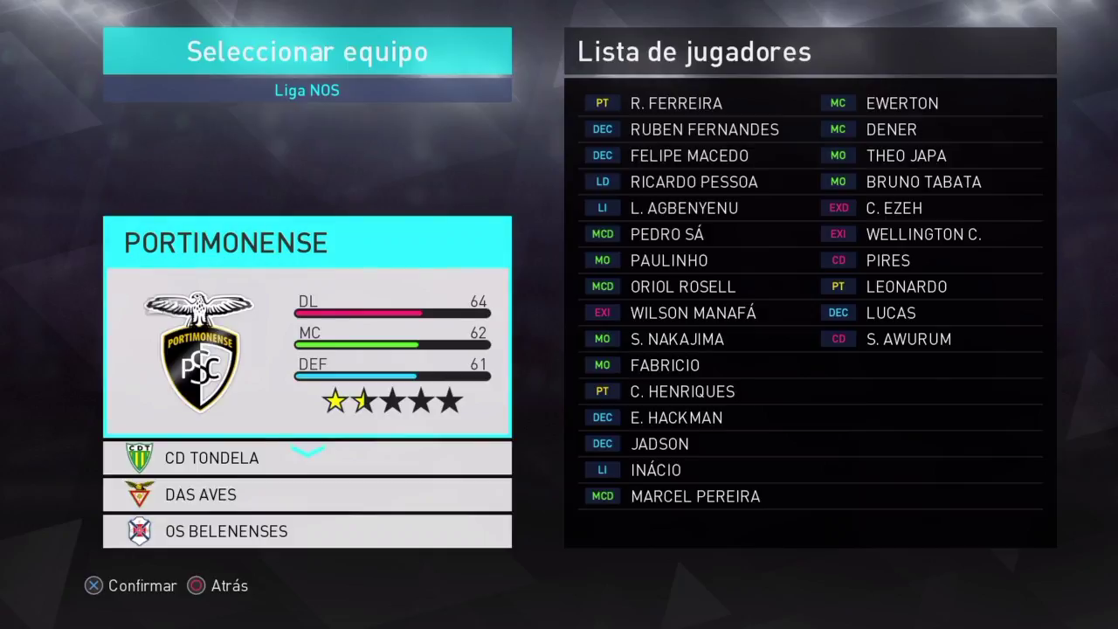
{"action": "key", "text": "Down"}
{"action": "key", "text": "Down"}
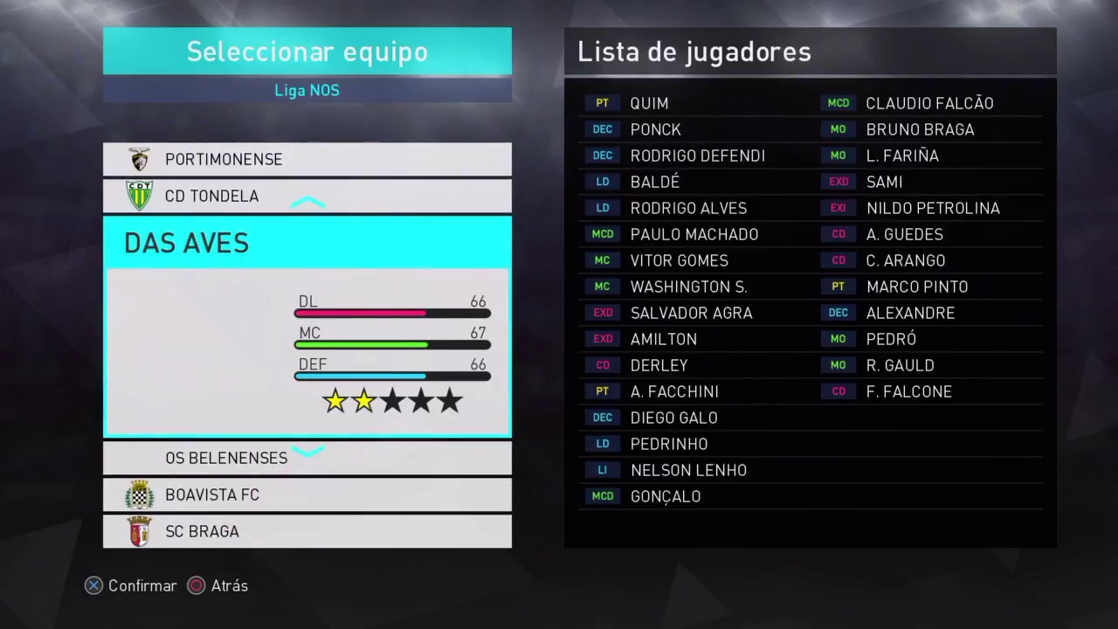
{"action": "key", "text": "Down"}
{"action": "key", "text": "Down"}
{"action": "key", "text": "Down"}
{"action": "key", "text": "Escape"}
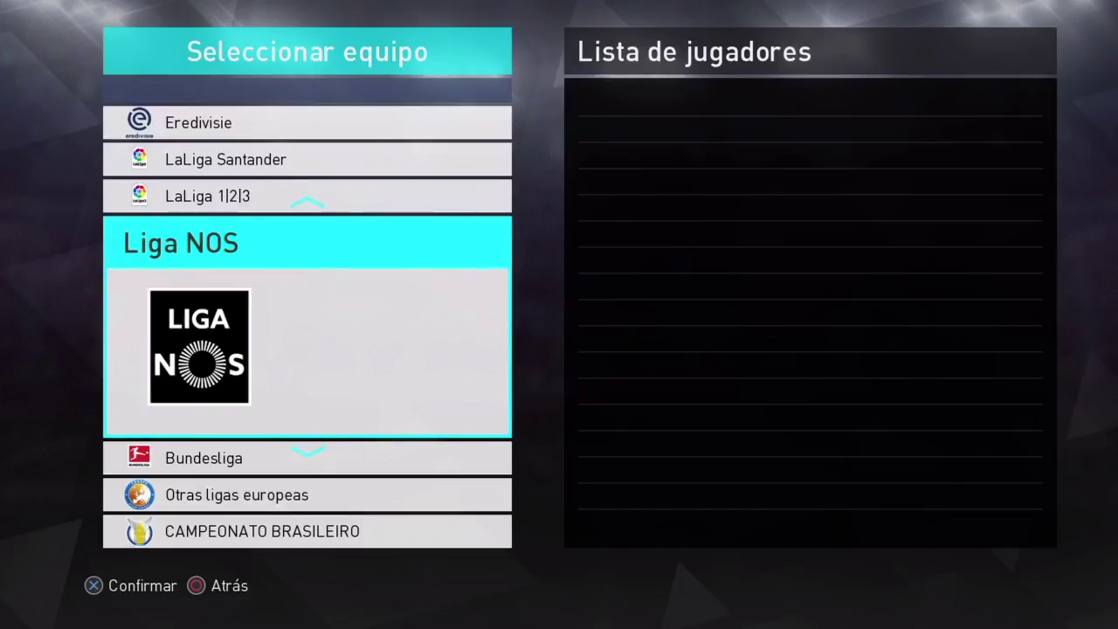
- Check the names and emblems of the leagues from Liga NOS down to Liga PAS
{"action": "key", "text": "Down"}
{"action": "key", "text": "Down"}
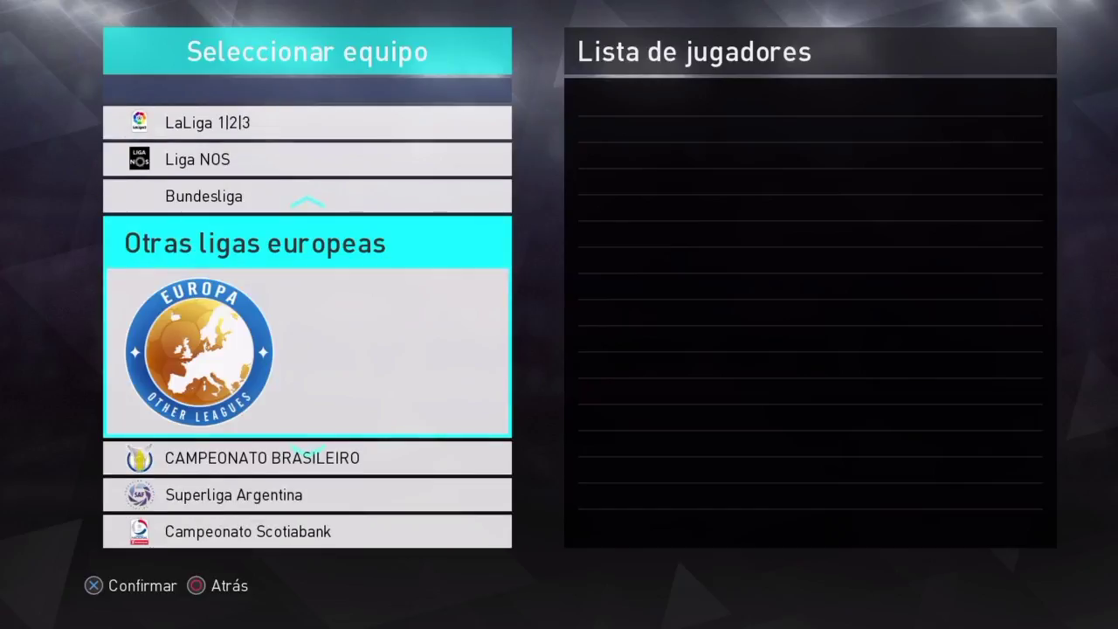
{"action": "key", "text": "Down"}
{"action": "key", "text": "Down"}
{"action": "key", "text": "Down"}
{"action": "key", "text": "Down"}
{"action": "key", "text": "Down"}
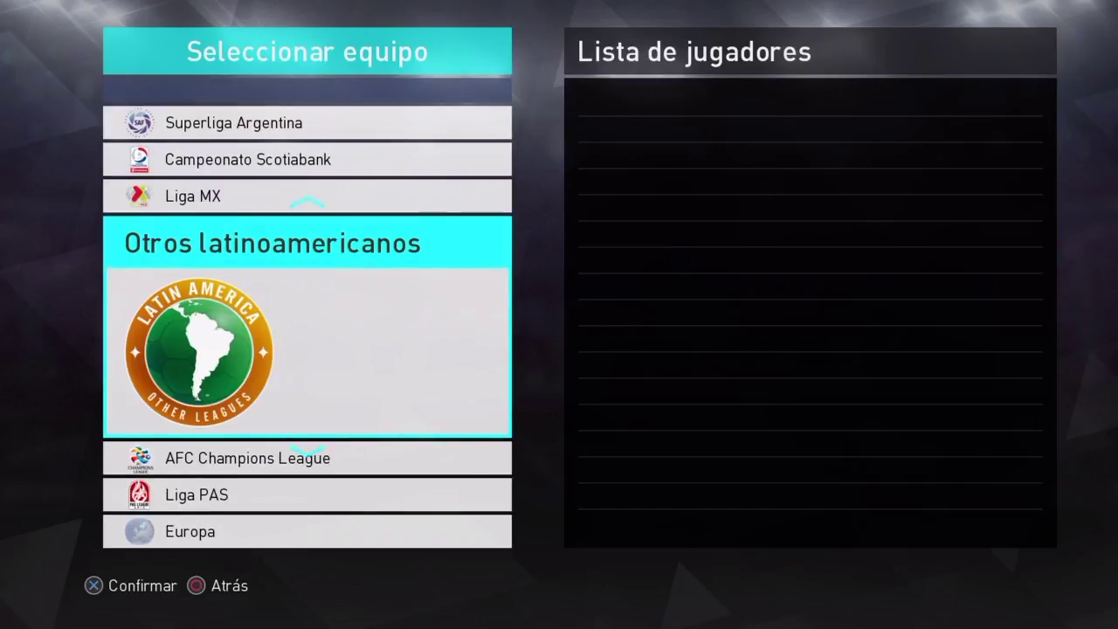
{"action": "key", "text": "Down"}
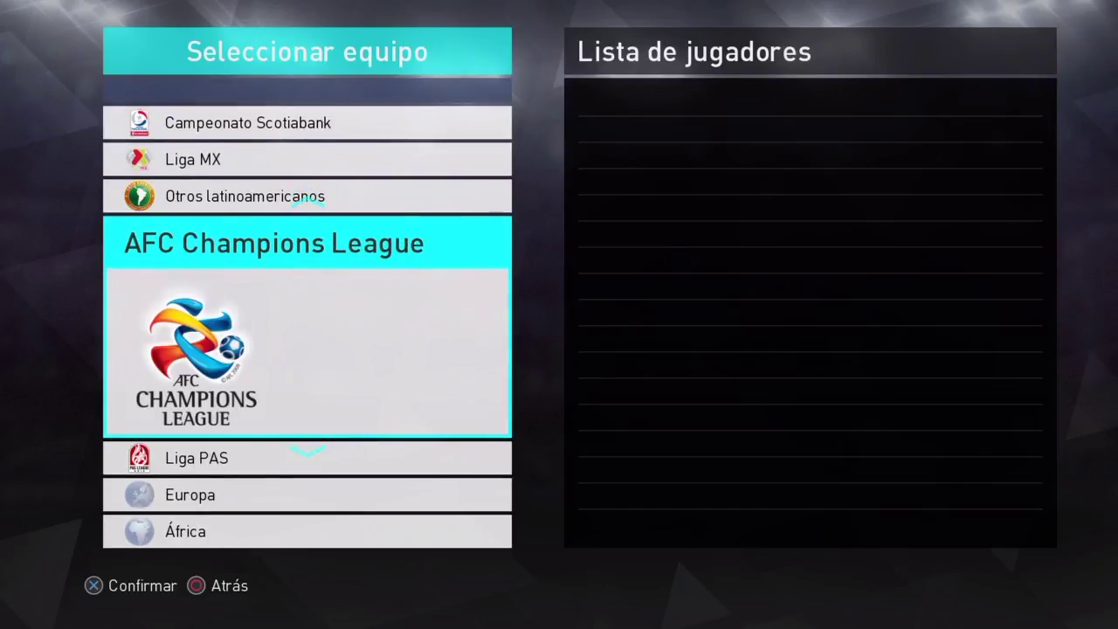
{"action": "key", "text": "Down"}
- Open Liga PAS, look through its teams' crests and squads, and return to the league list
{"action": "key", "text": "Return"}
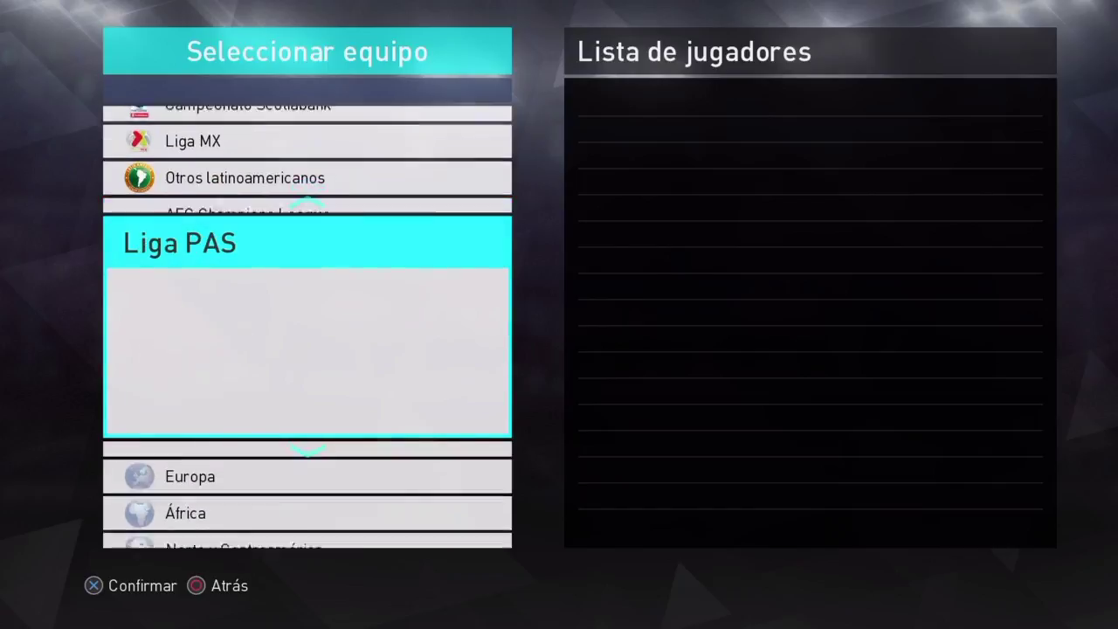
{"action": "key", "text": "Down"}
{"action": "key", "text": "Down"}
{"action": "key", "text": "Down"}
{"action": "key", "text": "Down"}
{"action": "key", "text": "Down"}
{"action": "key", "text": "Down"}
{"action": "key", "text": "Down"}
{"action": "key", "text": "Down"}
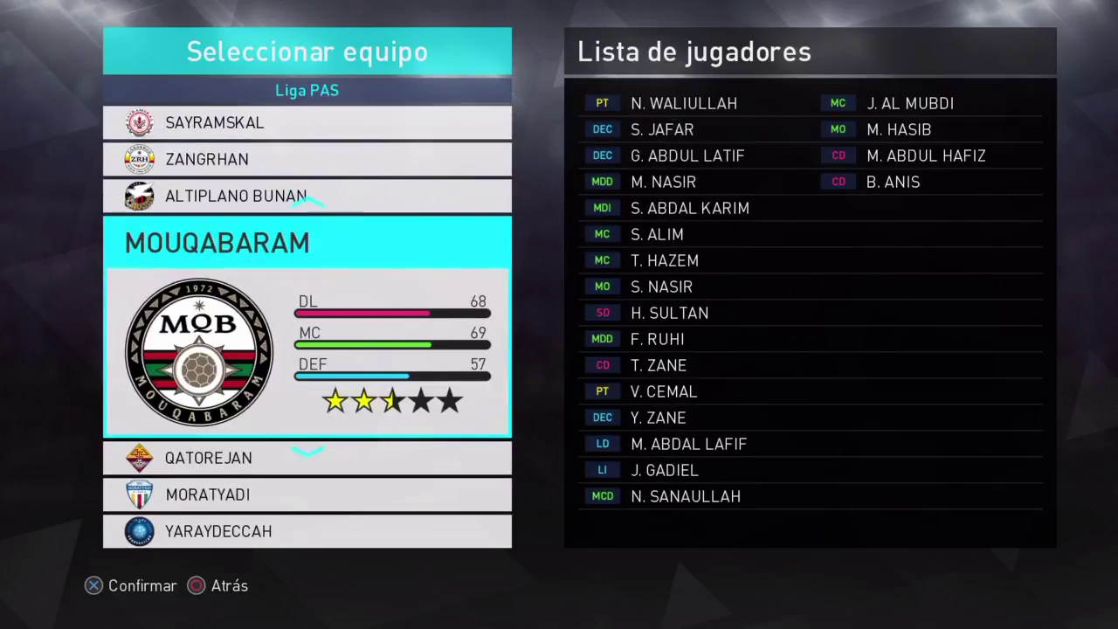
{"action": "key", "text": "Escape"}
- Look back up through the leagues to LaLiga 1|2|3, ending at Bundesliga
{"action": "key", "text": "Up"}
{"action": "key", "text": "Up"}
{"action": "key", "text": "Up"}
{"action": "key", "text": "Up"}
{"action": "key", "text": "Up"}
{"action": "key", "text": "Up"}
{"action": "key", "text": "Up"}
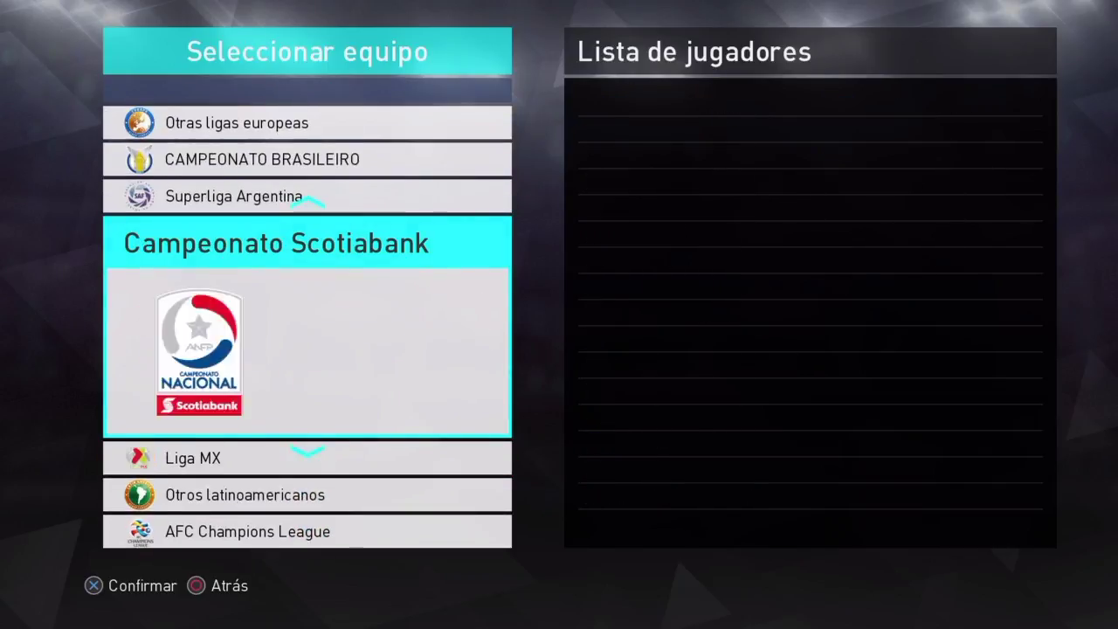
{"action": "key", "text": "Up"}
{"action": "key", "text": "Up"}
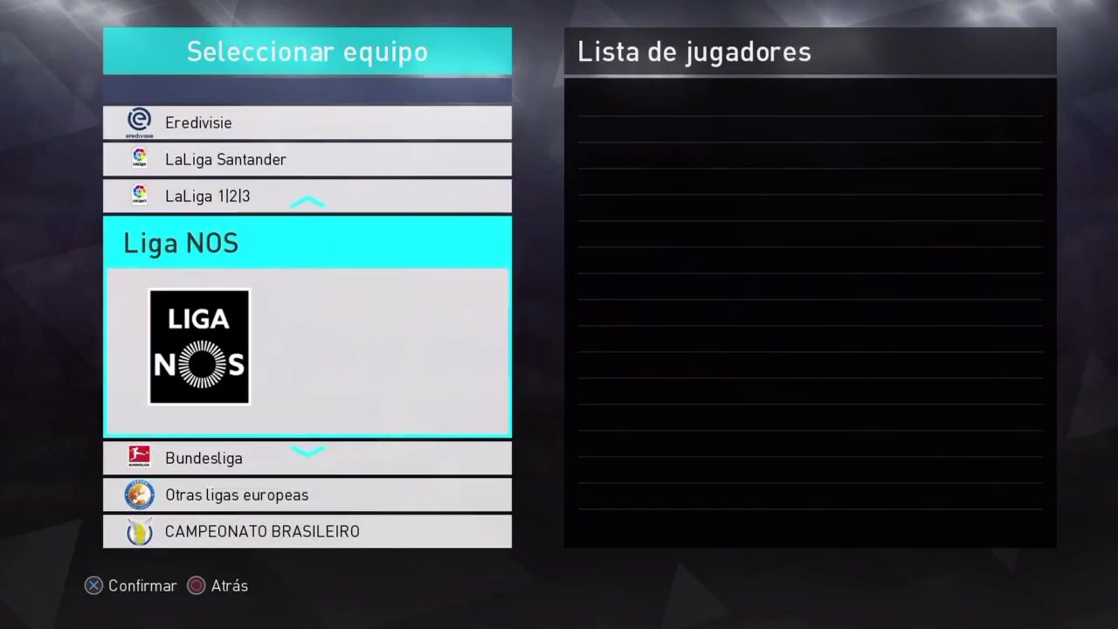
{"action": "key", "text": "Up"}
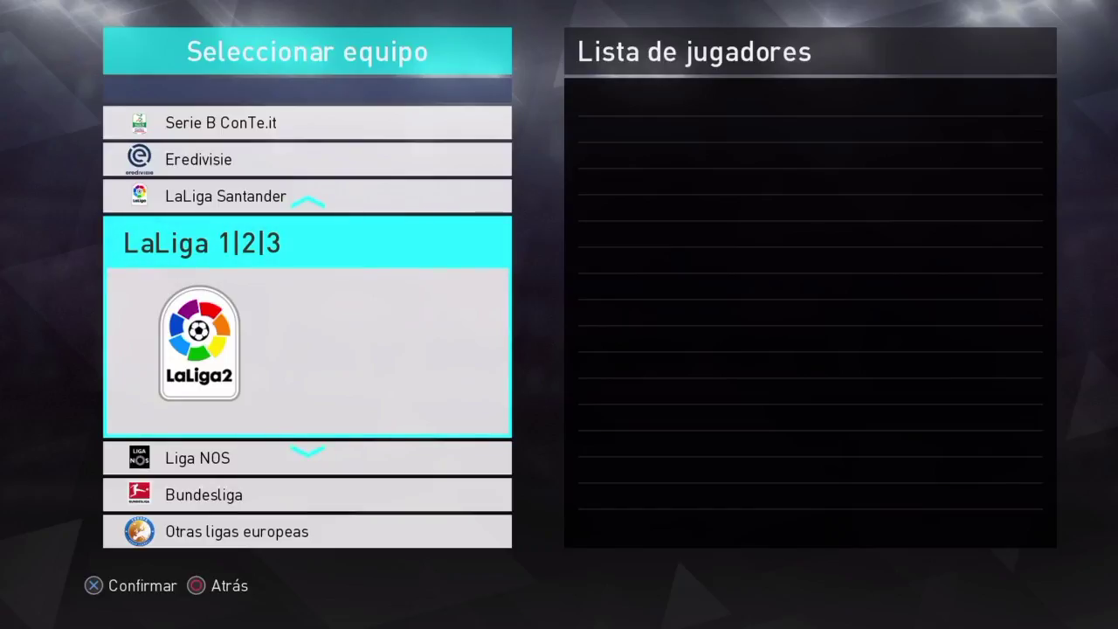
{"action": "key", "text": "Down"}
{"action": "key", "text": "Down"}
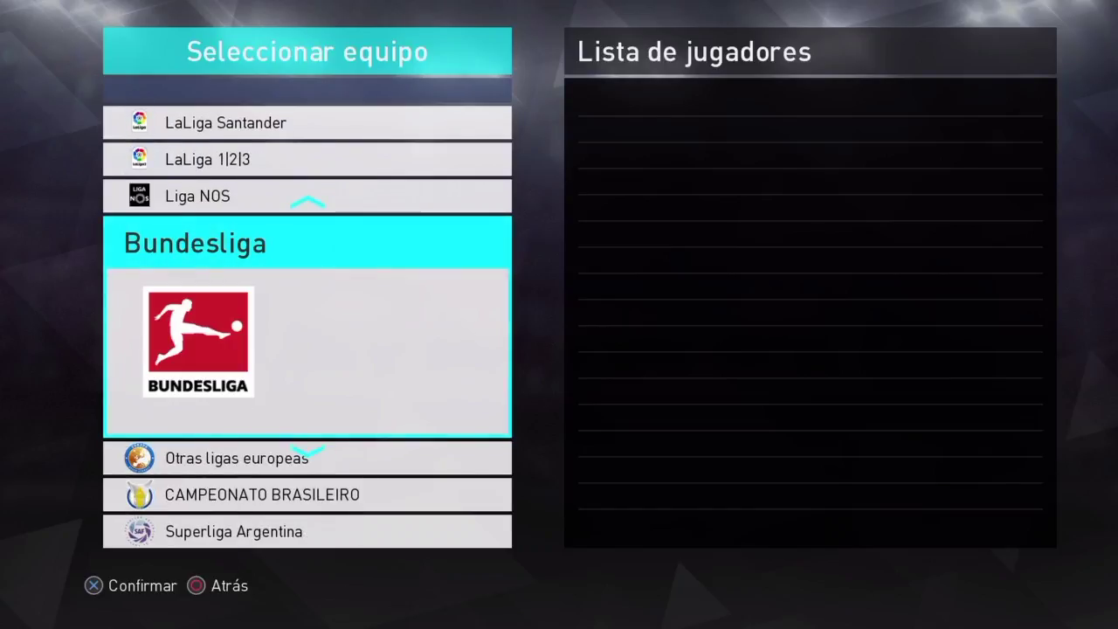
- Leave the team selection and go to Admin. de datos in the edit mode options
{"action": "key", "text": "Escape"}
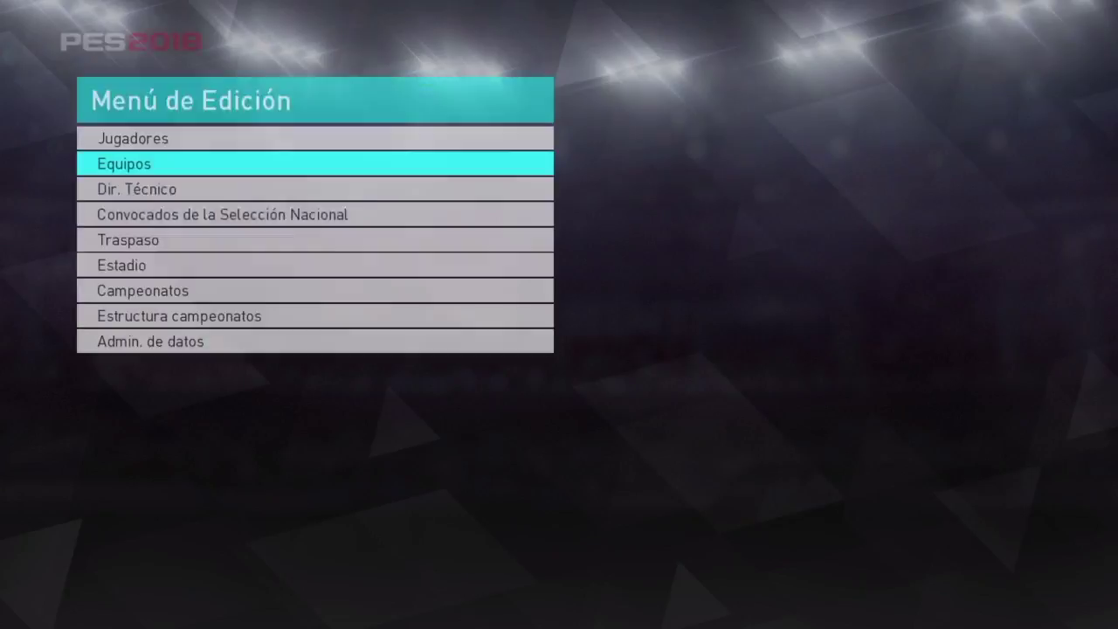
{"action": "key", "text": "Up"}
{"action": "key", "text": "Up"}
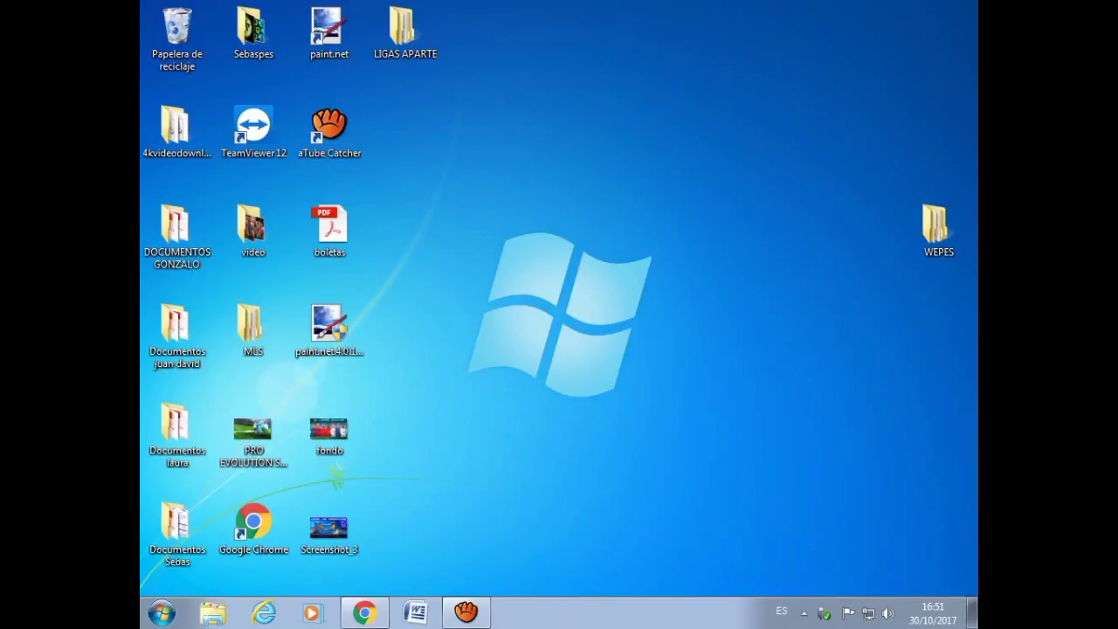
- On the Windows PC, open the WEPES folder on the USB (E:) drive and examine its league folders
{"action": "left_click", "coordinate": [162, 612]}
{"action": "left_click", "coordinate": [431, 362]}
{"action": "left_click", "coordinate": [162, 612]}
{"action": "left_click", "coordinate": [432, 362]}
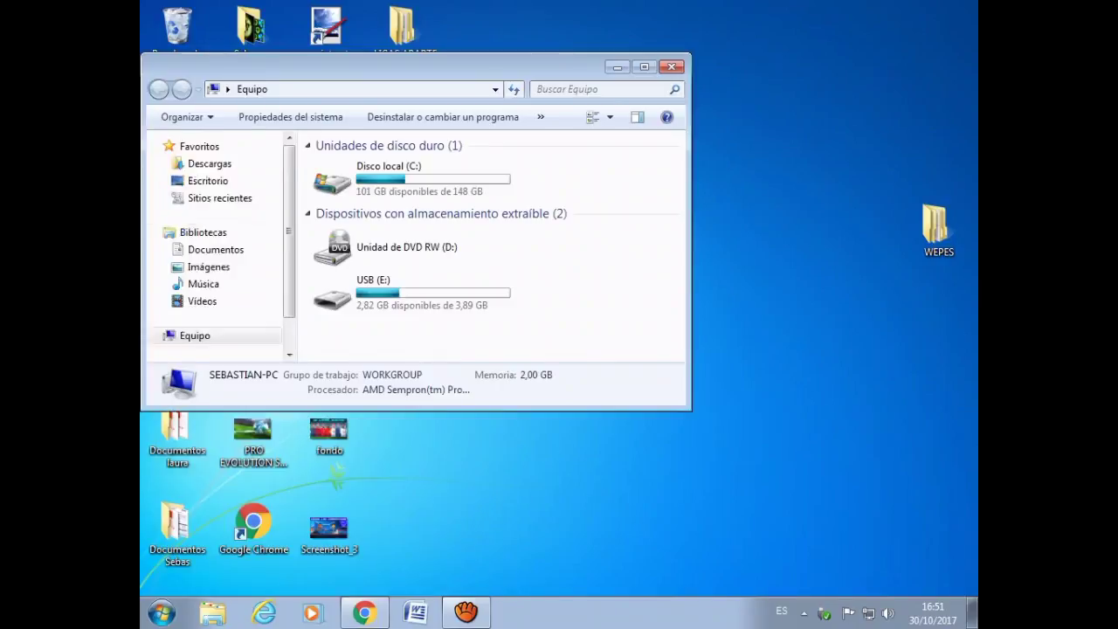
{"action": "left_click", "coordinate": [412, 293]}
{"action": "double_click", "coordinate": [410, 293]}
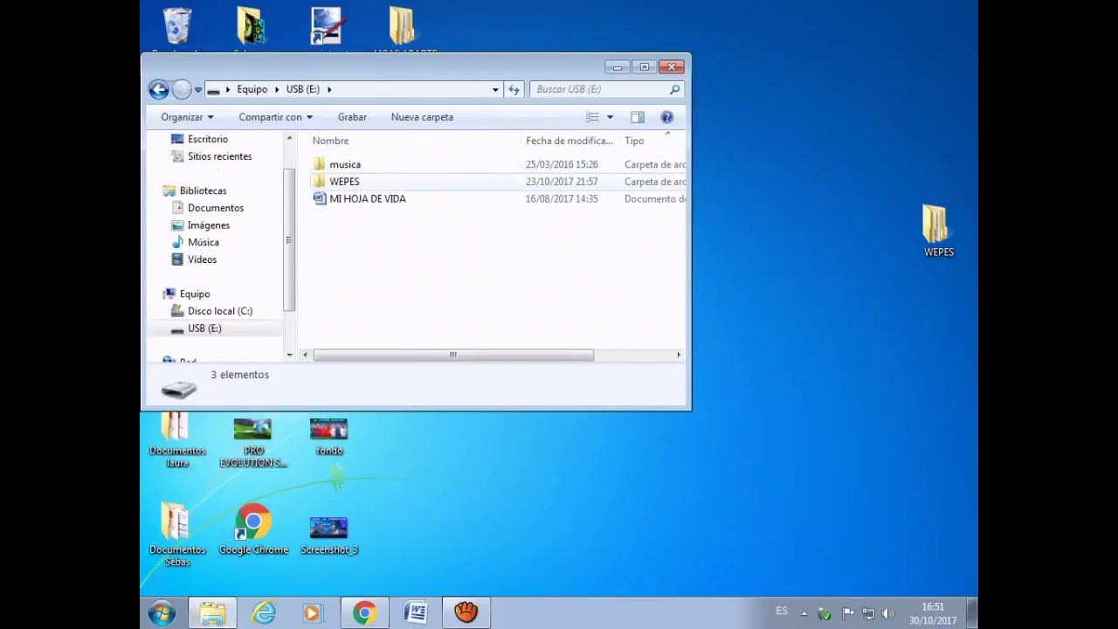
{"action": "double_click", "coordinate": [344, 181]}
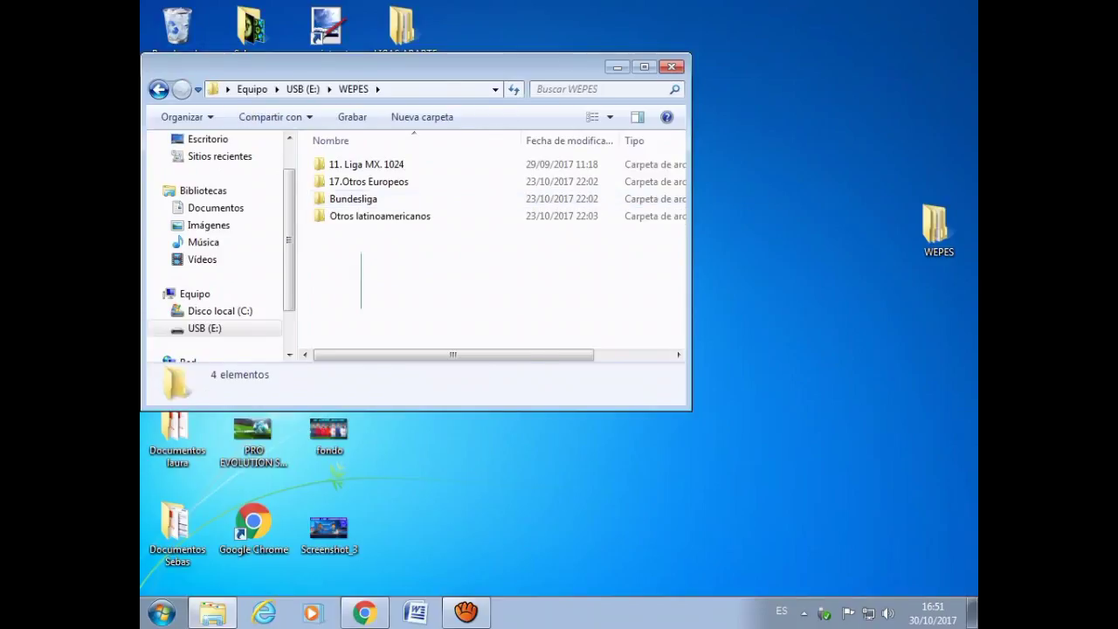
{"action": "left_click_drag", "start_coordinate": [361, 254], "coordinate": [363, 302]}
- Open the LIGAS APARTE folder inside the desktop's WEPES folder, placed beside the USB drive's window
{"action": "double_click", "coordinate": [937, 229]}
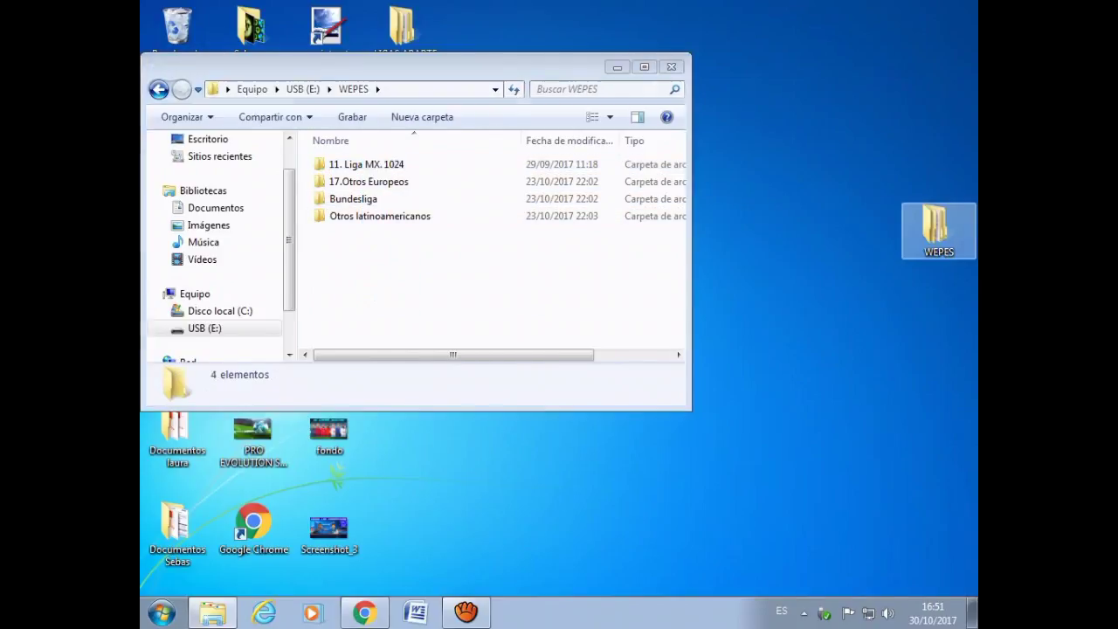
{"action": "left_click_drag", "start_coordinate": [393, 66], "coordinate": [646, 66]}
{"action": "scroll", "coordinate": [935, 231], "scroll_direction": "down", "scroll_amount": 1}
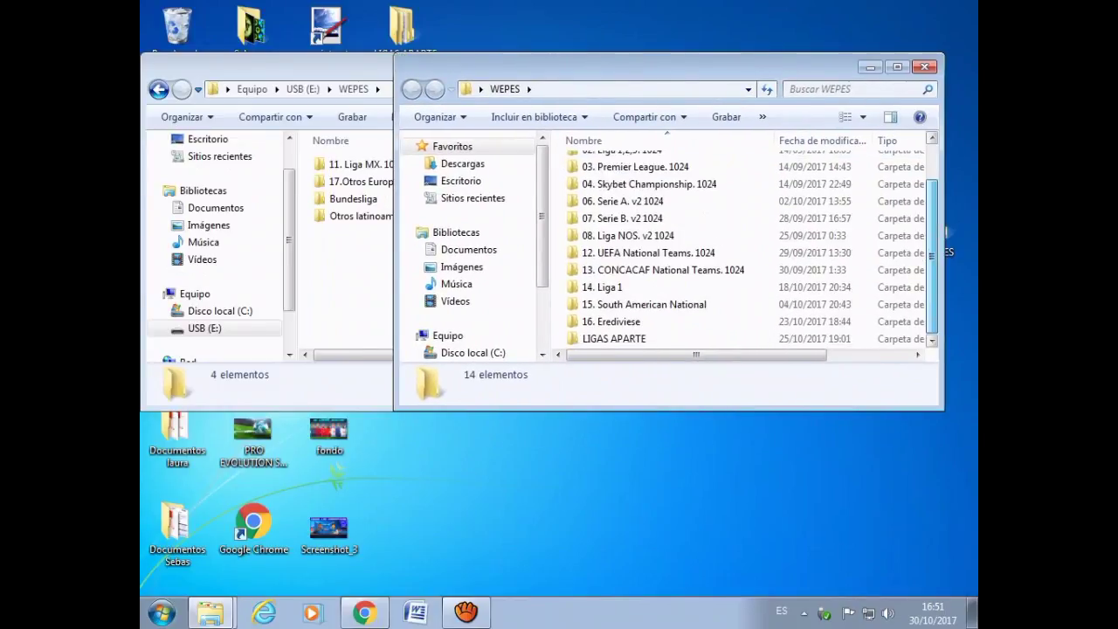
{"action": "double_click", "coordinate": [614, 338]}
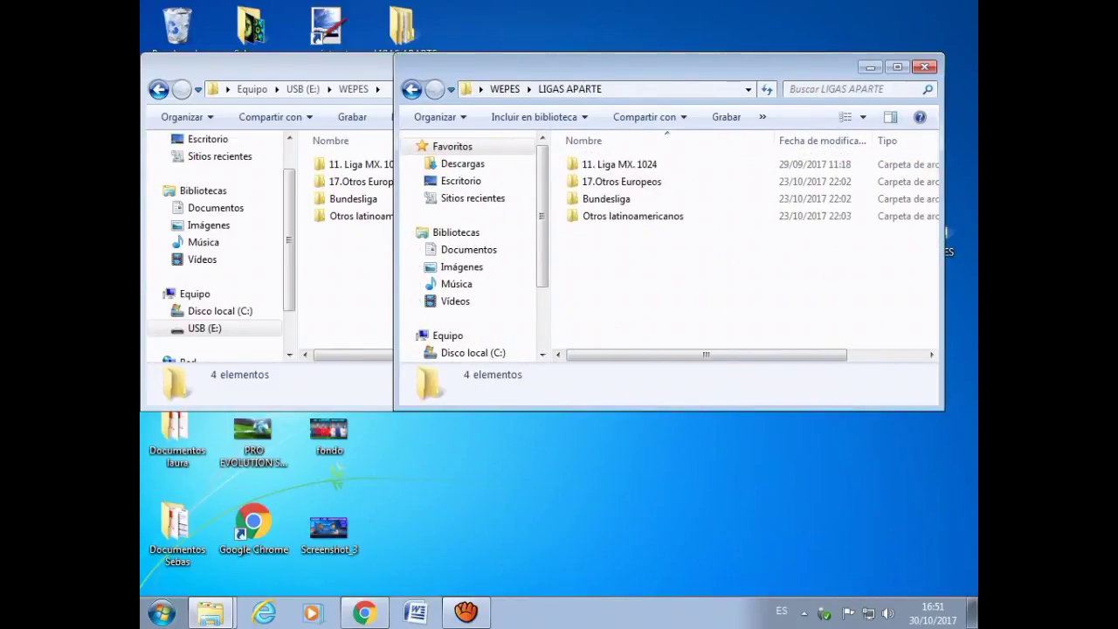
- Select the four league folders in LIGAS APARTE and compare them with the USB drive's WEPES folder
{"action": "left_click_drag", "start_coordinate": [647, 66], "coordinate": [662, 68]}
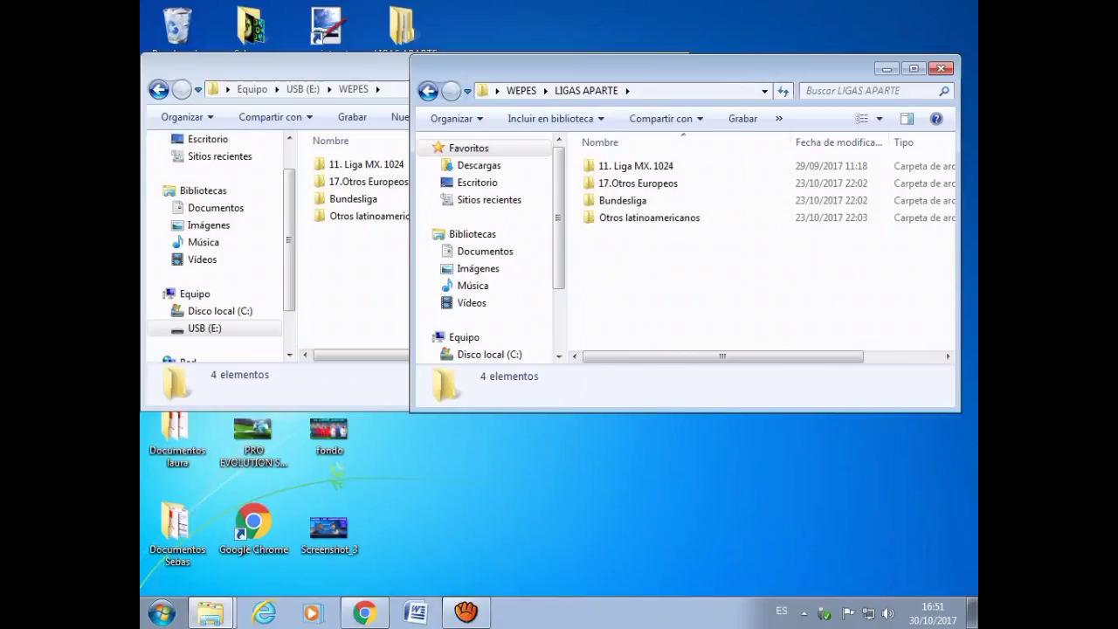
{"action": "left_click_drag", "start_coordinate": [648, 269], "coordinate": [626, 159]}
{"action": "left_click", "coordinate": [363, 270]}
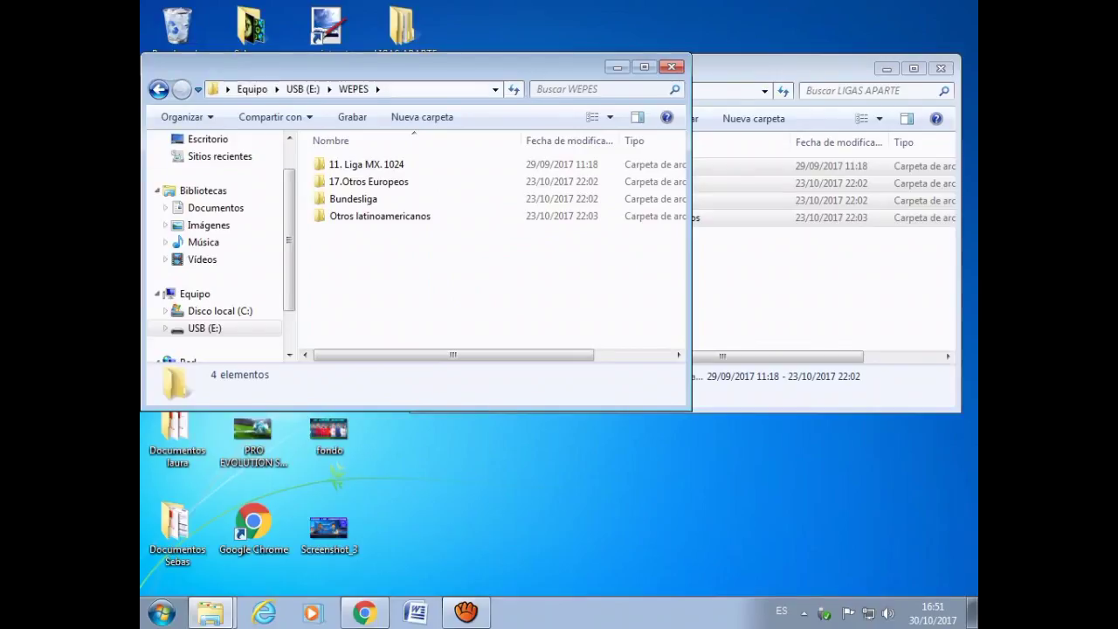
- Go back to the desktop's WEPES folder, select every folder except LIGAS APARTE, and clear the selection
{"action": "left_click", "coordinate": [742, 69]}
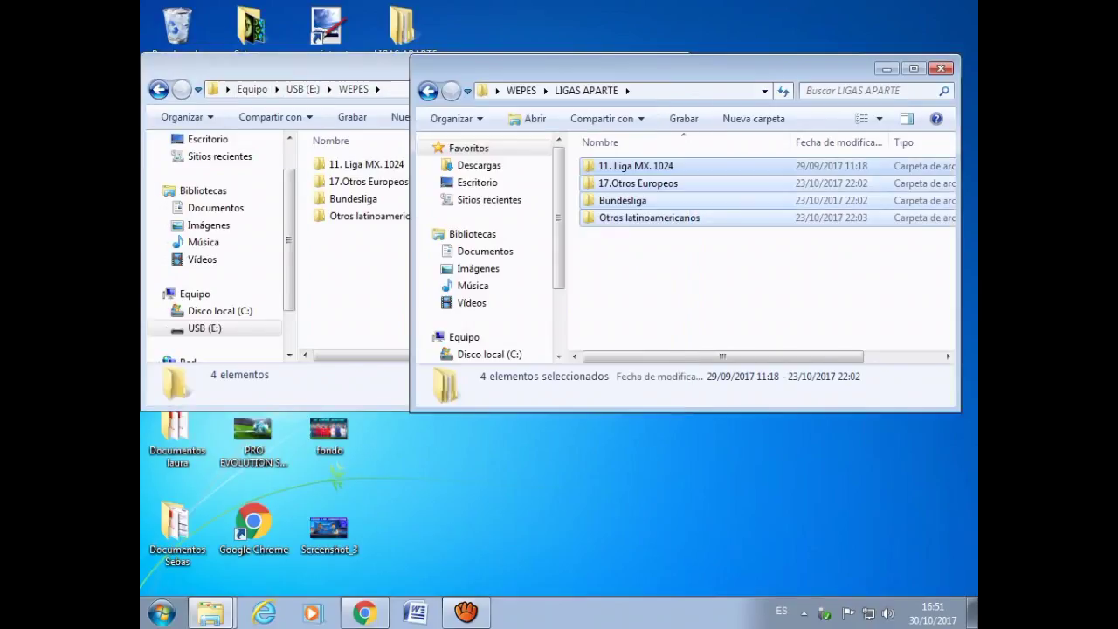
{"action": "left_click", "coordinate": [428, 91]}
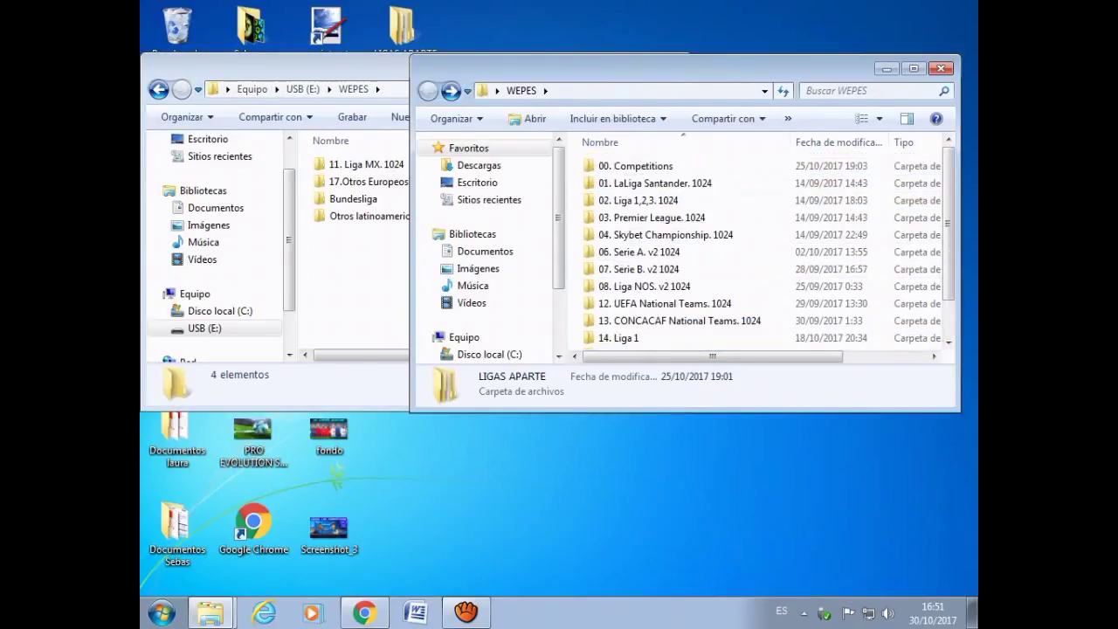
{"action": "left_click_drag", "start_coordinate": [575, 162], "coordinate": [692, 325]}
{"action": "scroll", "coordinate": [692, 297], "scroll_direction": "up", "scroll_amount": 1}
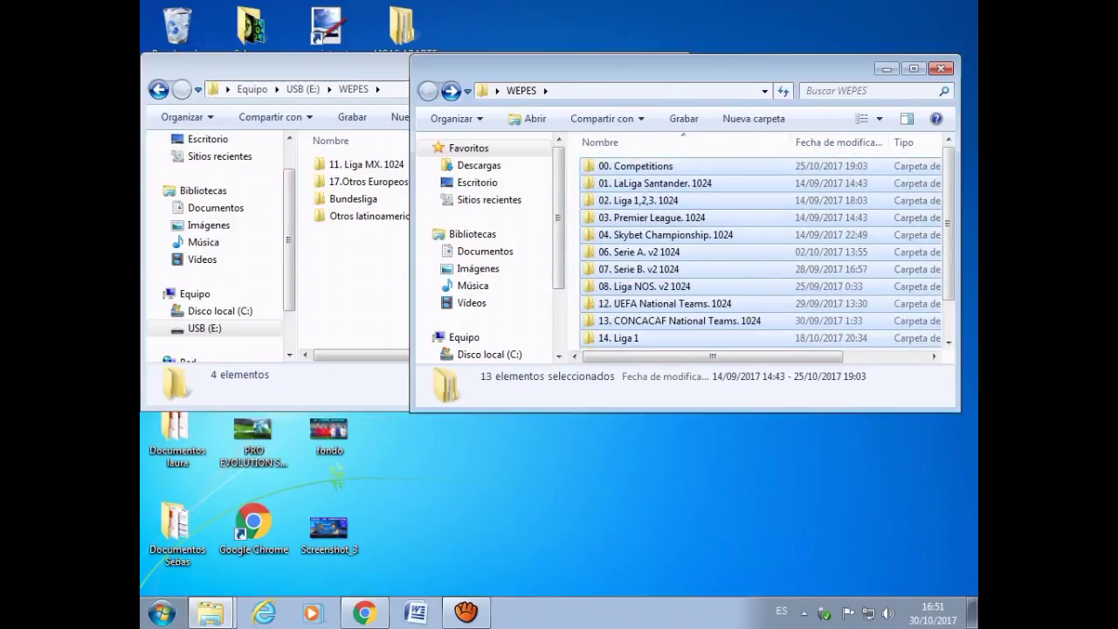
{"action": "scroll", "coordinate": [692, 297], "scroll_direction": "down", "scroll_amount": 1}
{"action": "left_click", "coordinate": [575, 306]}
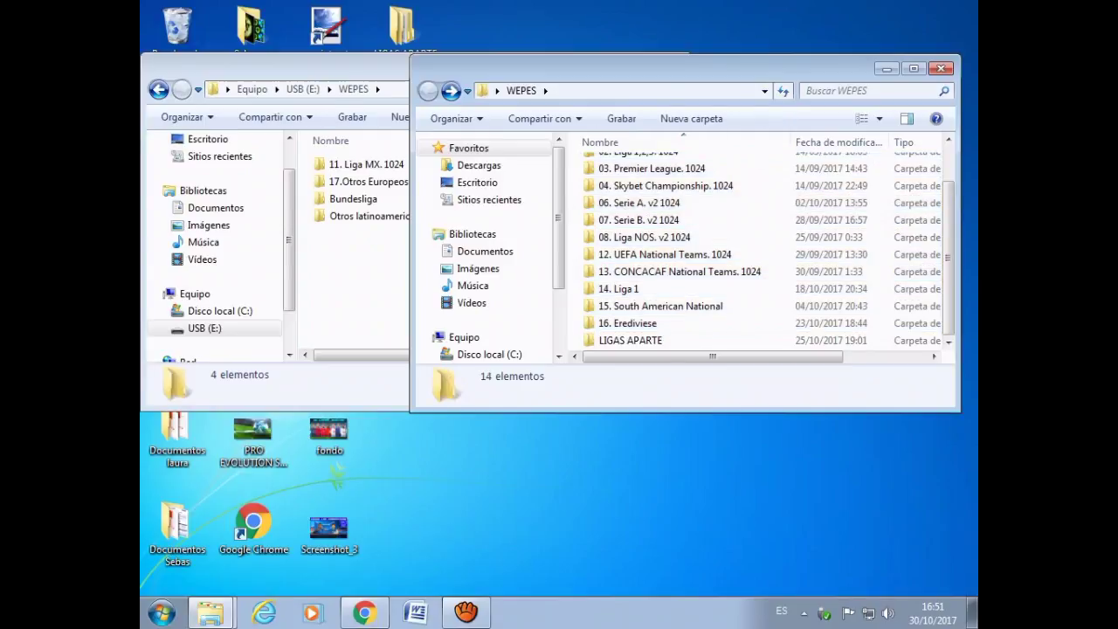
- Reopen LIGAS APARTE and select the Liga MX, Otros Europeos, Bundesliga and Otros latinoamericanos folders
{"action": "left_click", "coordinate": [631, 339]}
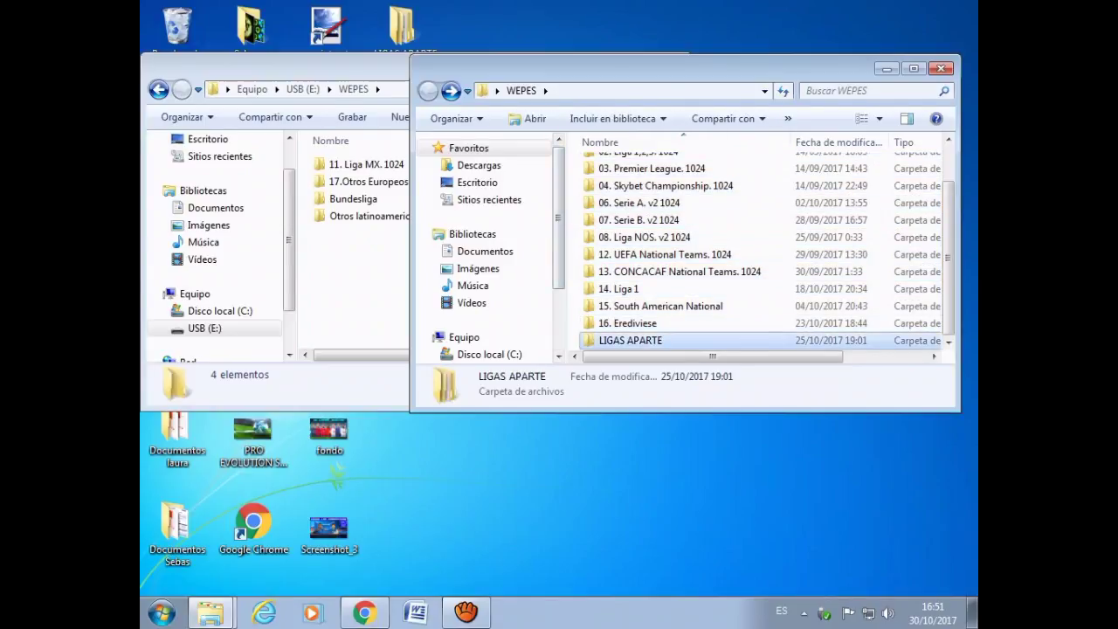
{"action": "double_click", "coordinate": [631, 339]}
{"action": "left_click_drag", "start_coordinate": [621, 296], "coordinate": [617, 156]}
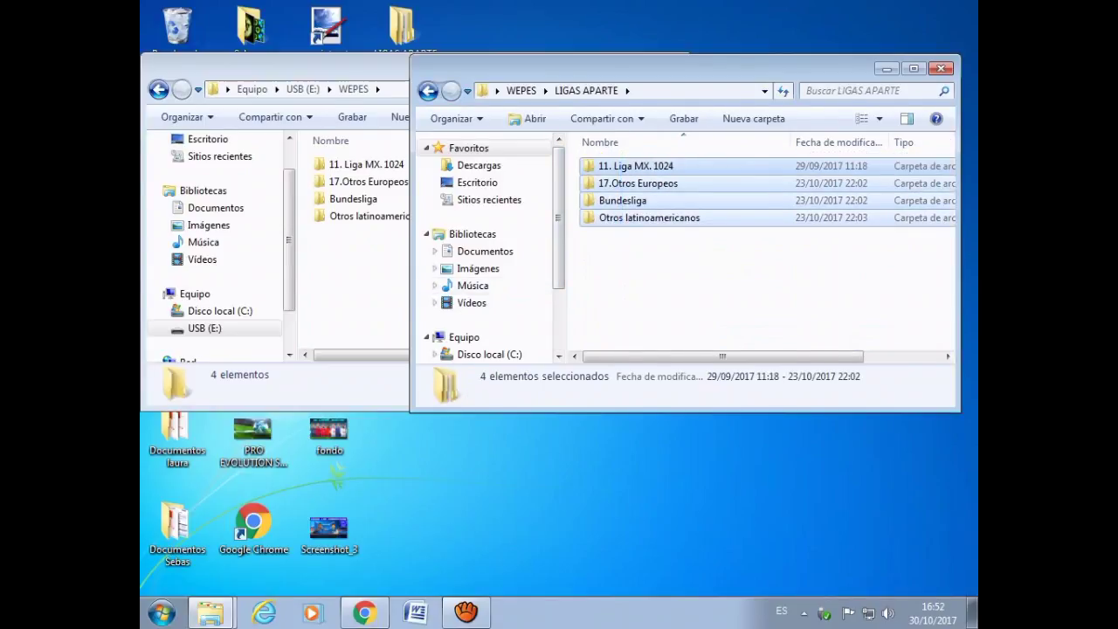
- Eject the USB (E:) drive from the computer
{"action": "left_click", "coordinate": [367, 280]}
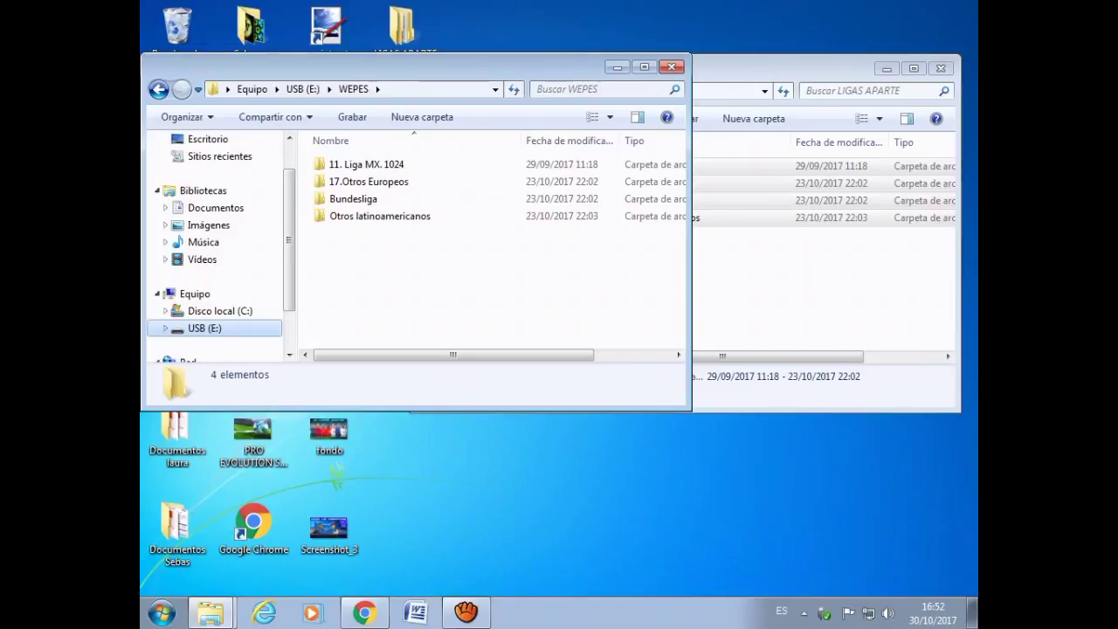
{"action": "right_click", "coordinate": [226, 328]}
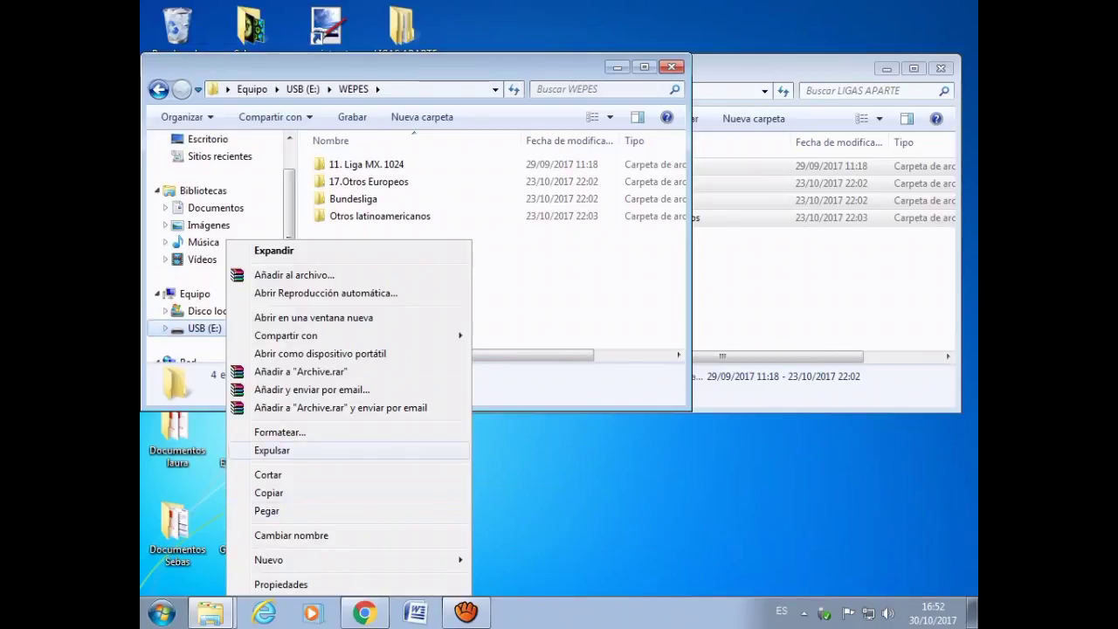
{"action": "left_click", "coordinate": [272, 450]}
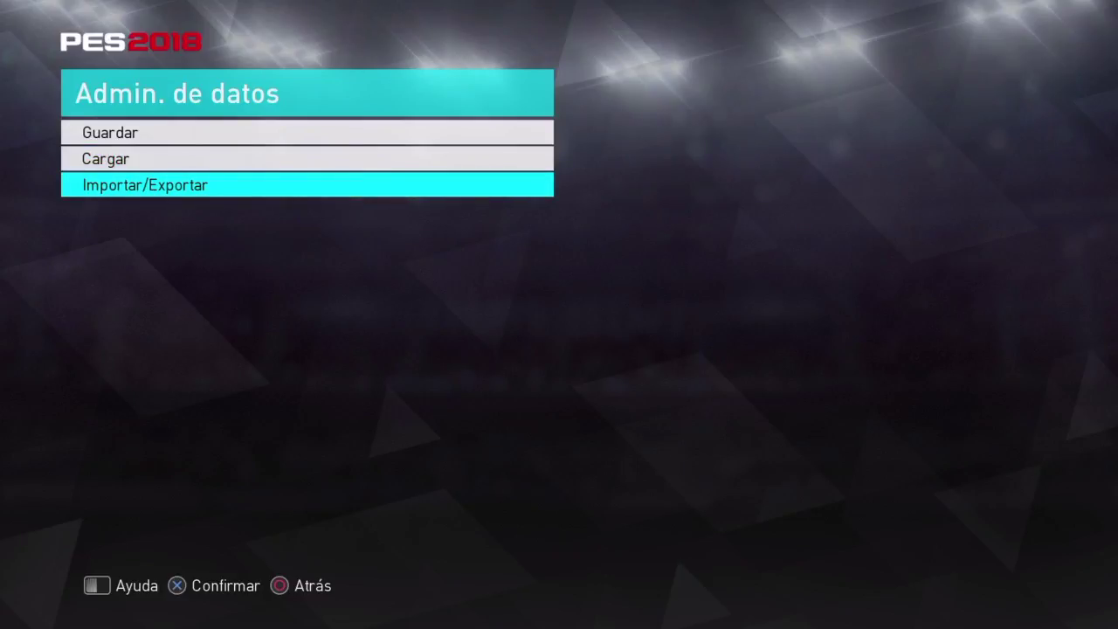
- Switch to PES 2018 and open the Importar equipo file list from the import/export options
{"action": "key", "text": "Return"}
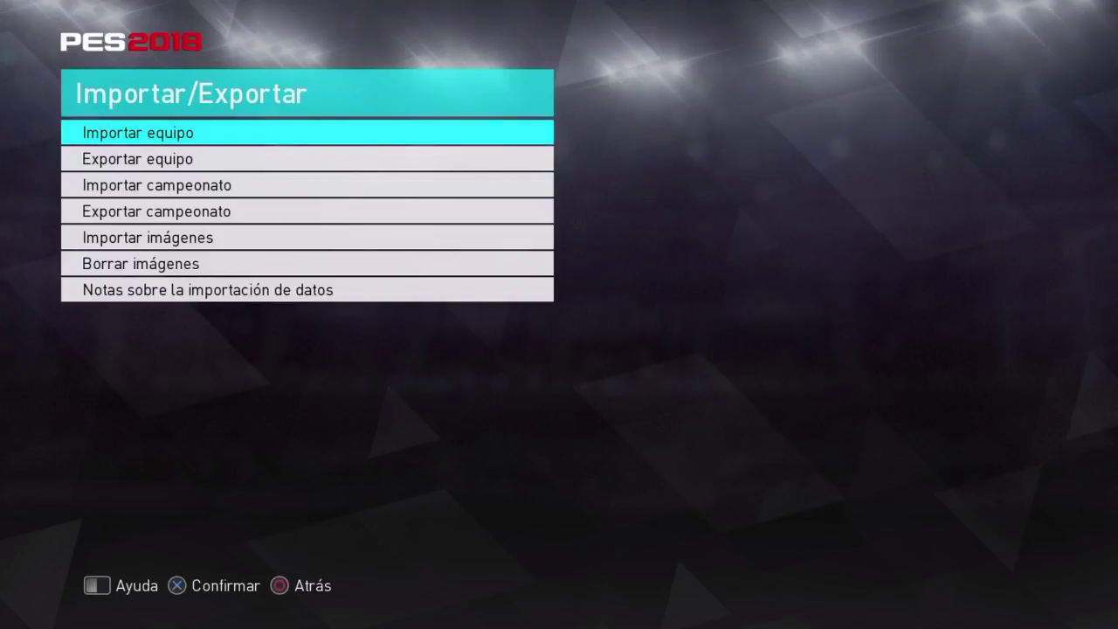
{"action": "key", "text": "Down"}
{"action": "key", "text": "Down"}
{"action": "key", "text": "Down"}
{"action": "key", "text": "Up"}
{"action": "key", "text": "Up"}
{"action": "key", "text": "Up"}
{"action": "key", "text": "Return"}
{"action": "key", "text": "Return"}
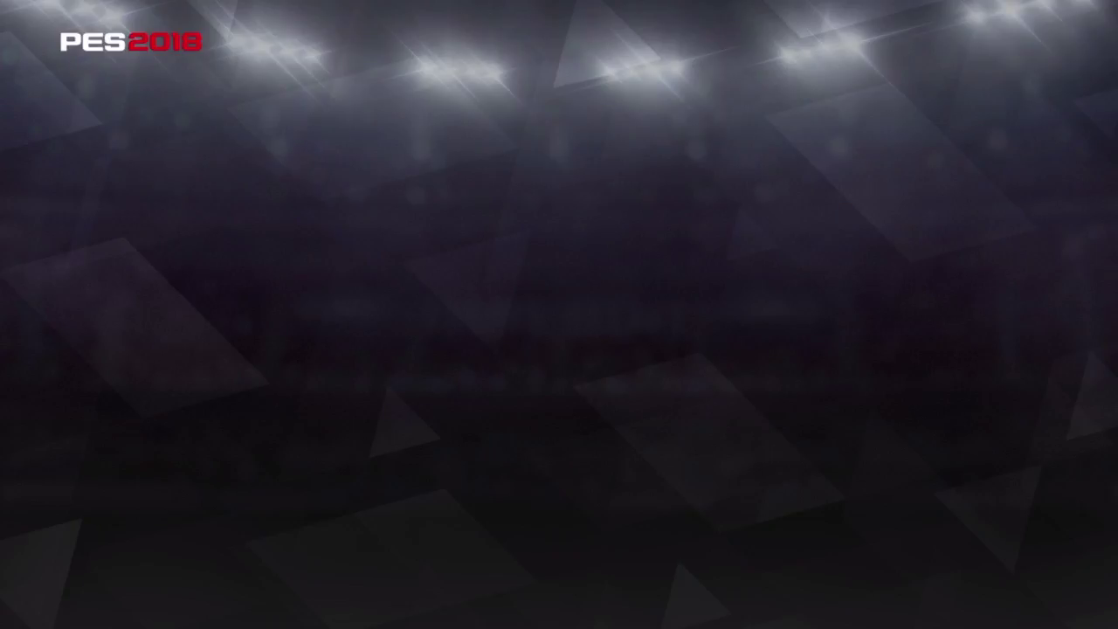
- Look over the team files and select all of them for import
{"action": "key", "text": "Down"}
{"action": "key", "text": "Down"}
{"action": "key", "text": "Down"}
{"action": "key", "text": "Down"}
{"action": "key", "text": "Down"}
{"action": "key", "text": "Up"}
{"action": "key", "text": "Up"}
{"action": "key", "text": "Up"}
{"action": "key", "text": "Up"}
{"action": "key", "text": "Up"}
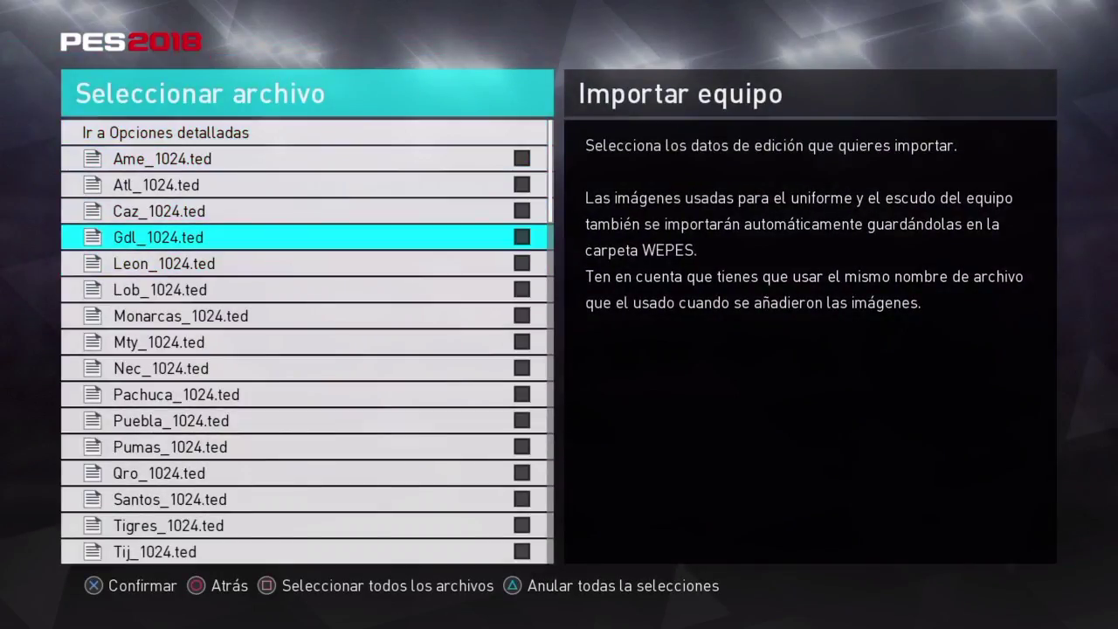
{"action": "key", "text": "a"}
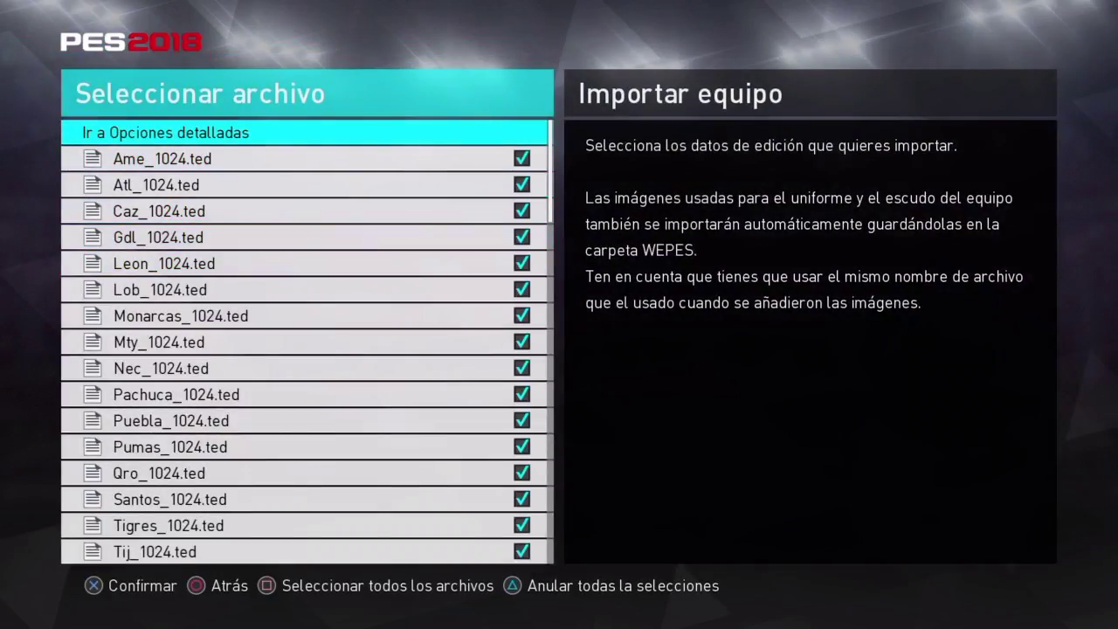
- Import the selected team files with Aplicar datos de jugadores y plantillas and Sobrescribir los archivos de imagen con el mismo nombre enabled
{"action": "key", "text": "Return"}
{"action": "key", "text": "Up"}
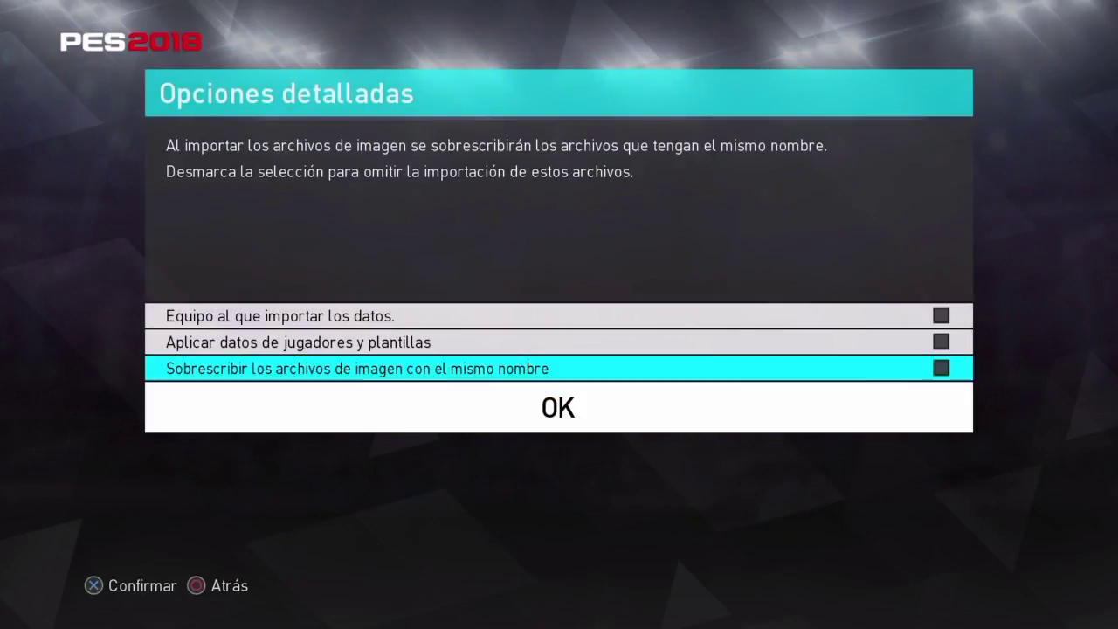
{"action": "key", "text": "Up"}
{"action": "key", "text": "Return"}
{"action": "key", "text": "Down"}
{"action": "key", "text": "Return"}
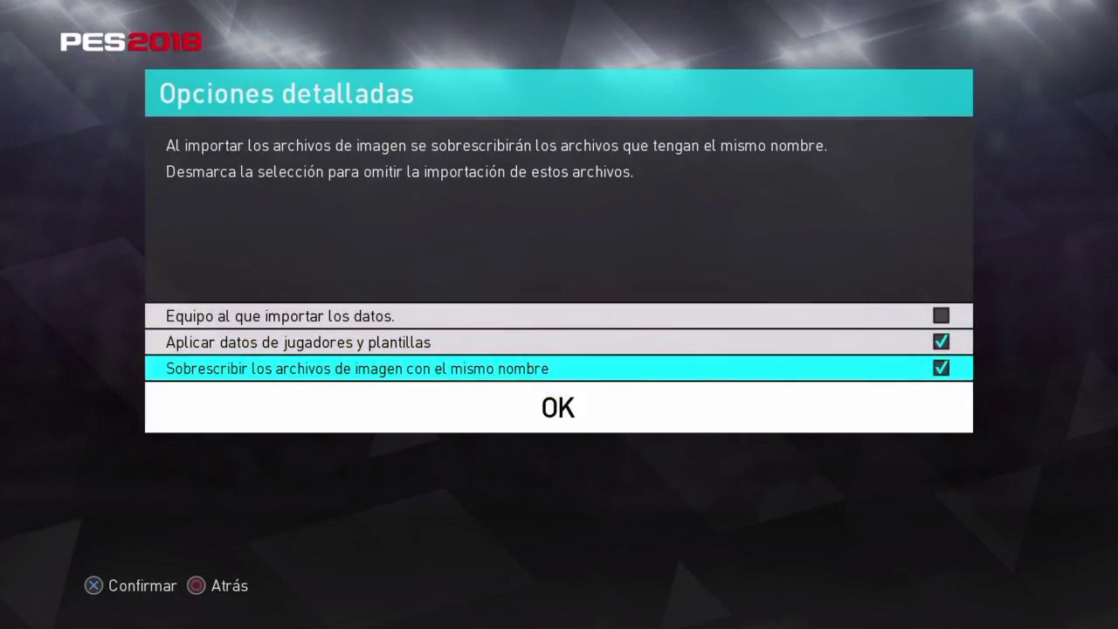
{"action": "key", "text": "Down"}
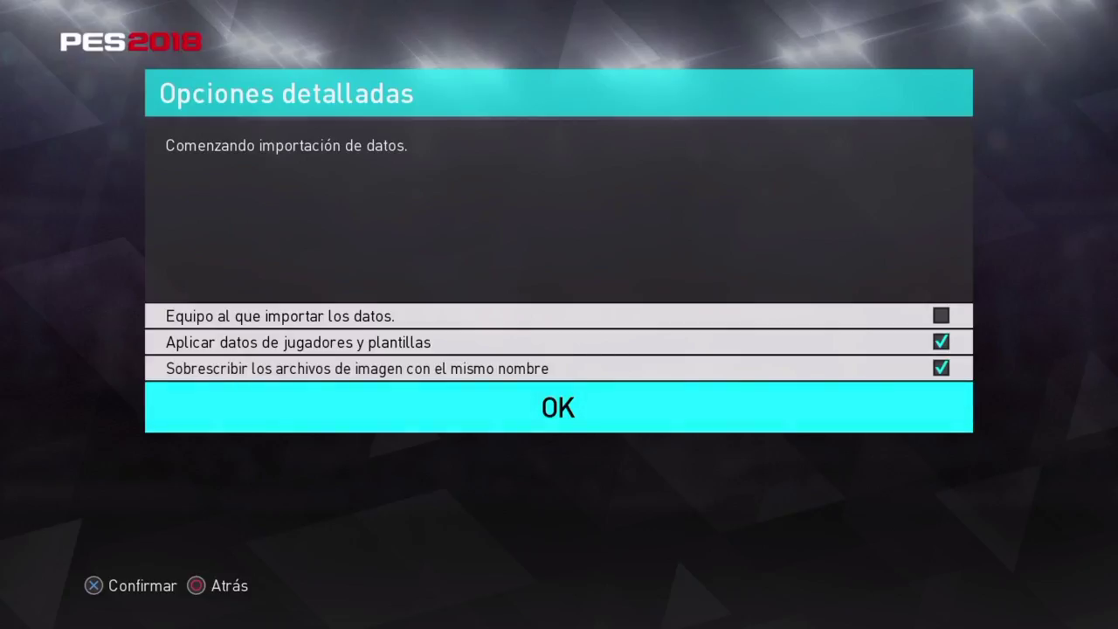
{"action": "key", "text": "Return"}
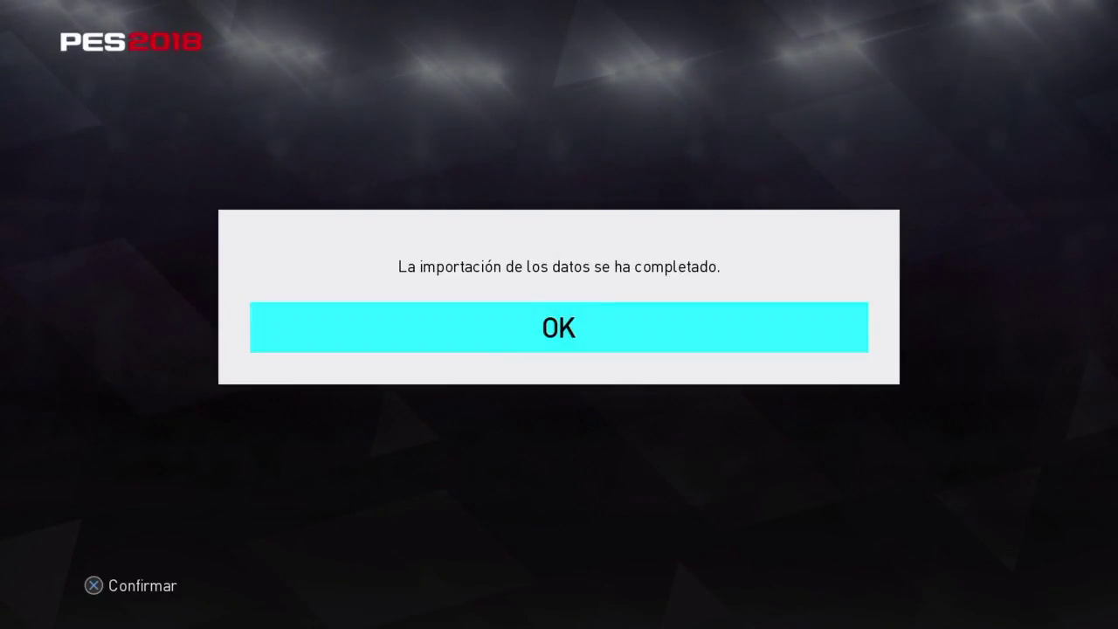
{"action": "key", "text": "Return"}
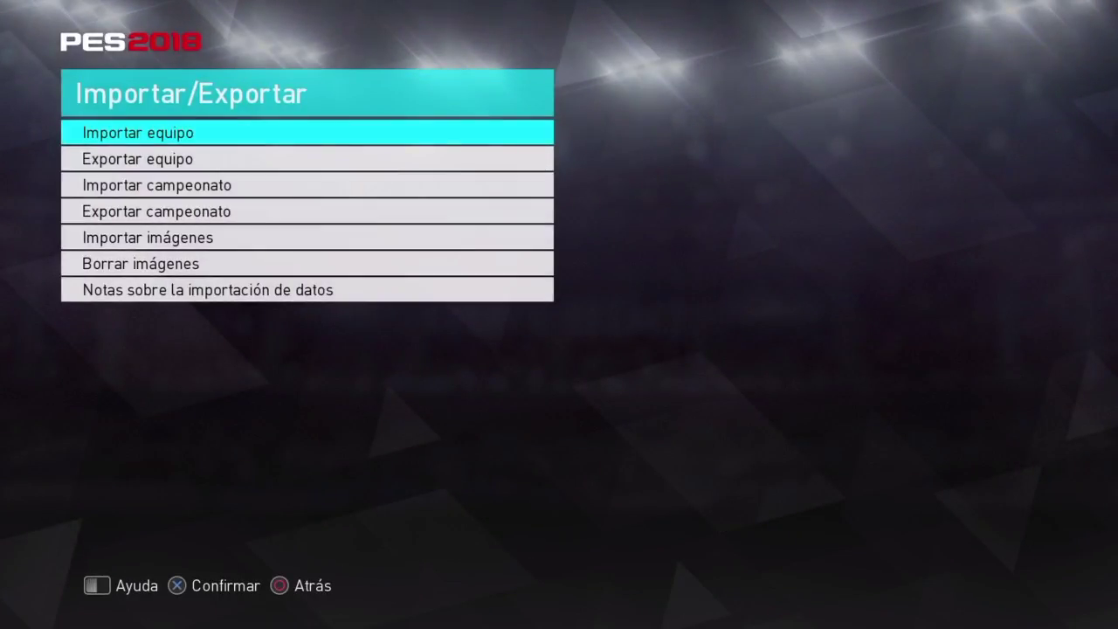
- Leave the import/export options, return to the Menú de Edición and move to the Jugadores entry
{"action": "key", "text": "Down"}
{"action": "key", "text": "Escape"}
{"action": "key", "text": "Escape"}
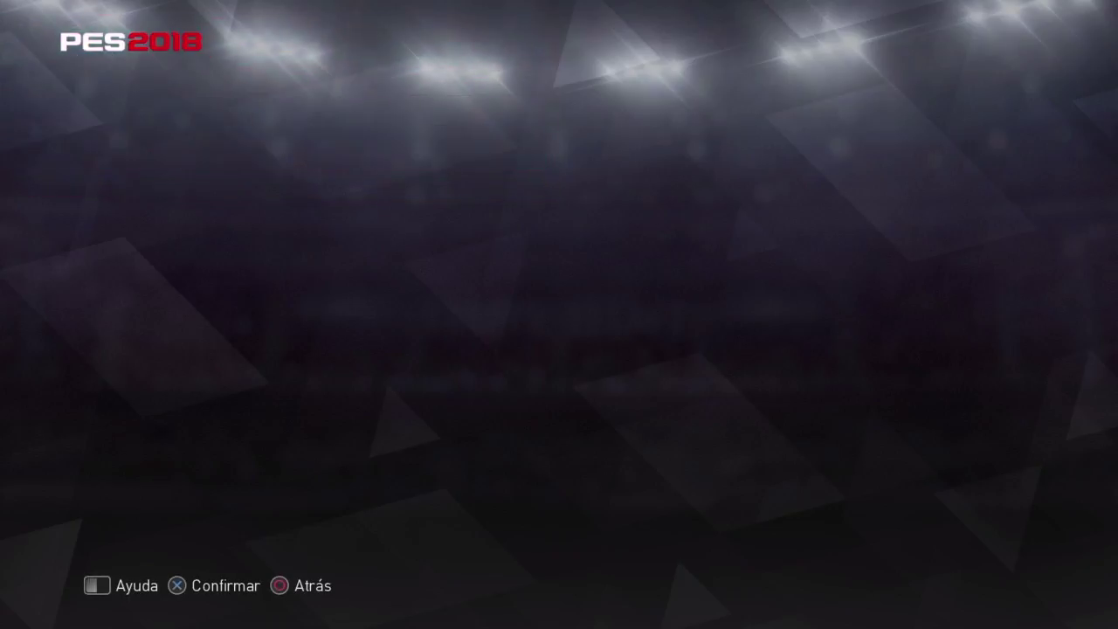
{"action": "key", "text": "Up"}
{"action": "key", "text": "Up"}
{"action": "key", "text": "Up"}
{"action": "key", "text": "Up"}
{"action": "key", "text": "Up"}
{"action": "key", "text": "Up"}
{"action": "key", "text": "Up"}
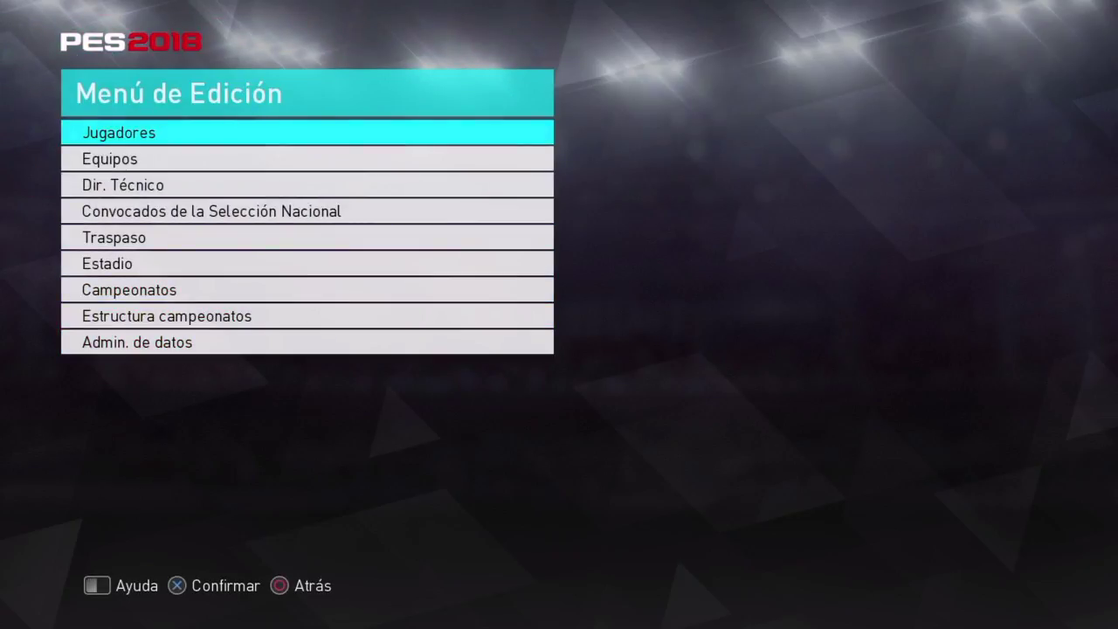
- Open Jugadores and enter the Bundesliga league to check its imported teams and squads
{"action": "key", "text": "Return"}
{"action": "key", "text": "Down"}
{"action": "key", "text": "Down"}
{"action": "key", "text": "Down"}
{"action": "key", "text": "Down"}
{"action": "key", "text": "Down"}
{"action": "key", "text": "Down"}
{"action": "key", "text": "Down"}
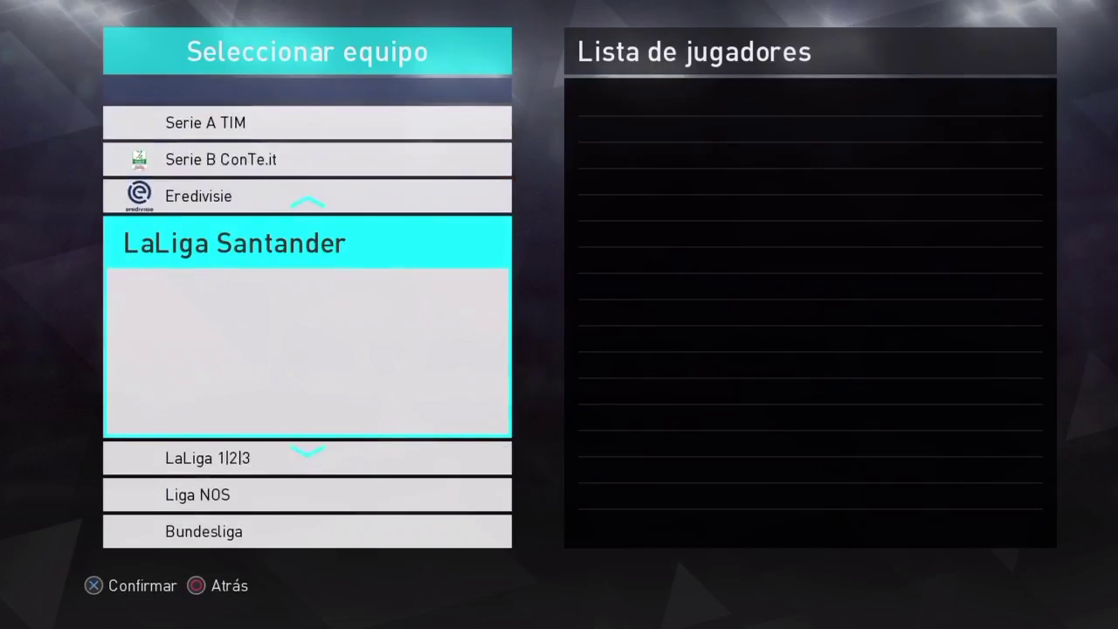
{"action": "key", "text": "Down"}
{"action": "key", "text": "Down"}
{"action": "key", "text": "Down"}
{"action": "key", "text": "Return"}
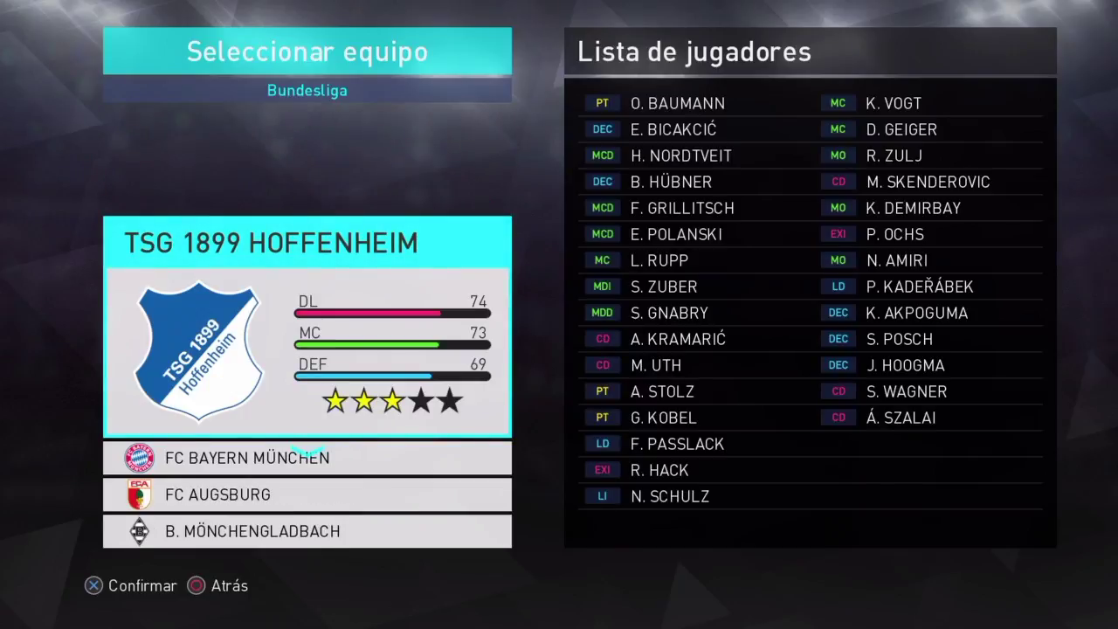